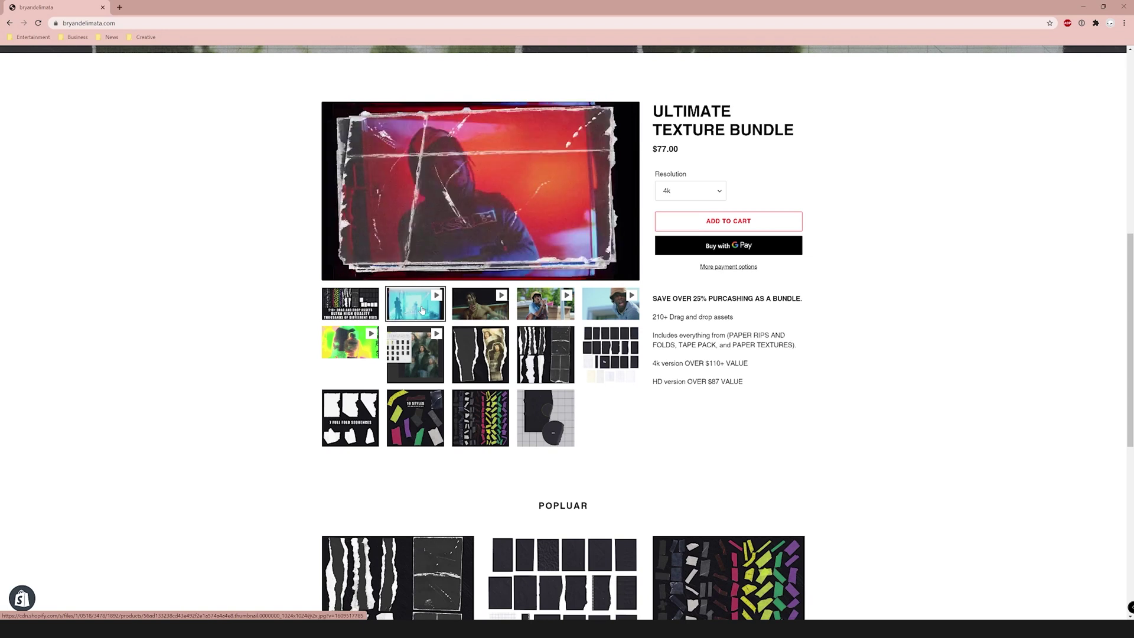
Browse the preview videos in the Ultimate Texture Bundle product gallery.
left_click(473, 312)
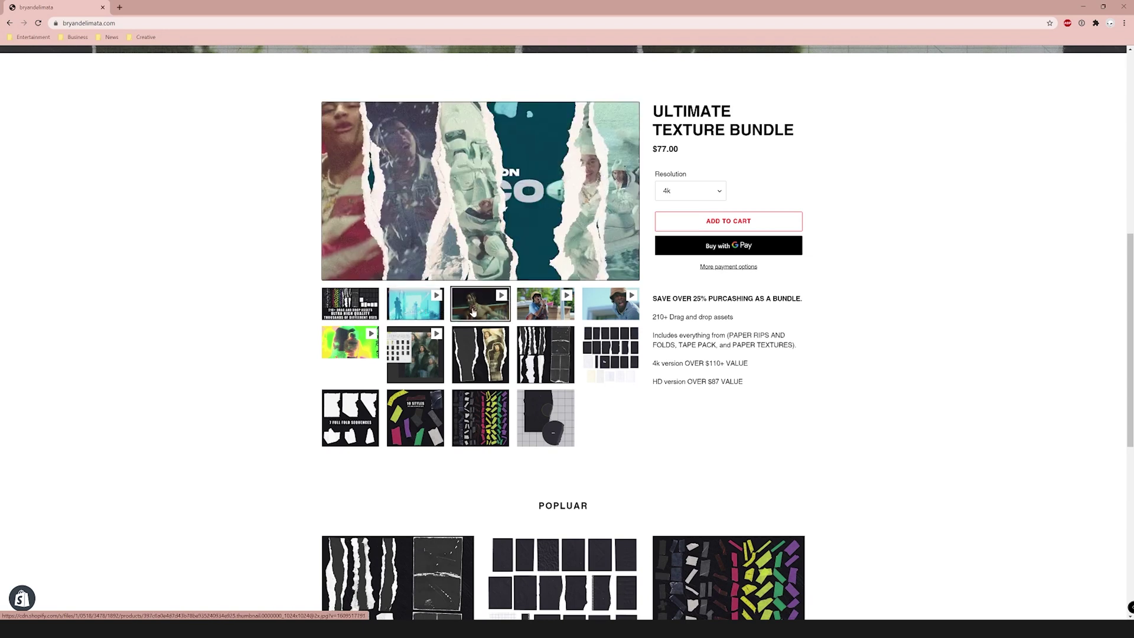
left_click(538, 313)
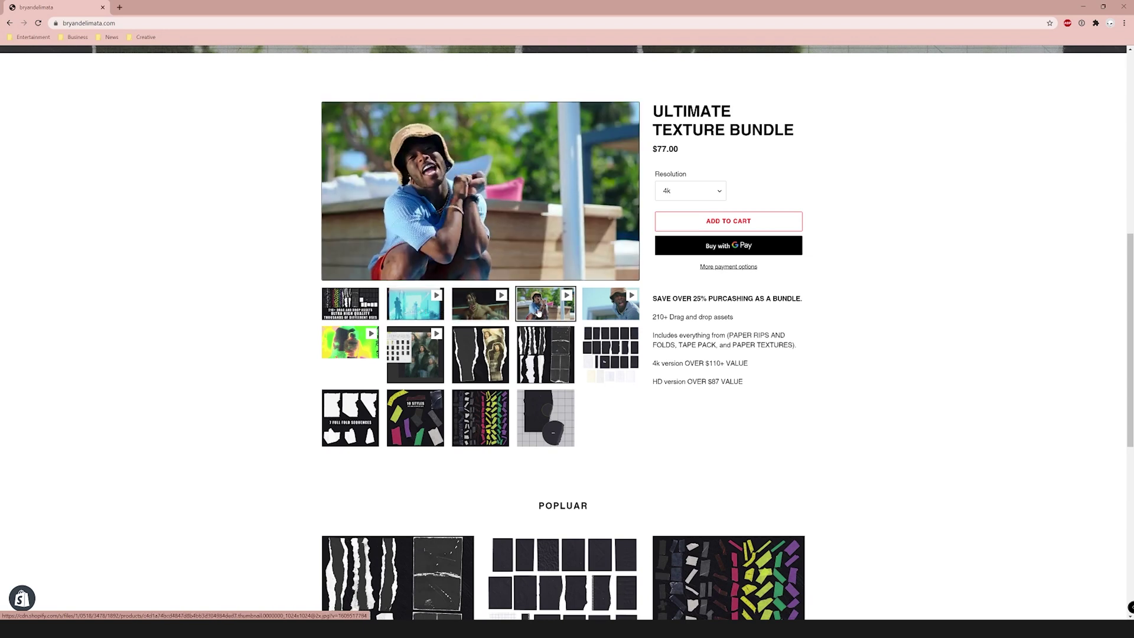
left_click(605, 307)
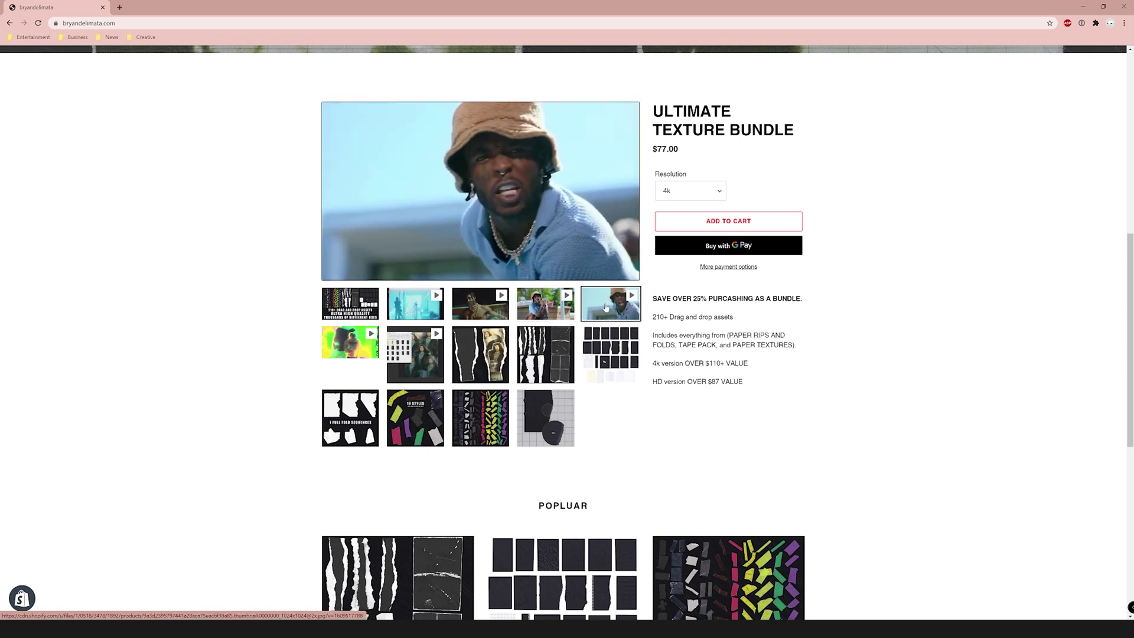
left_click(346, 348)
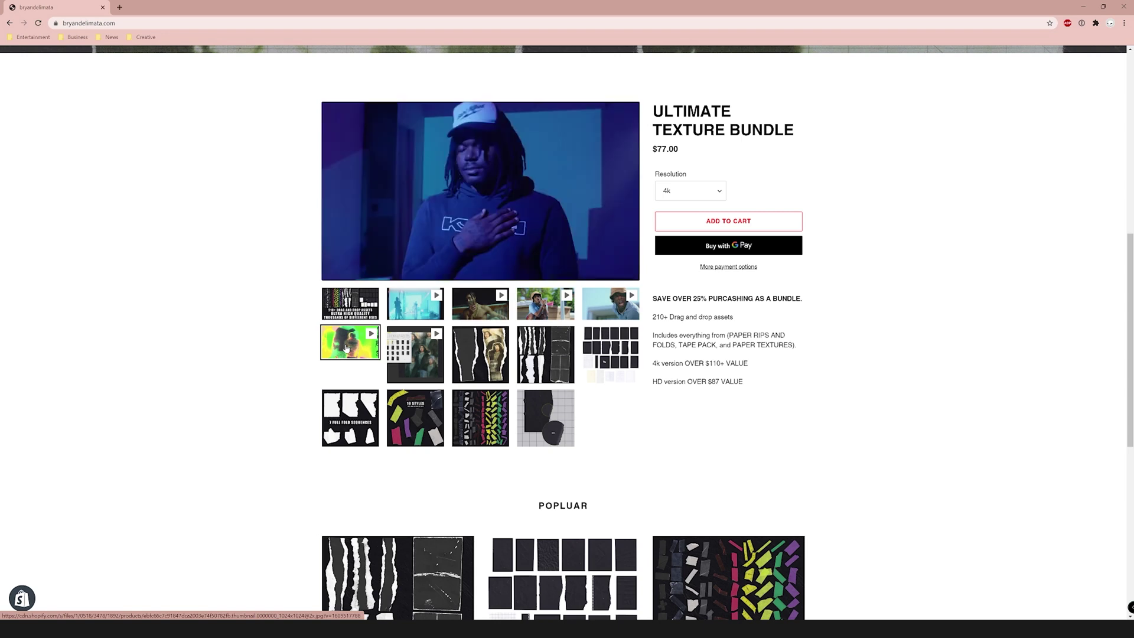
left_click(408, 354)
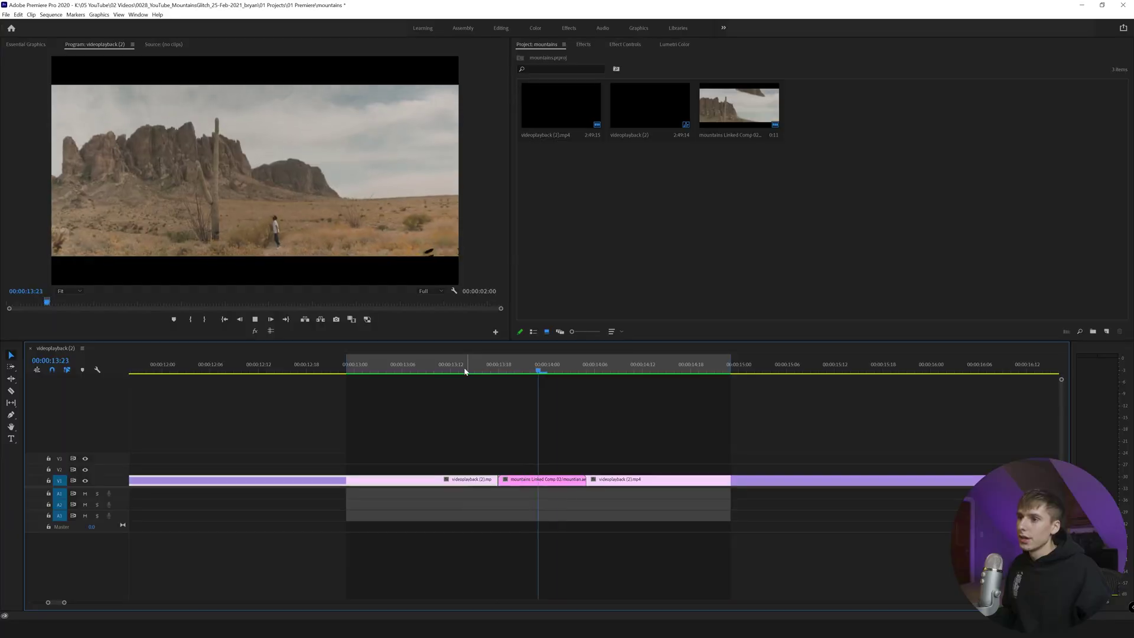
Switch to Premiere Pro and review the finished mountain effect by scrubbing the linked comp clip on V1.
left_click(464, 371)
left_click(465, 371)
left_click_drag(502, 370, 547, 375)
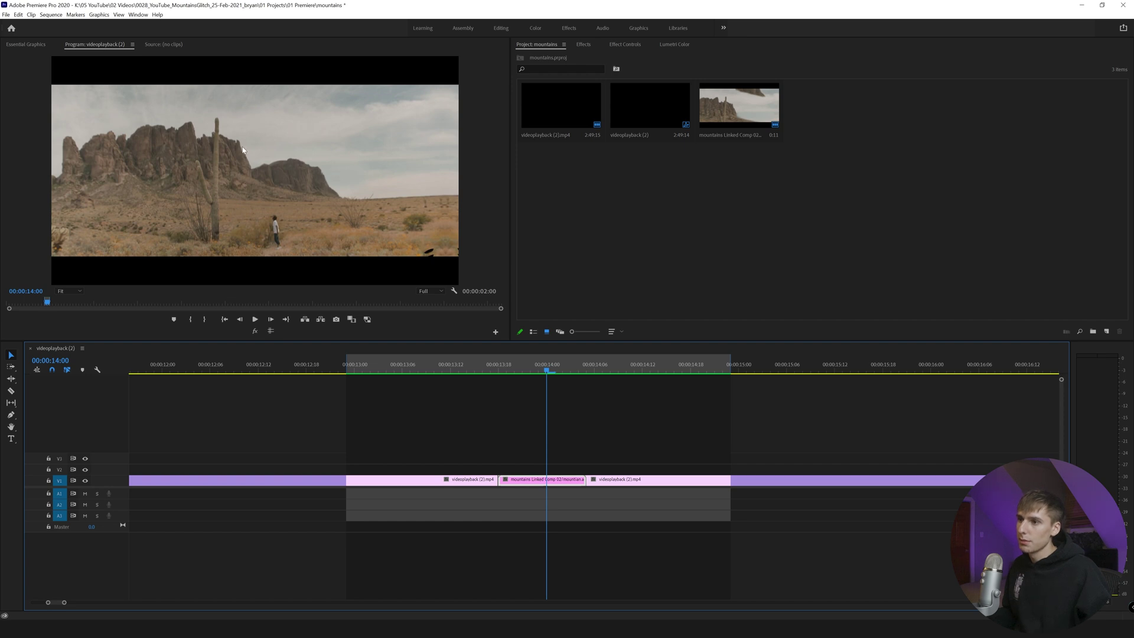
mouse_move(547, 372)
left_mouse_down()
mouse_move(489, 373)
mouse_move(569, 373)
left_mouse_up()
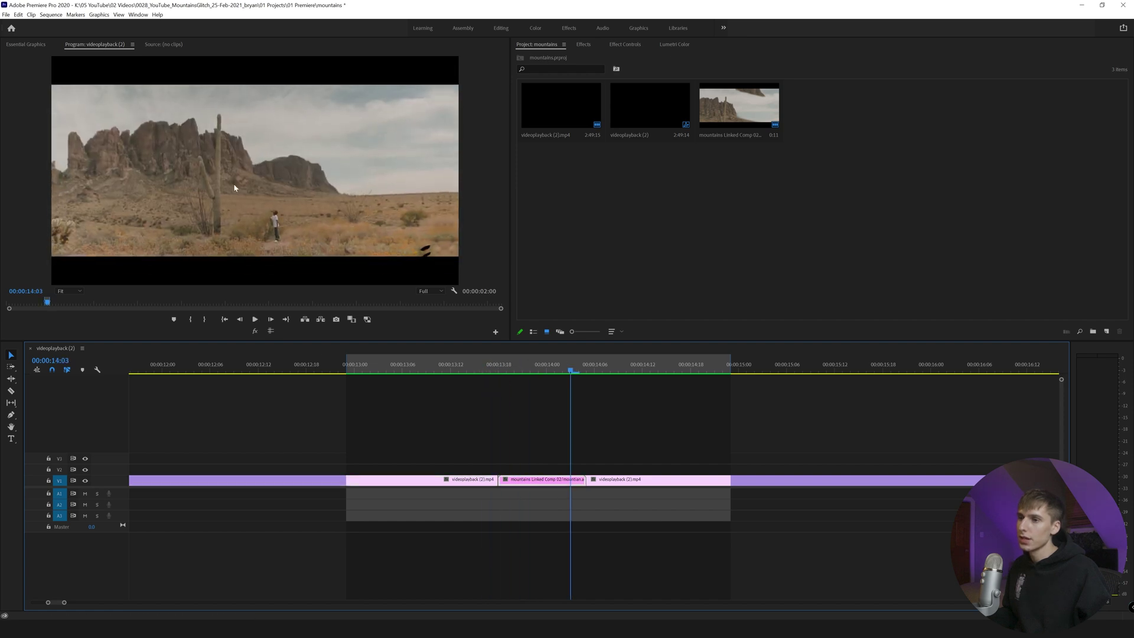
Duplicate the source clip onto V2, extend it to the end of the linked comp, and cut it at 00:00:13:18.
left_click_drag(512, 372, 491, 372)
left_click_drag(410, 482, 411, 471)
left_click_drag(497, 469, 585, 469)
key("c")
left_click(499, 467)
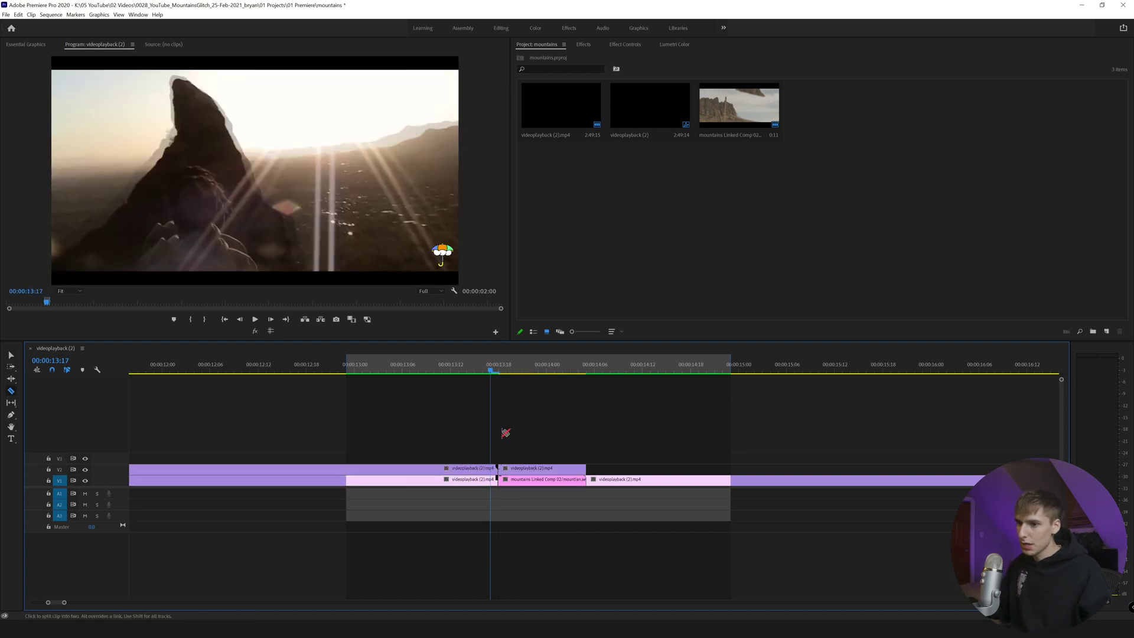
Check the shot change and delete the part of the V2 clip before the cut.
left_click(484, 369)
key("space")
key("space")
left_click_drag(479, 371, 451, 372)
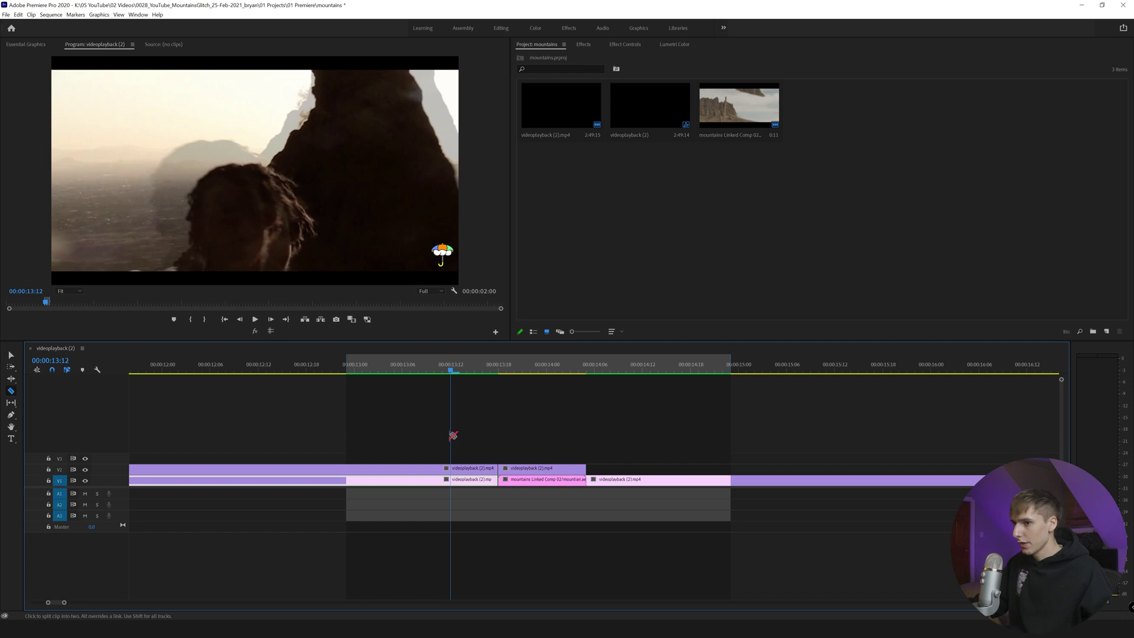
key("v")
left_click(411, 472)
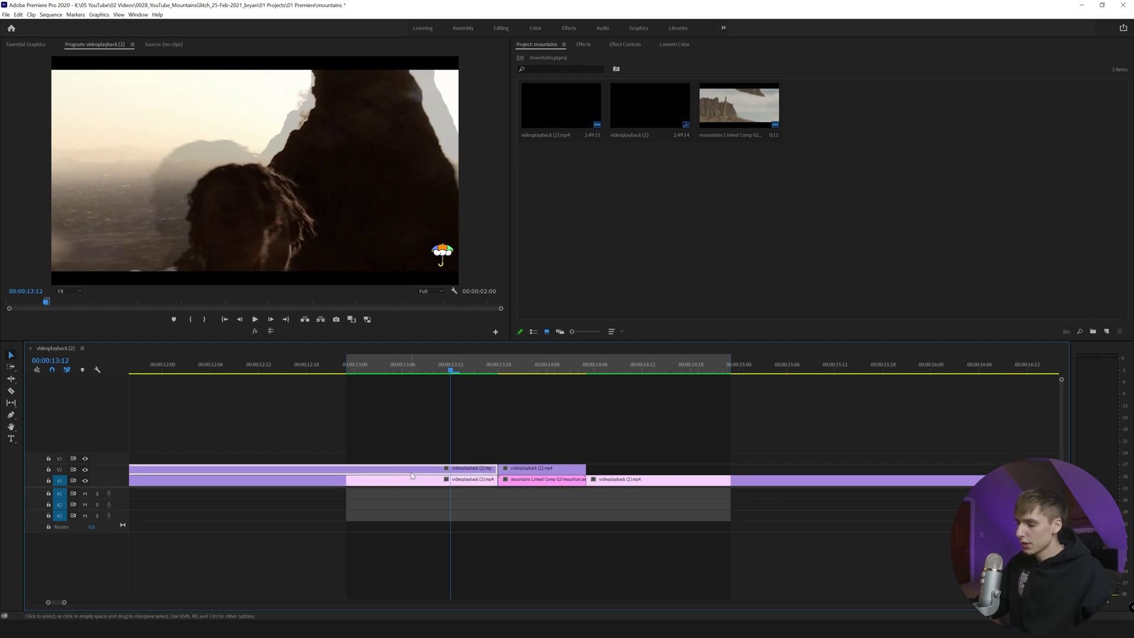
key("Delete")
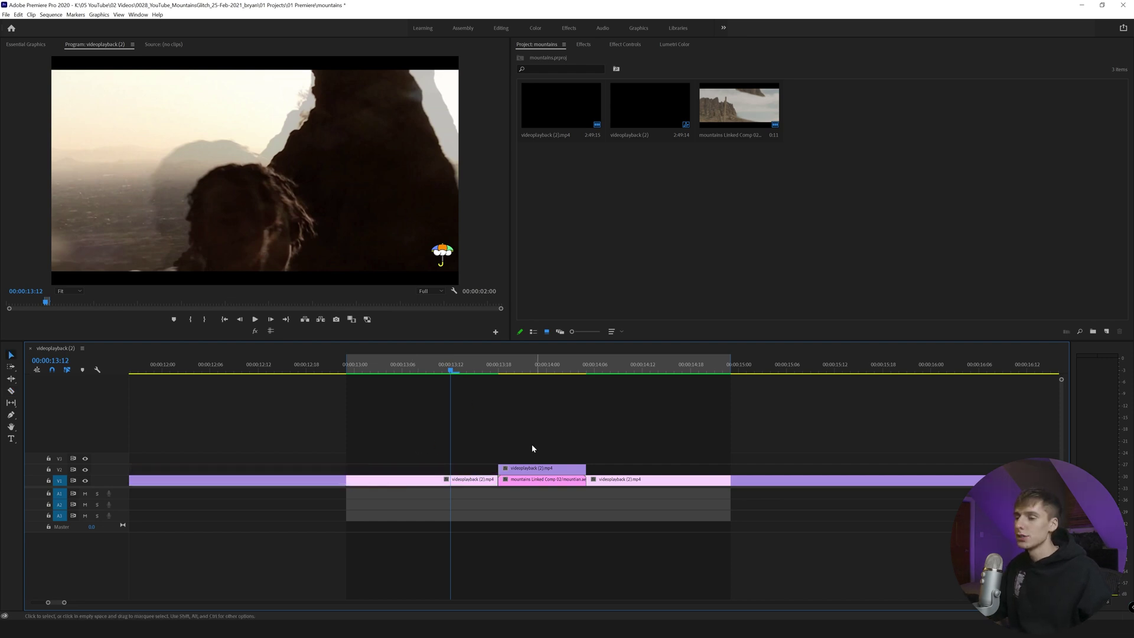
Scrub through the isolated desert mountain shot on V2 to examine its motion.
left_click_drag(488, 360, 517, 377)
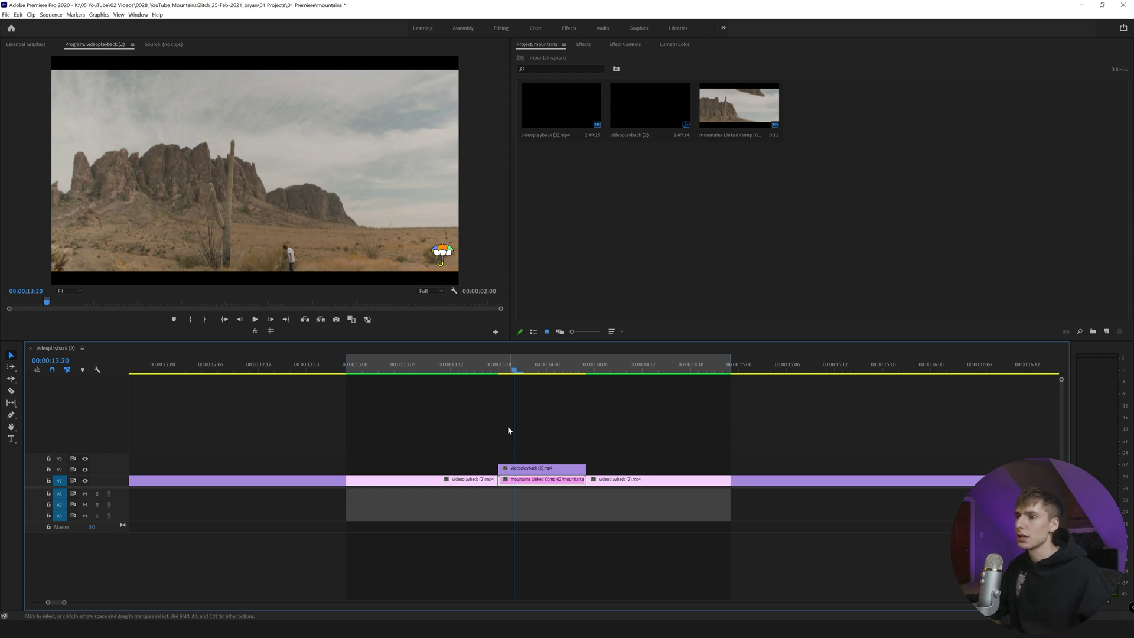
left_click_drag(489, 367, 566, 407)
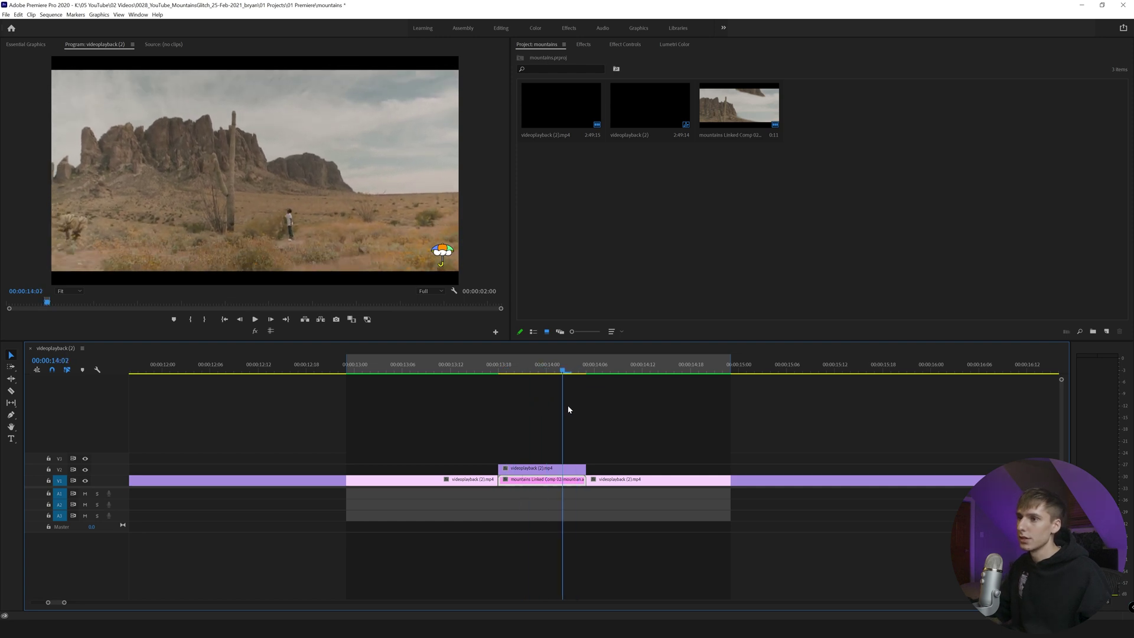
left_click(532, 466)
key("Left")
key("Left")
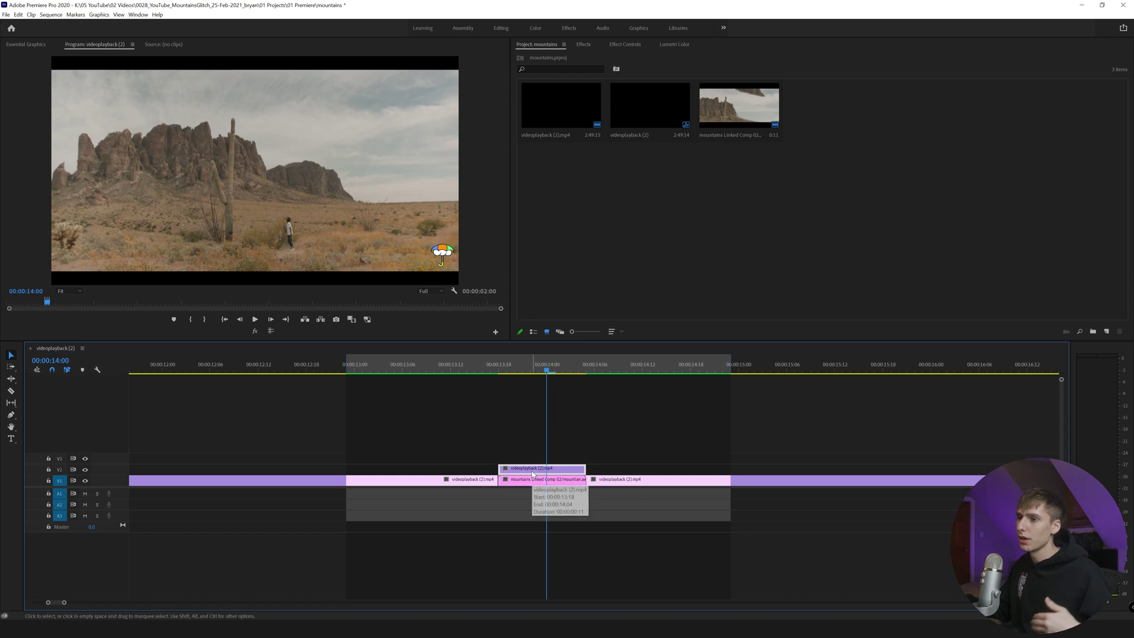
mouse_move(511, 370)
left_mouse_down()
mouse_move(494, 370)
mouse_move(587, 370)
mouse_move(549, 378)
mouse_move(517, 363)
left_mouse_up()
key("Right")
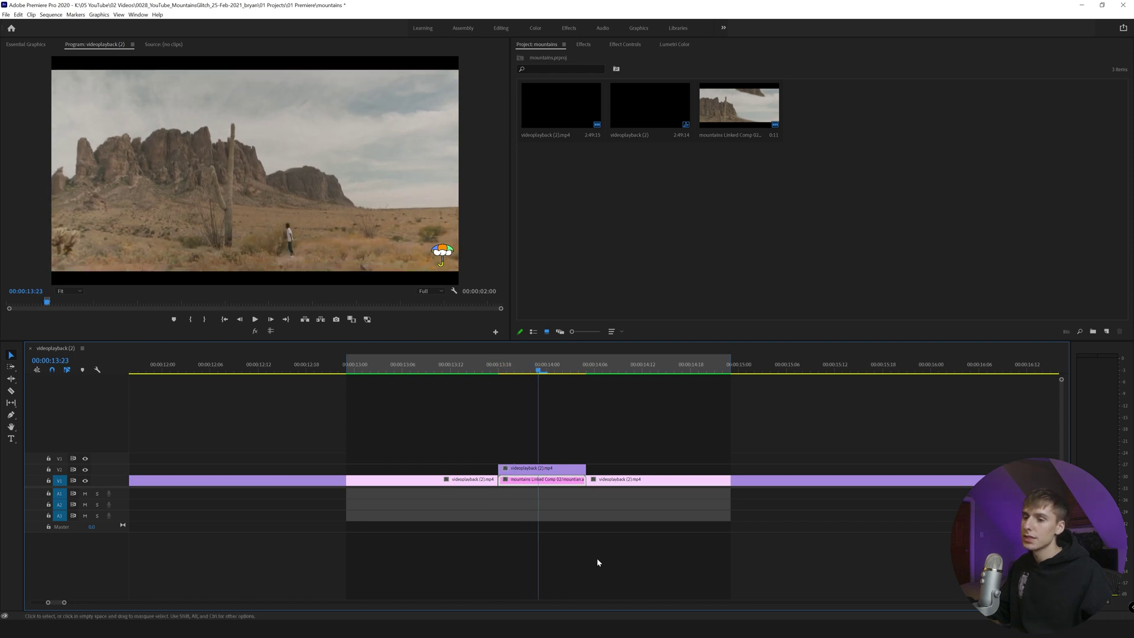
Replace the V2 clip with an After Effects composition and save the new project as mountainfallingtutorial.
left_click(530, 372)
left_click(520, 469)
right_click(522, 472)
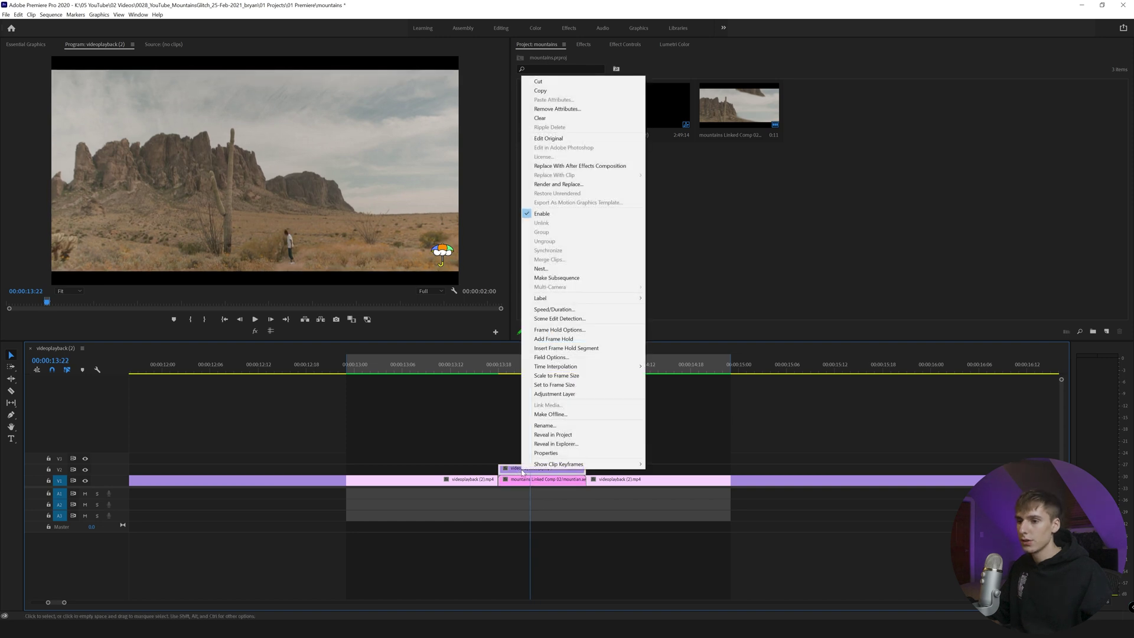
left_click(581, 166)
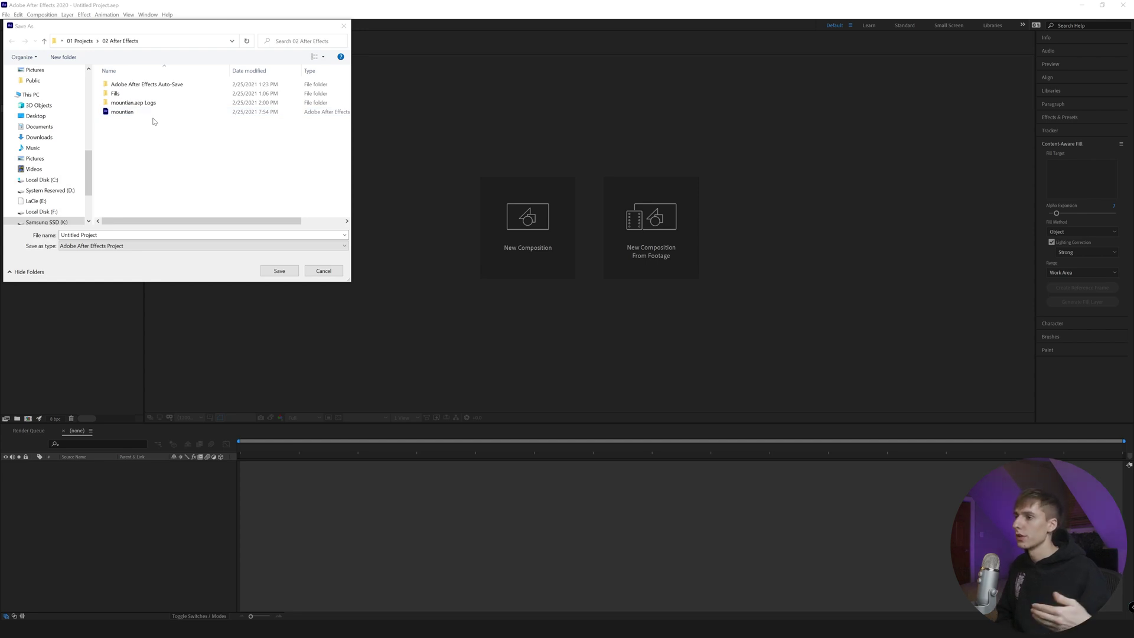
left_click_drag(115, 235, 42, 235)
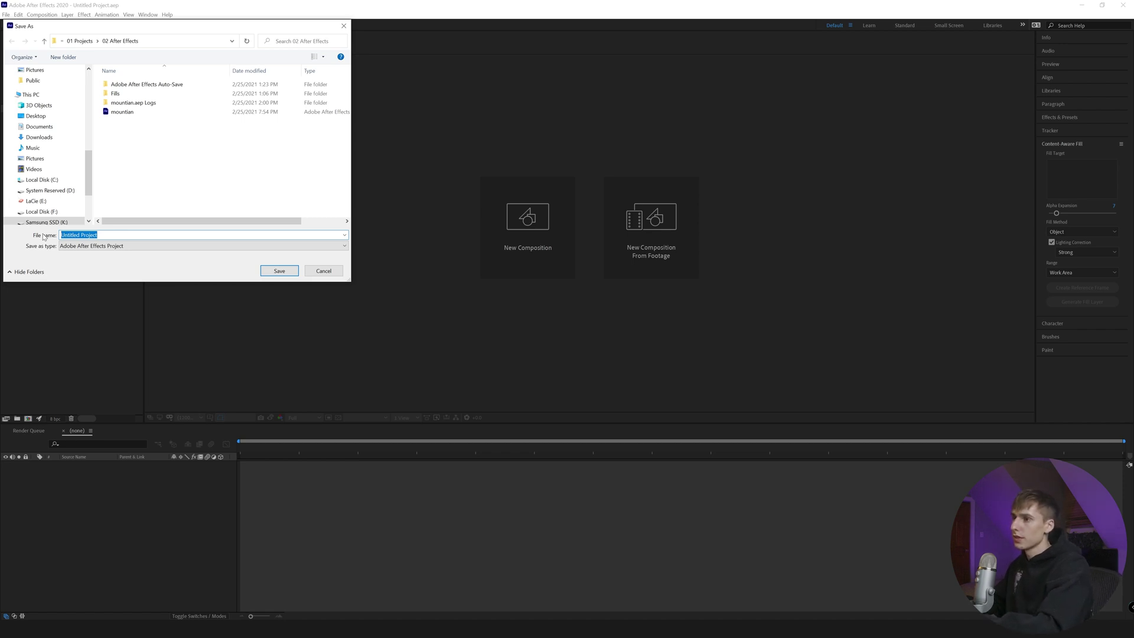
type("mountain")
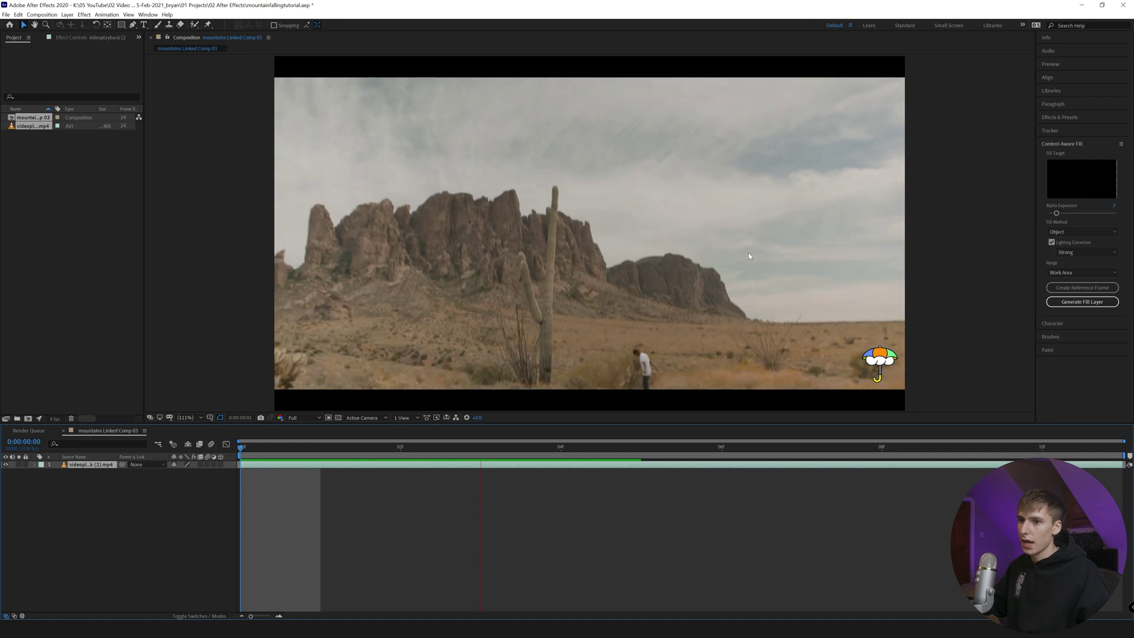
On the first frame, outline the smaller mountain to the right of the cactus with a closed Pen tool mask.
left_click(307, 446)
left_click(263, 448)
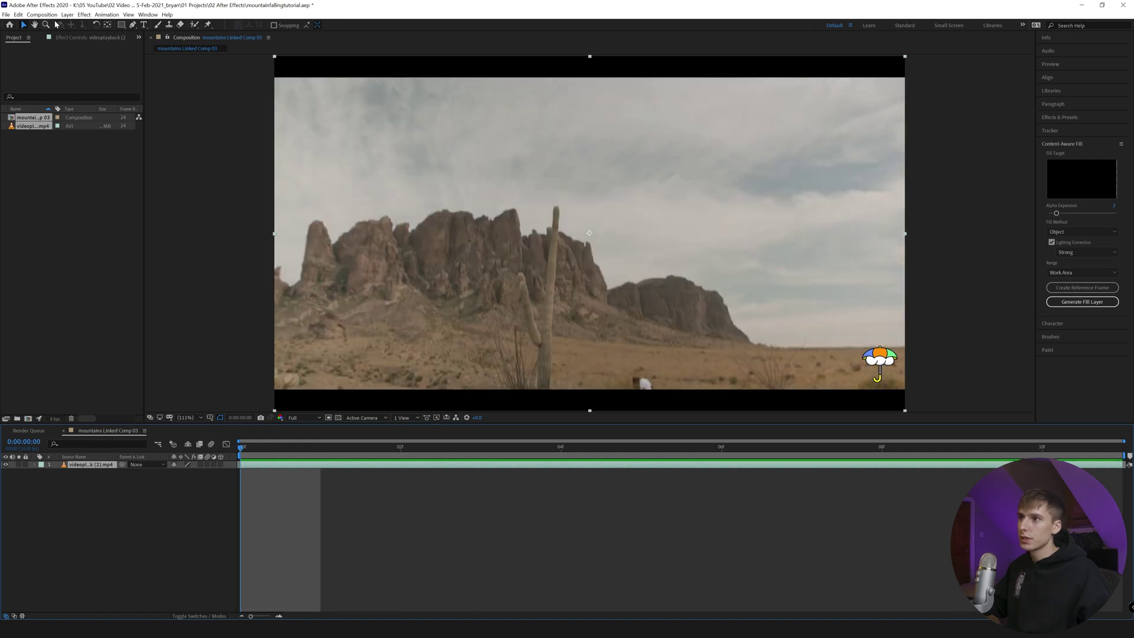
left_click(134, 28)
scroll(620, 251, "up", 2)
left_click_drag(626, 260, 443, 83)
left_click(372, 187)
left_click(372, 241)
left_click(414, 264)
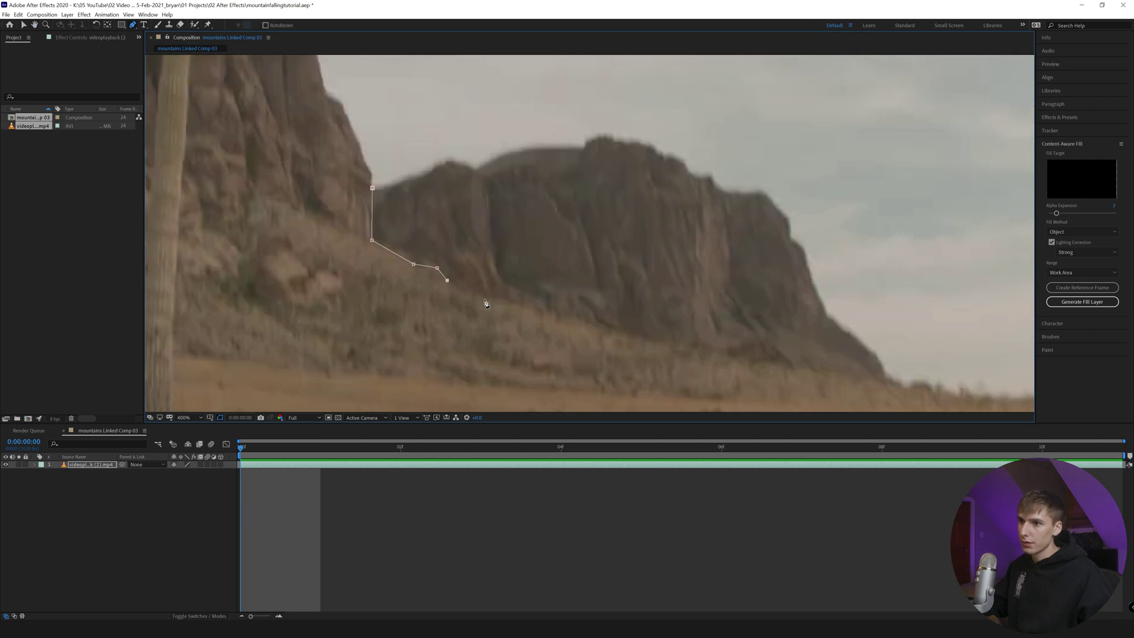
left_click(569, 319)
left_click(719, 353)
left_click(835, 378)
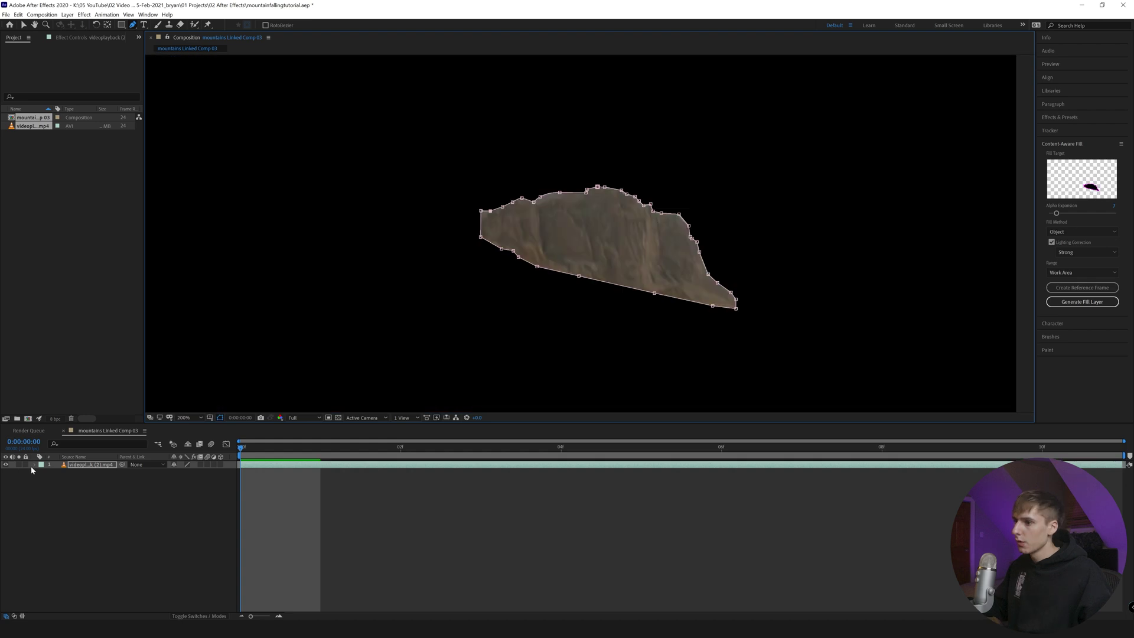
Set the mode of Mask 1 on the footage layer to None.
left_click(34, 465)
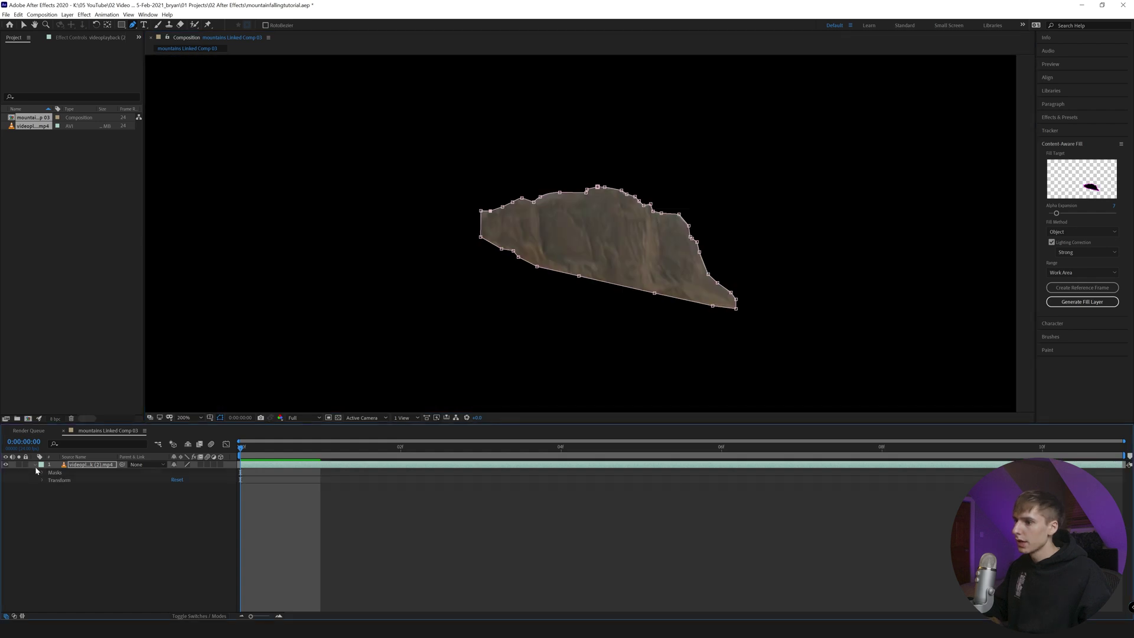
left_click(43, 473)
left_click(182, 479)
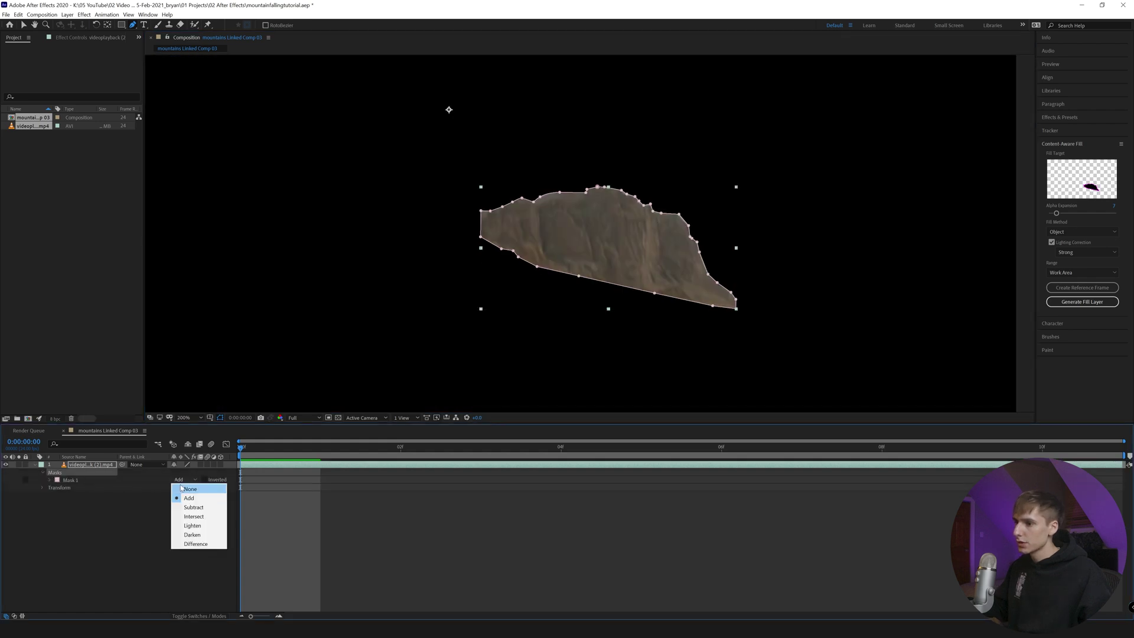
left_click(180, 485)
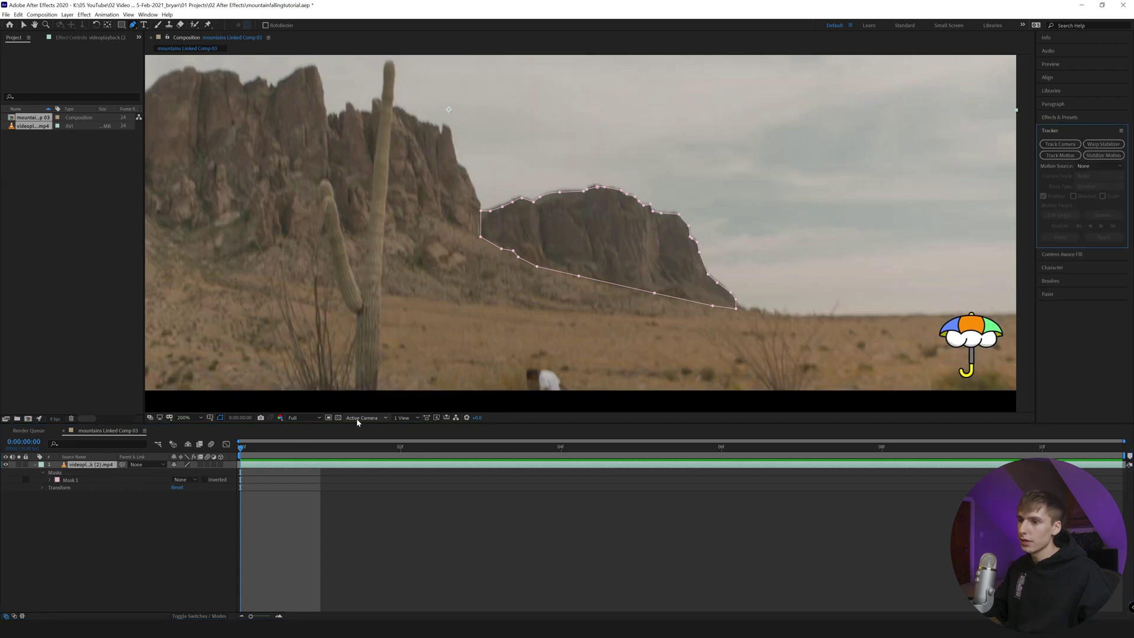
Enable Mask Path keyframing for Mask 1 and track the mask forward through the clip using the Tracker.
left_click(50, 480)
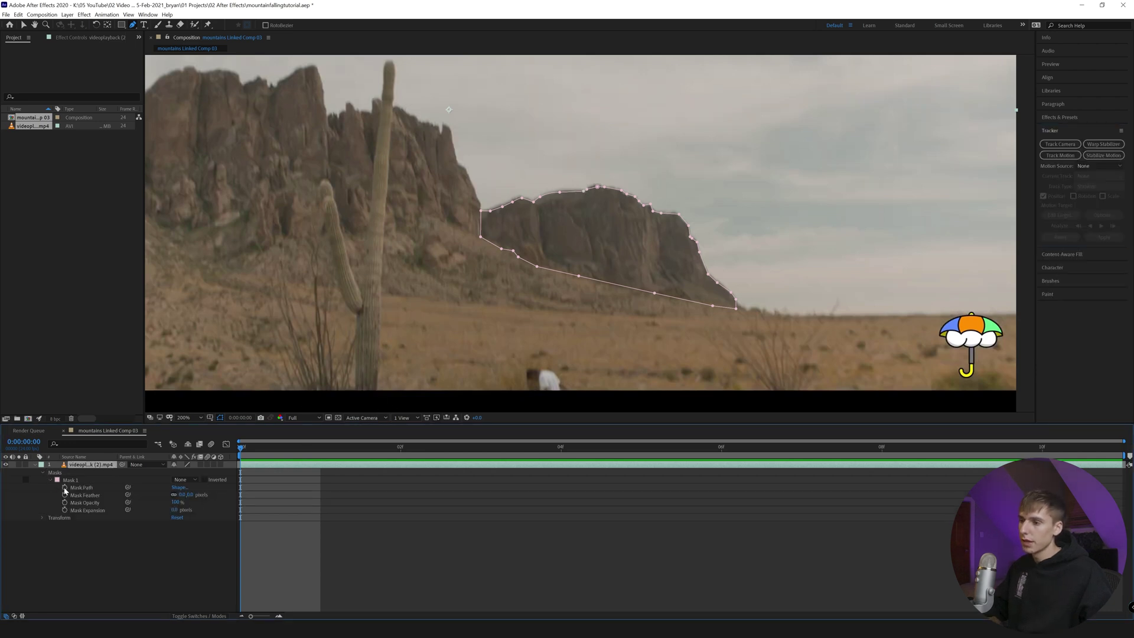
left_click(65, 488)
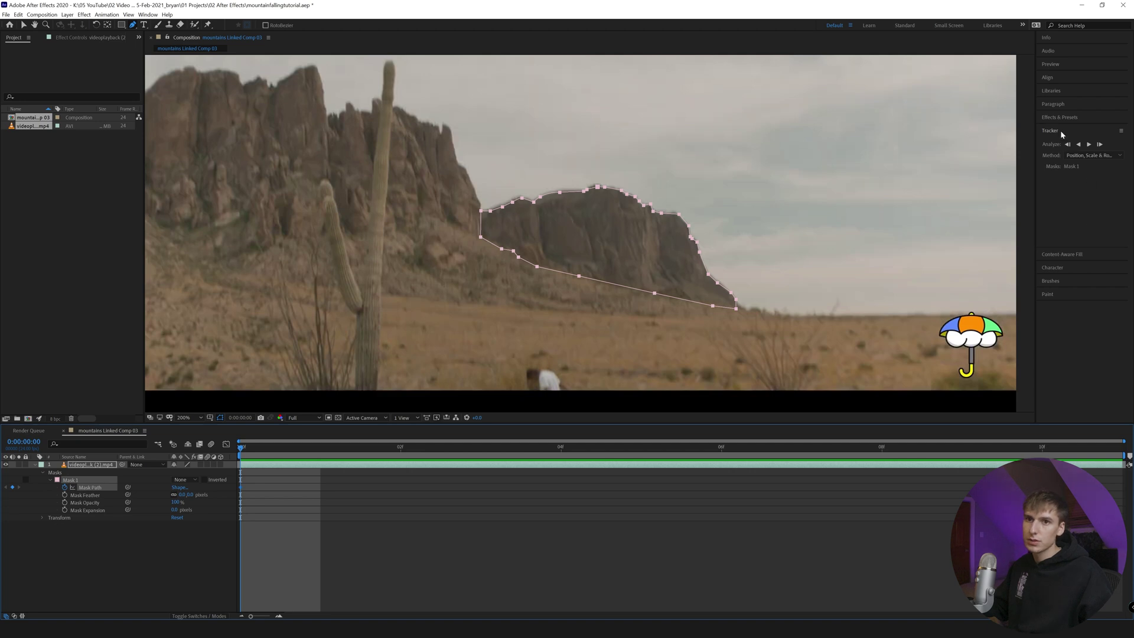
left_click(147, 15)
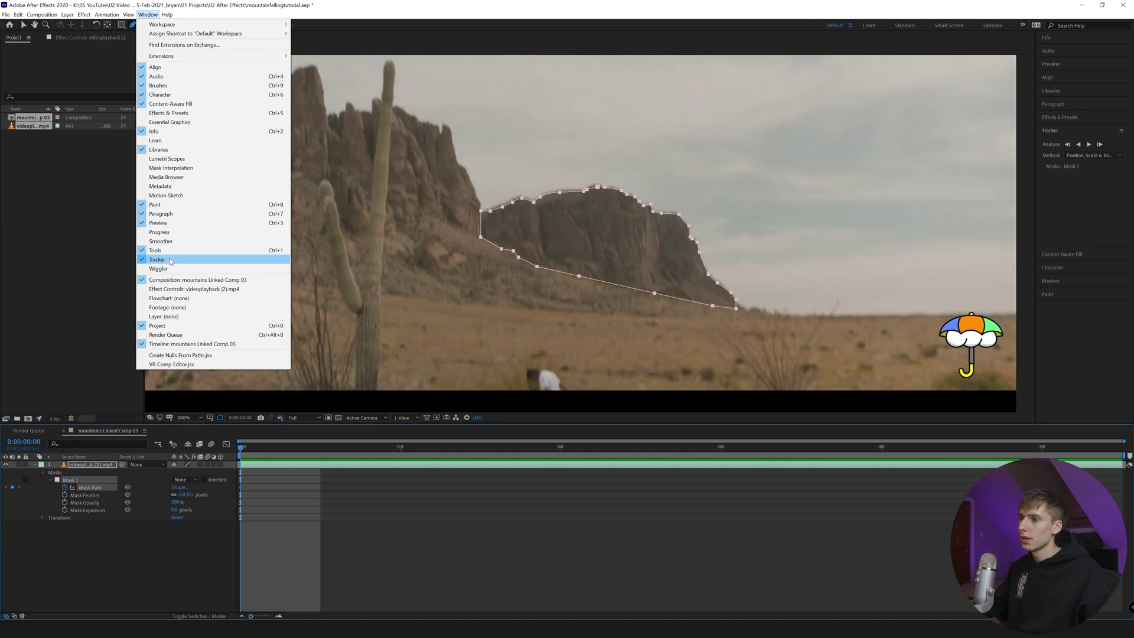
left_click(1090, 148)
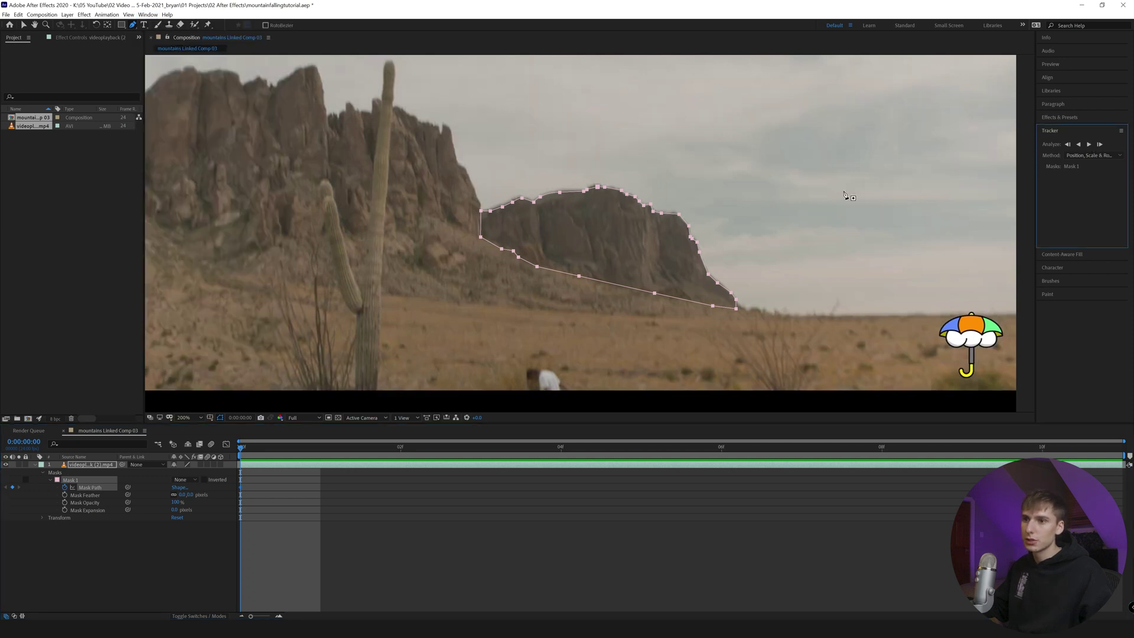
left_click(1099, 145)
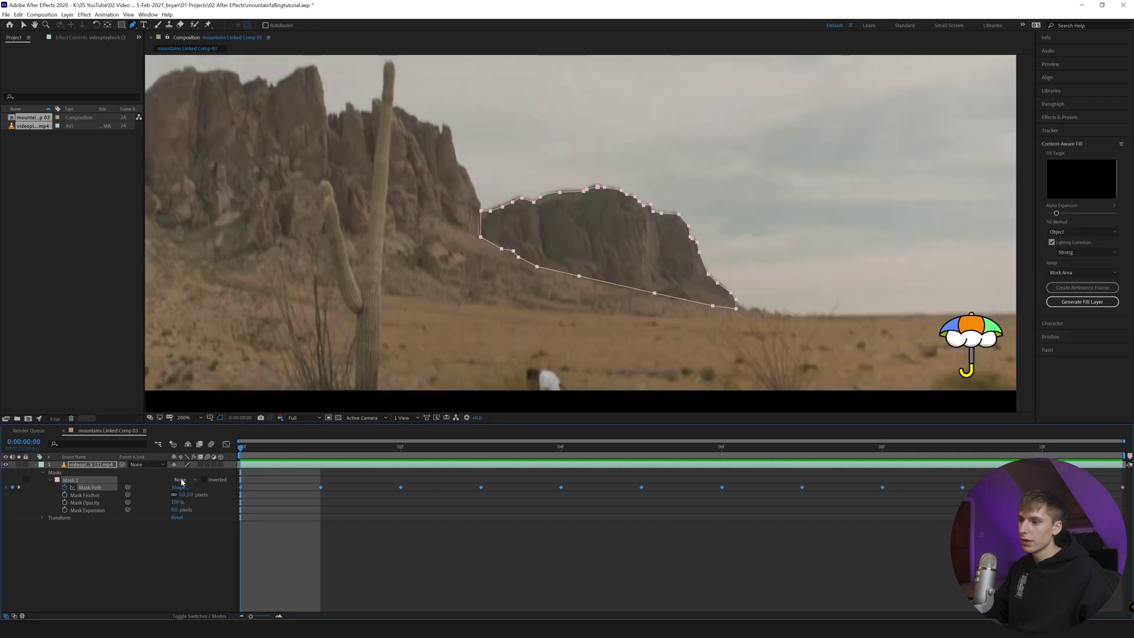
Set Mask 1's mode to Subtract and delete Shape Layer 1 from the composition.
left_click(182, 480)
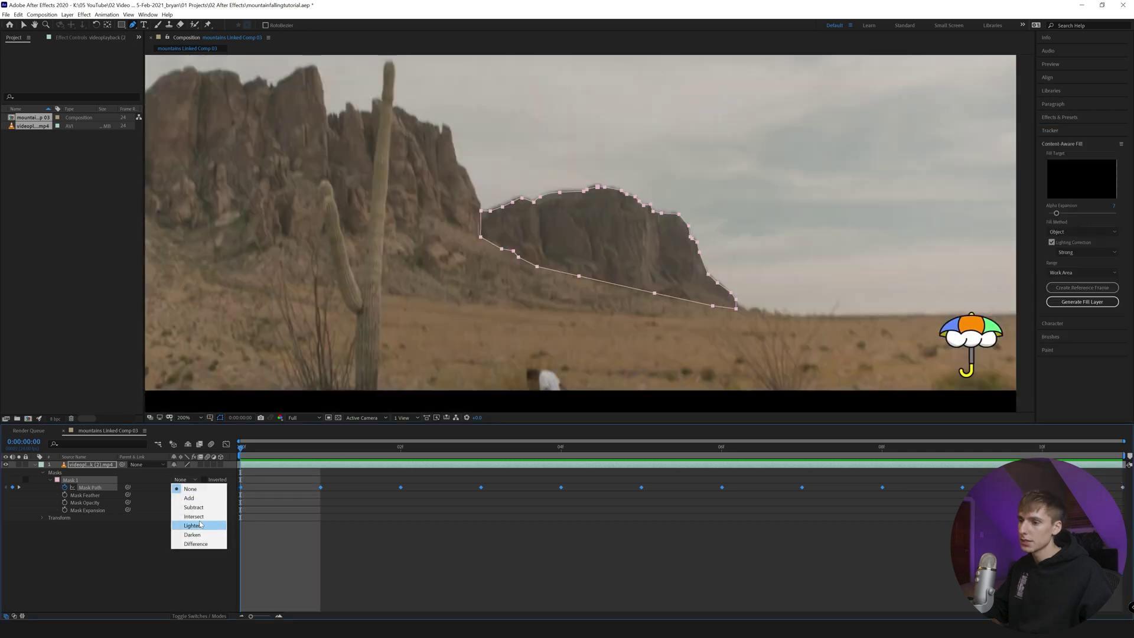
left_click(190, 508)
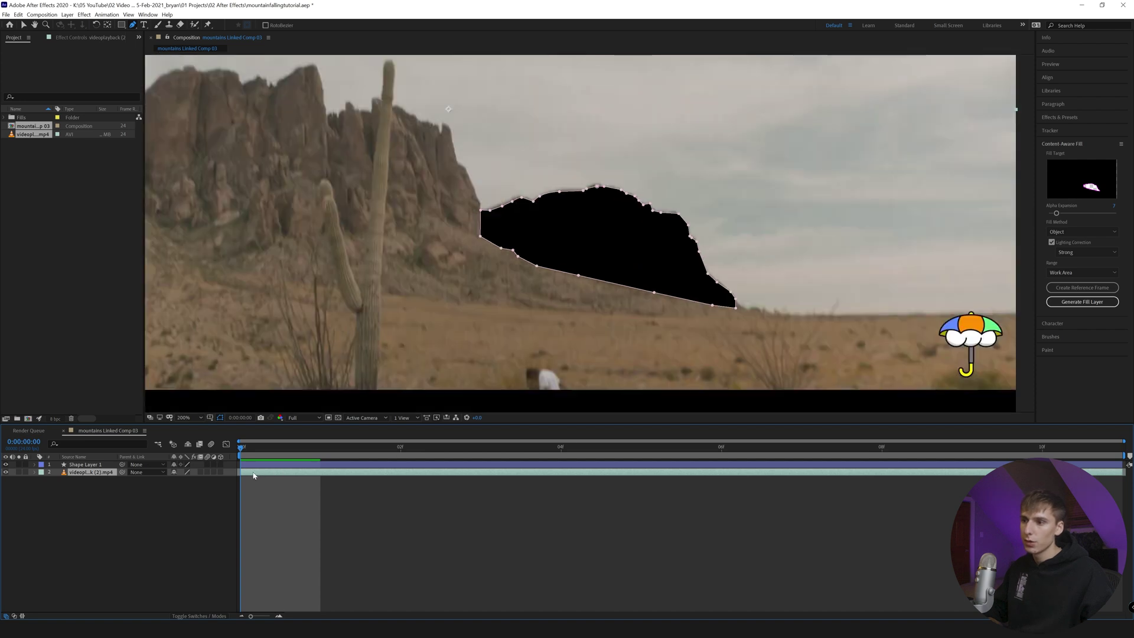
left_click(270, 465)
key("Delete")
Duplicate the footage layer and draw a roughly rectangular Pen mask around the sky just above the horizon, right of the mountain cut-out.
left_click(344, 466)
key("comma")
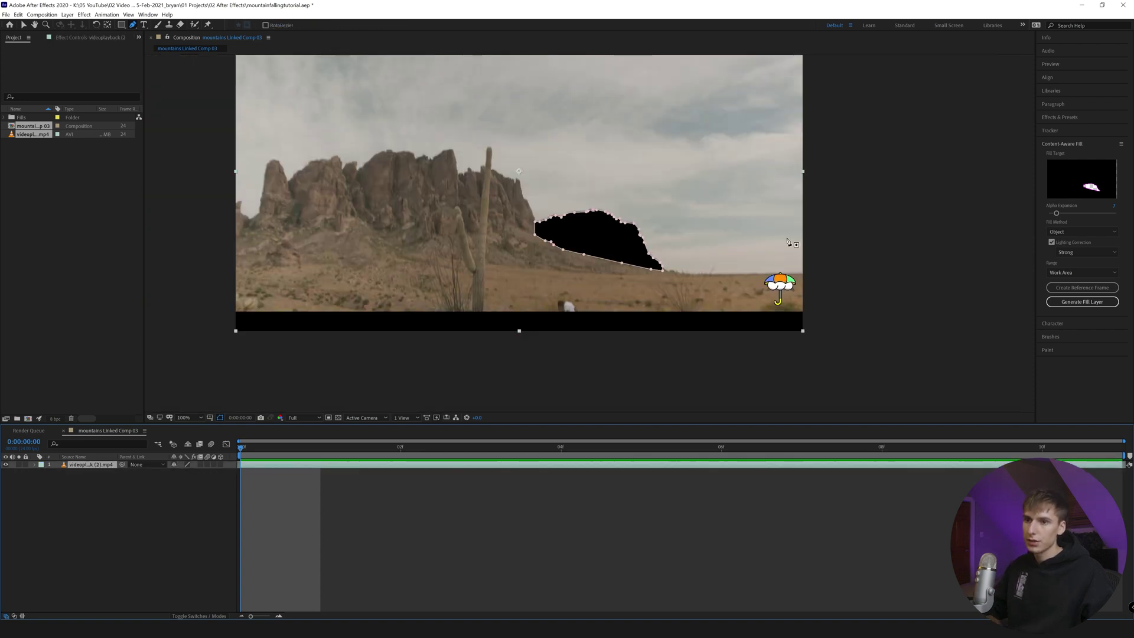
key("ctrl+d")
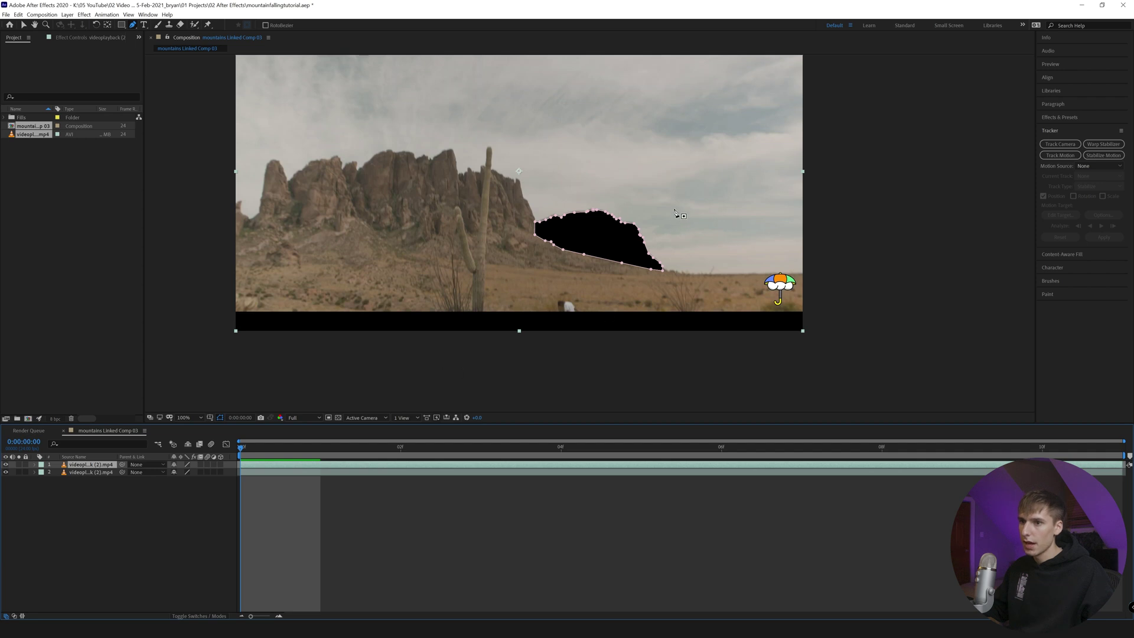
left_click(672, 272)
left_click(825, 273)
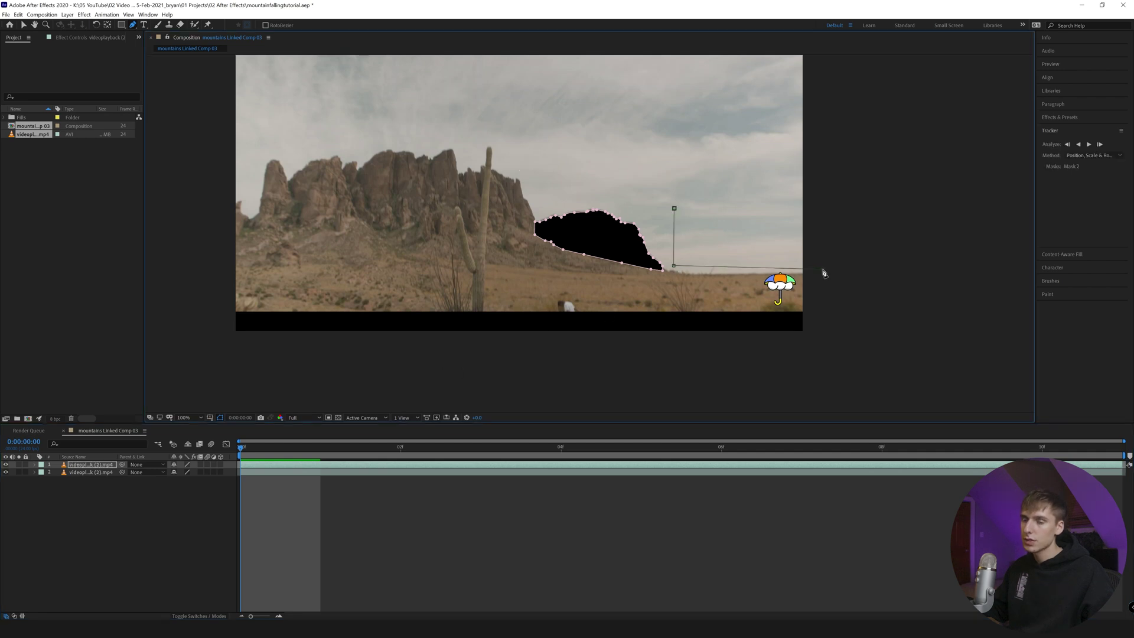
left_click(823, 197)
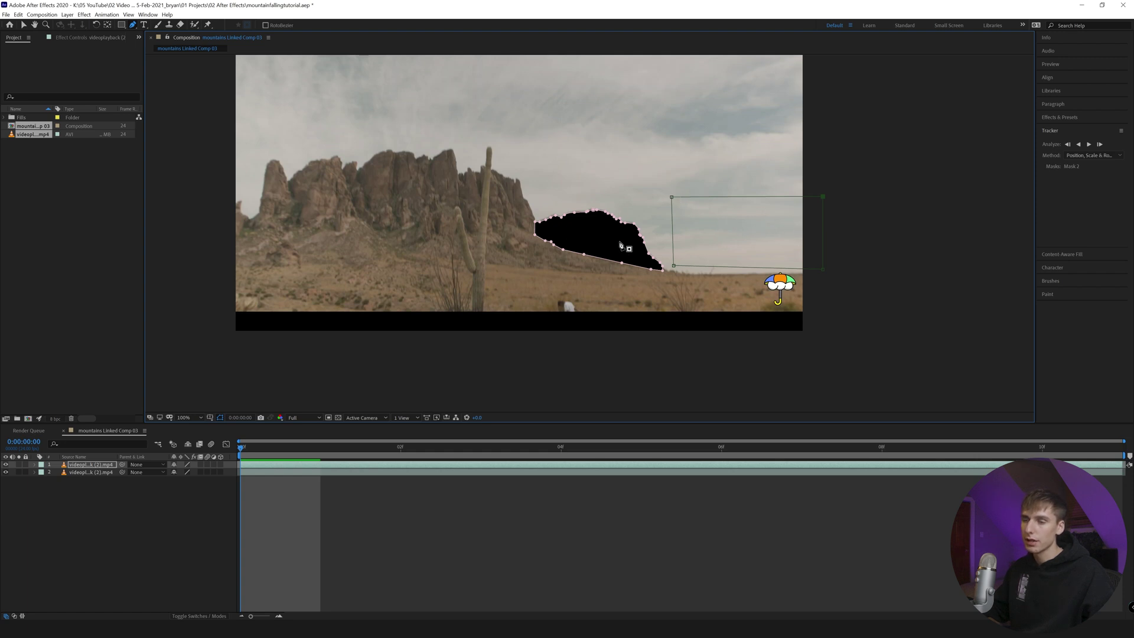
Try tracking the sky mask forward, and delete Mask 1 from the duplicated top layer.
left_click(1098, 145)
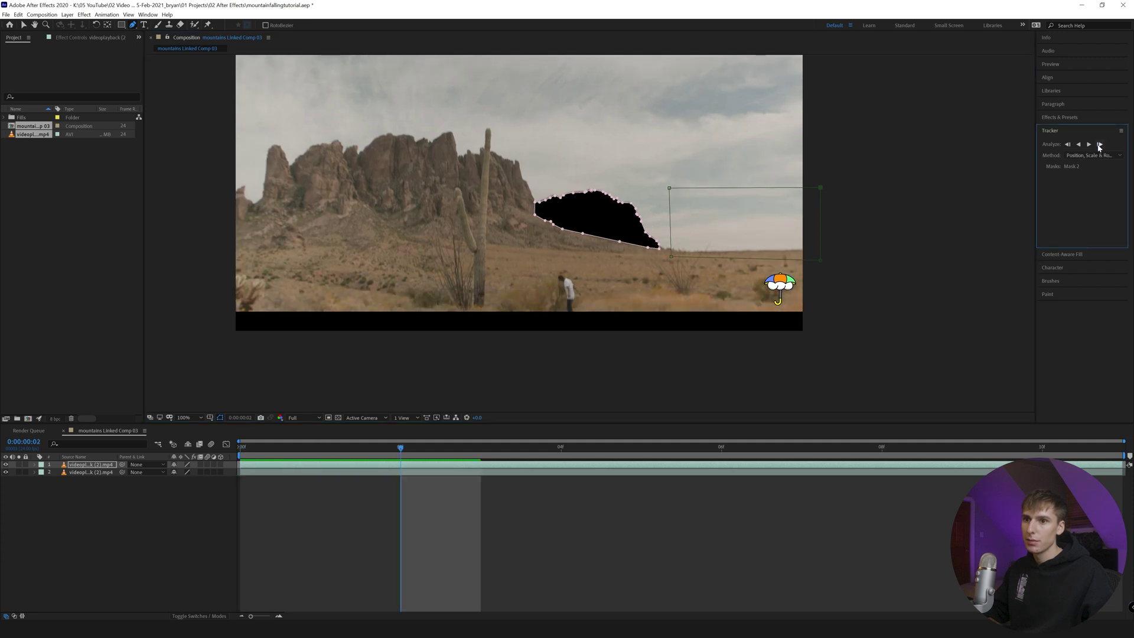
left_click(34, 464)
left_click(41, 473)
left_click(69, 480)
key("Delete")
Compare Mask 2's None and Add modes and toggle the lower footage layer's visibility to inspect the isolated sky patch.
left_click(194, 480)
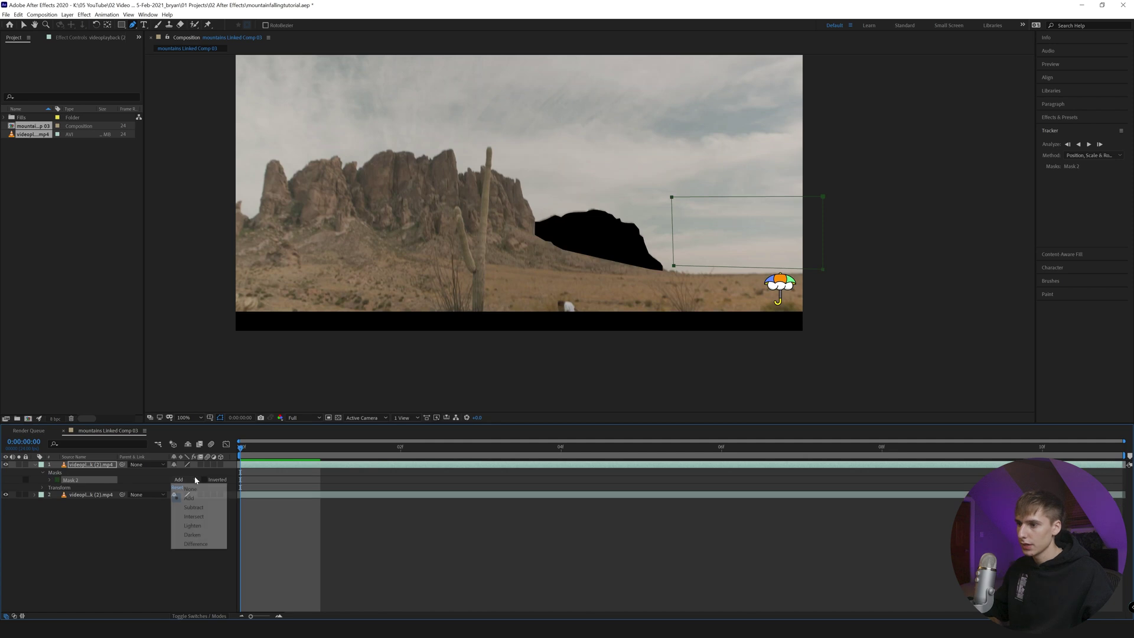
left_click(177, 488)
left_click(181, 481)
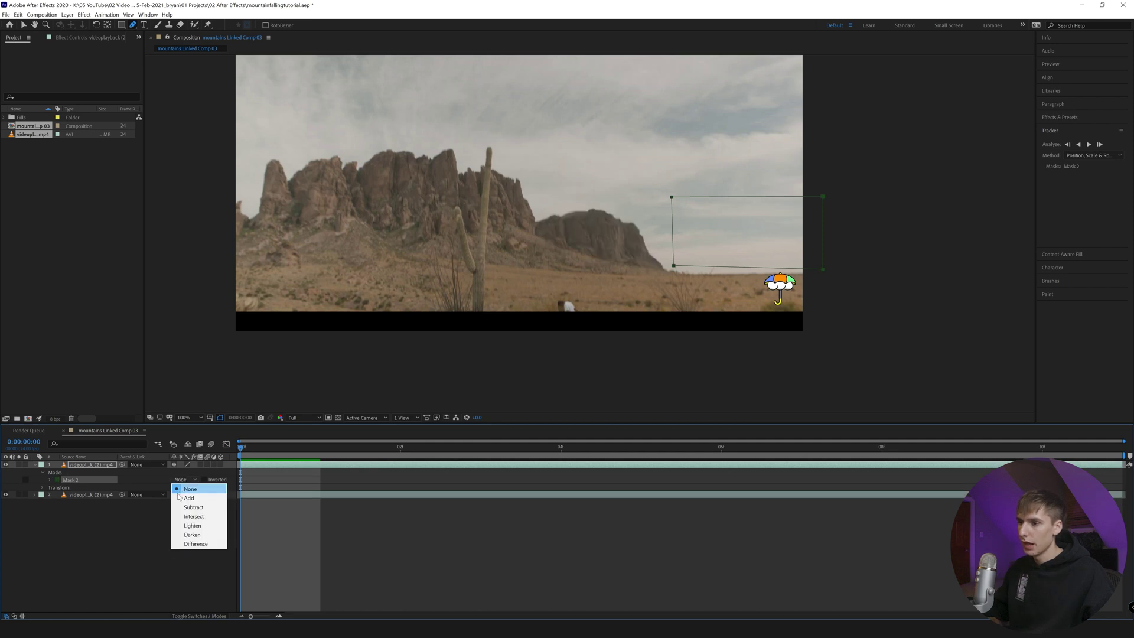
left_click(189, 498)
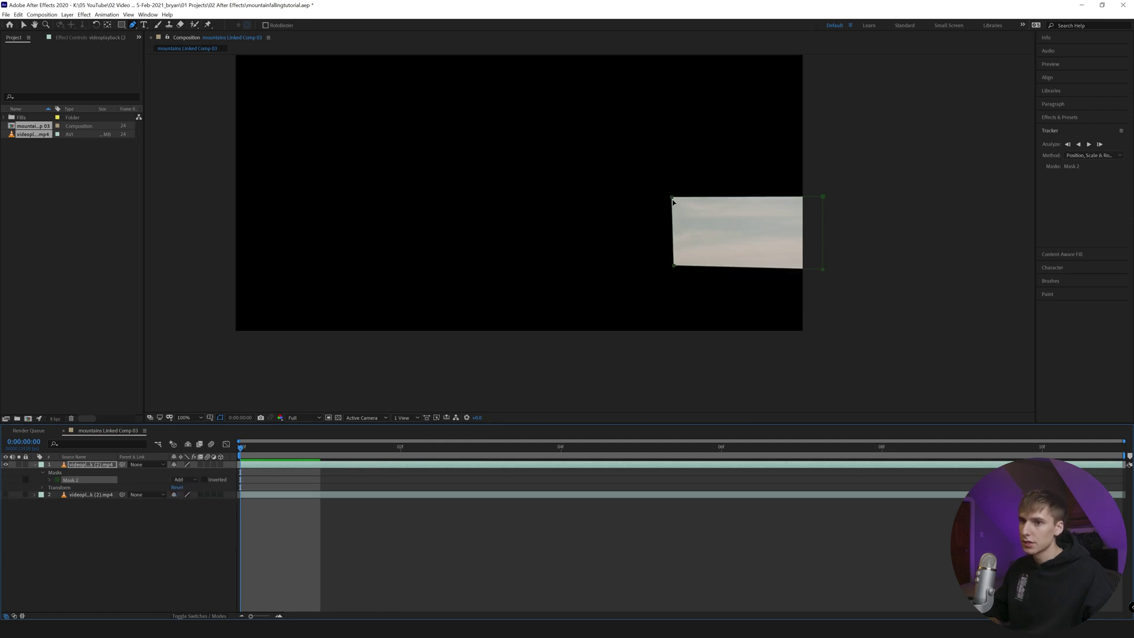
left_click(6, 495)
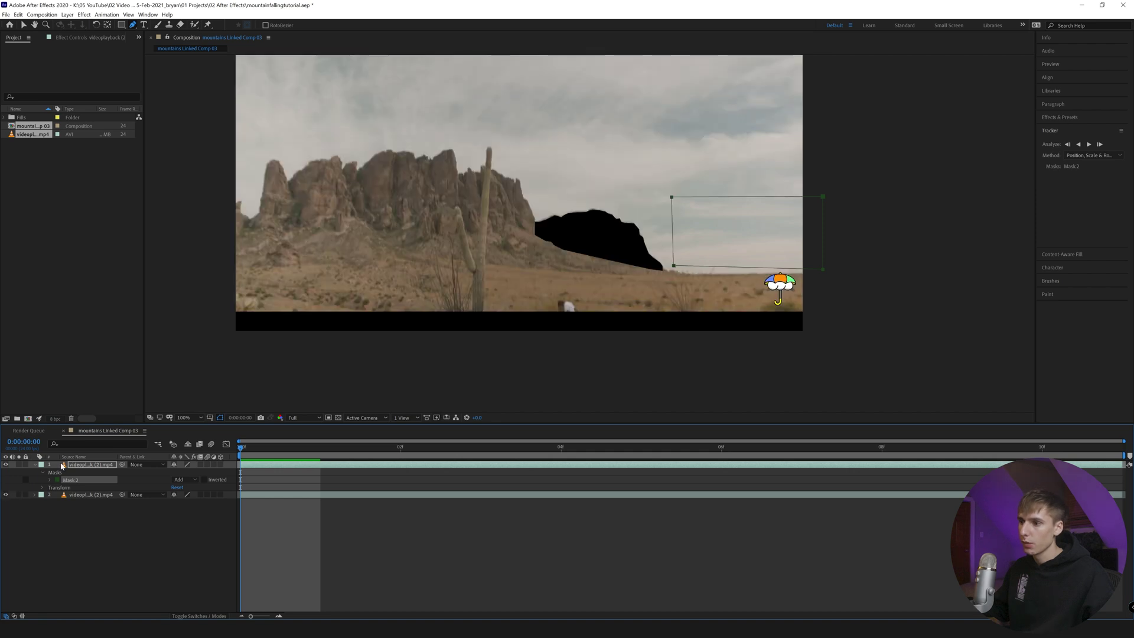
Keyframe Mask 2's path from the first frame through the clip, tracking frame by frame and correcting the mask against the horizon.
left_click(50, 481)
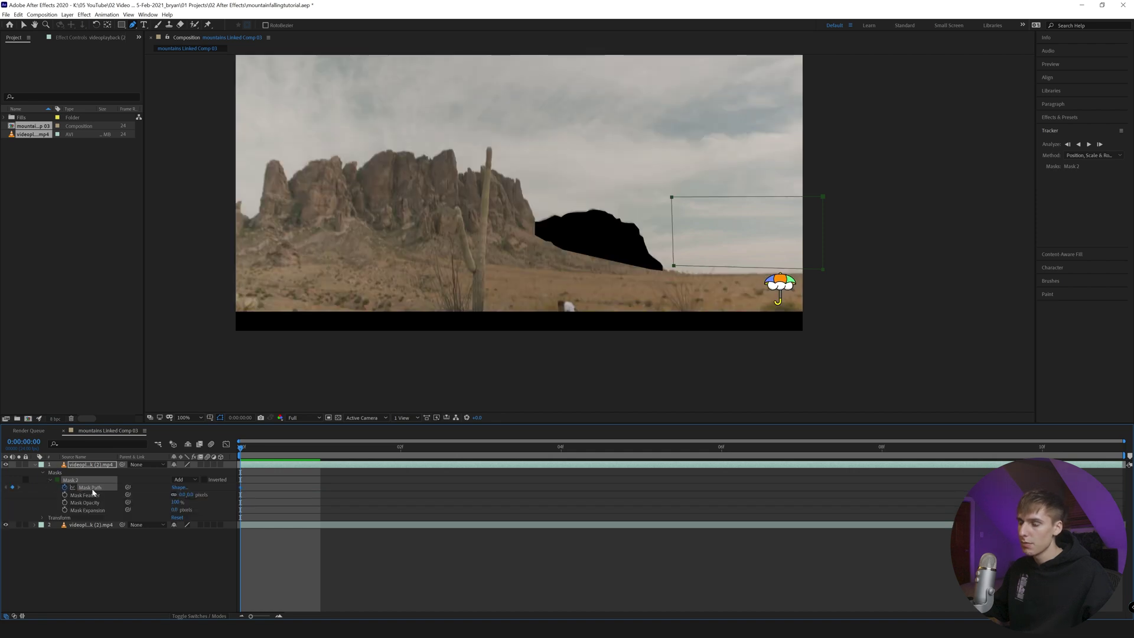
left_click(1100, 144)
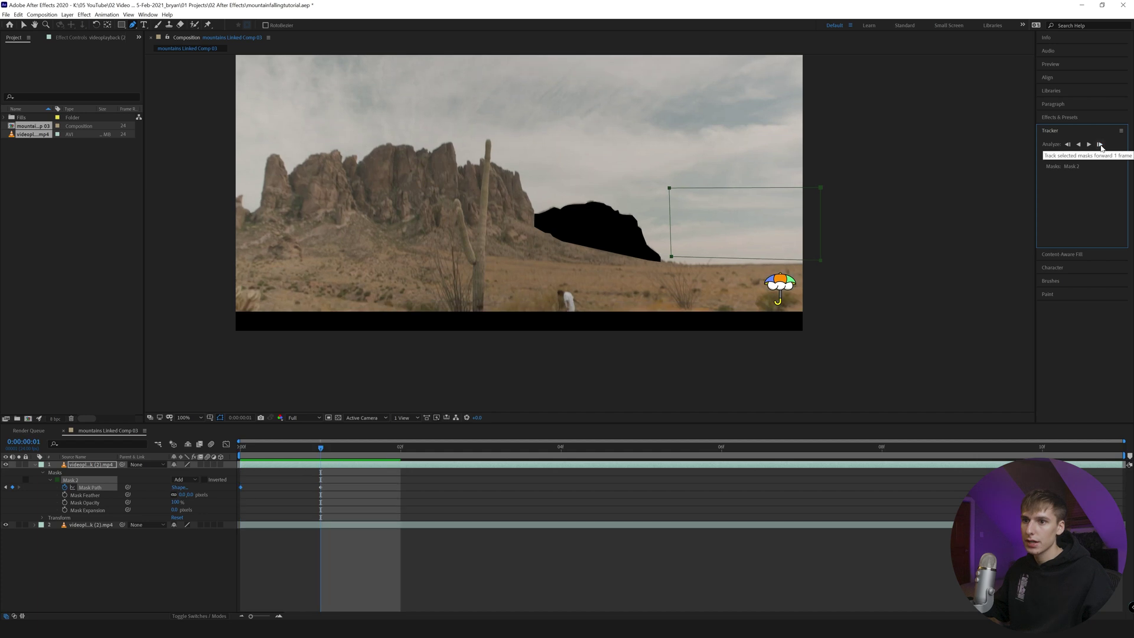
left_click_drag(825, 263, 822, 251)
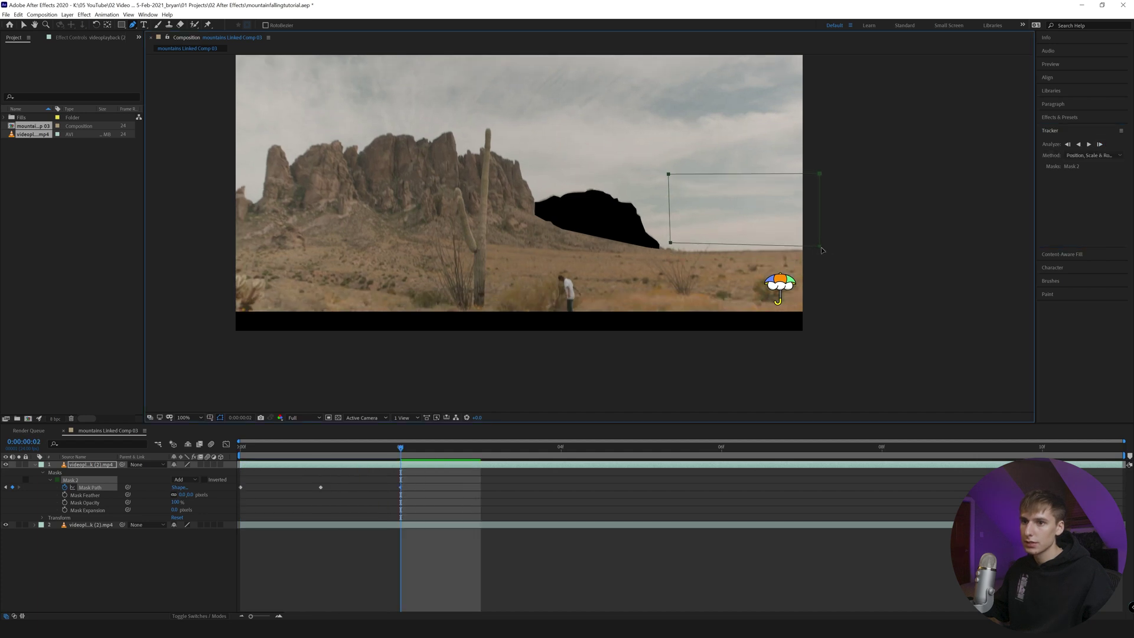
left_click(1100, 144)
left_click(815, 205)
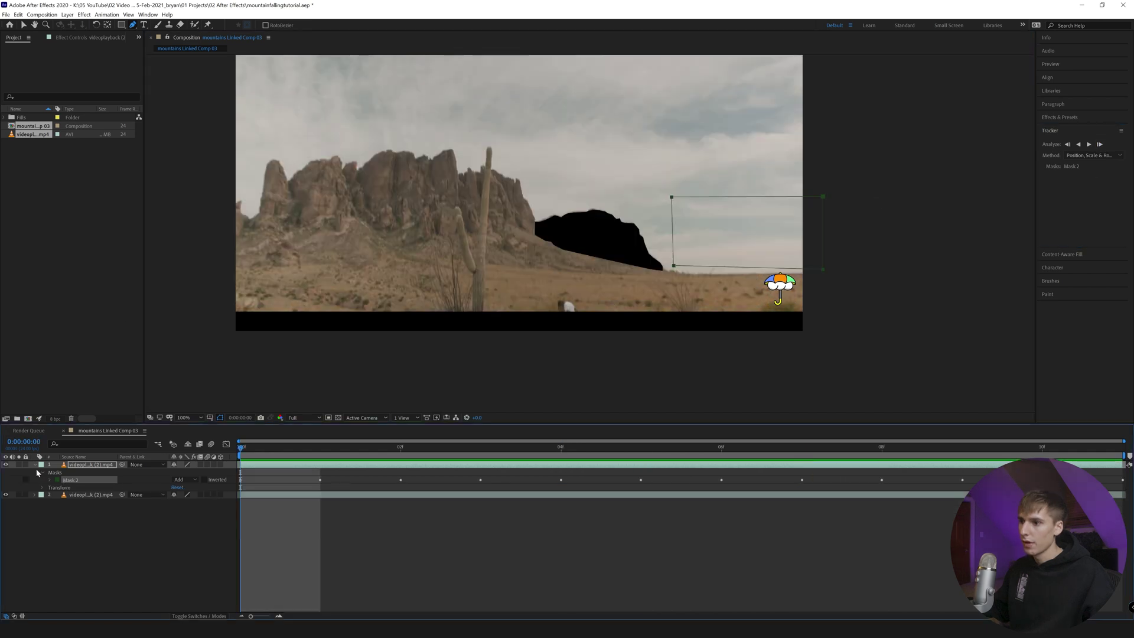
Move the sky patch layer below the cut-out footage and fit it over the mountain hole, scaling it to about 113%.
left_click_drag(89, 464, 74, 532)
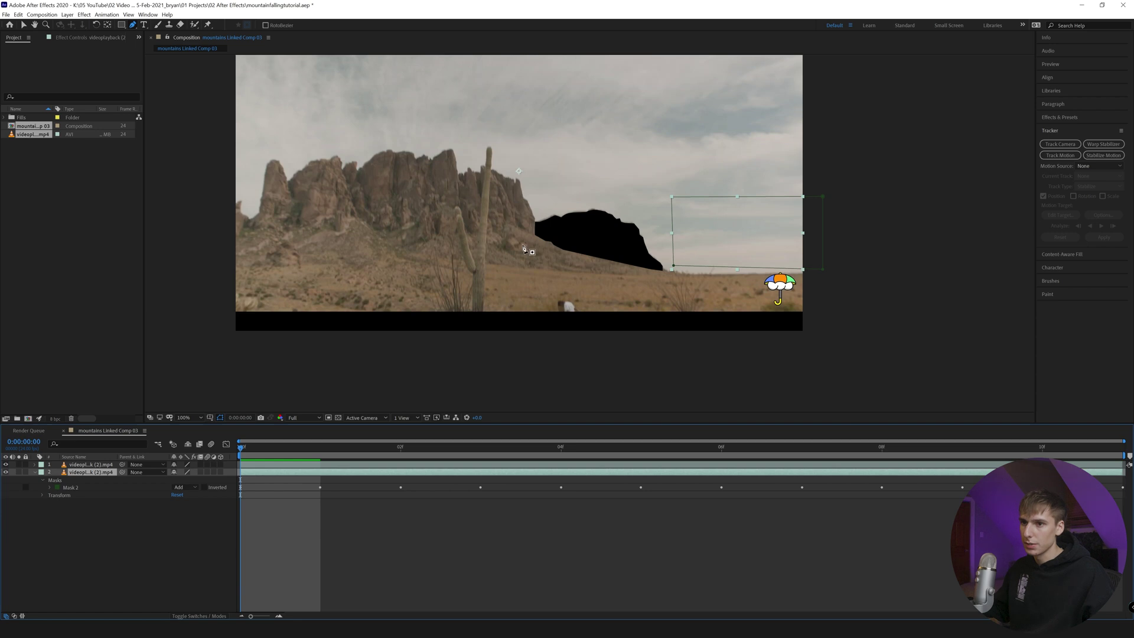
left_click(22, 26)
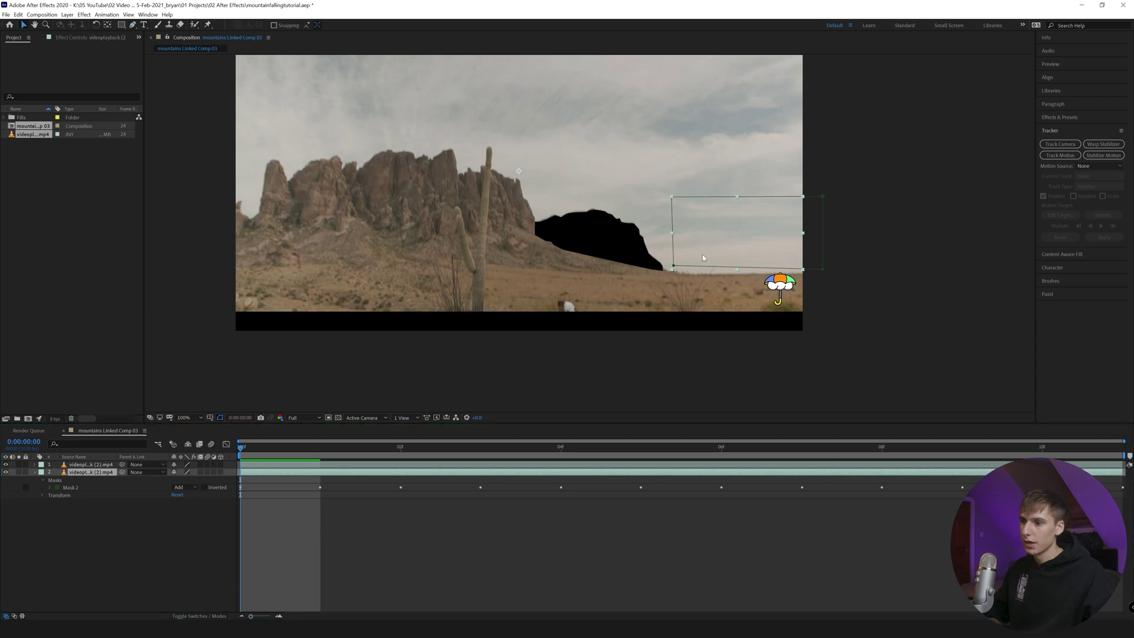
left_click(43, 495)
left_click(71, 510)
left_click_drag(713, 231, 581, 233)
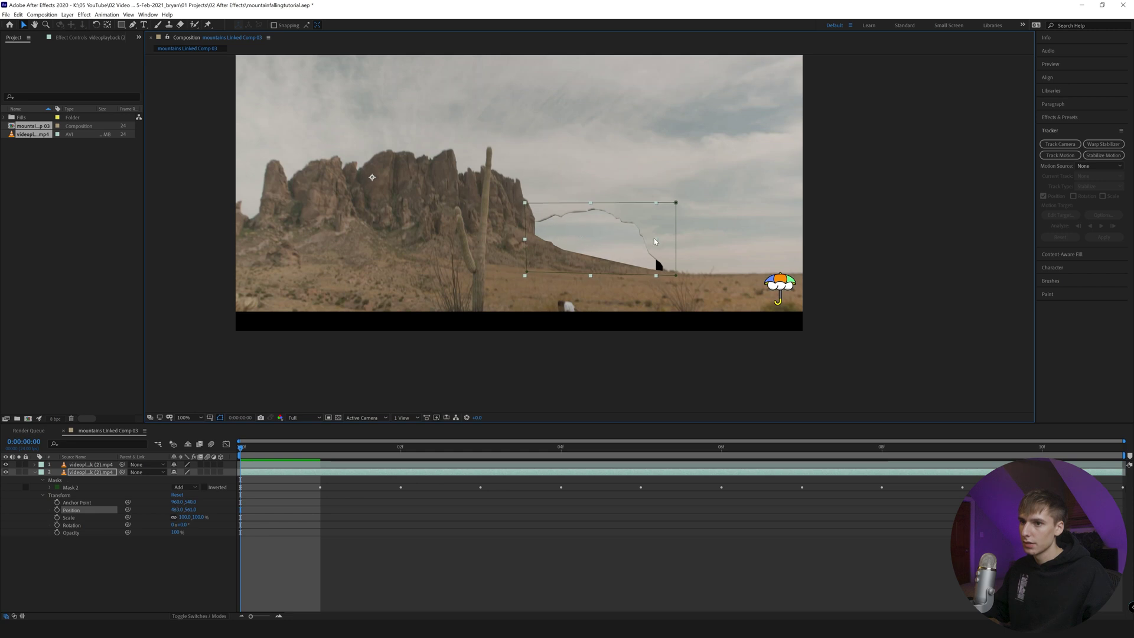
left_click_drag(183, 518, 191, 517)
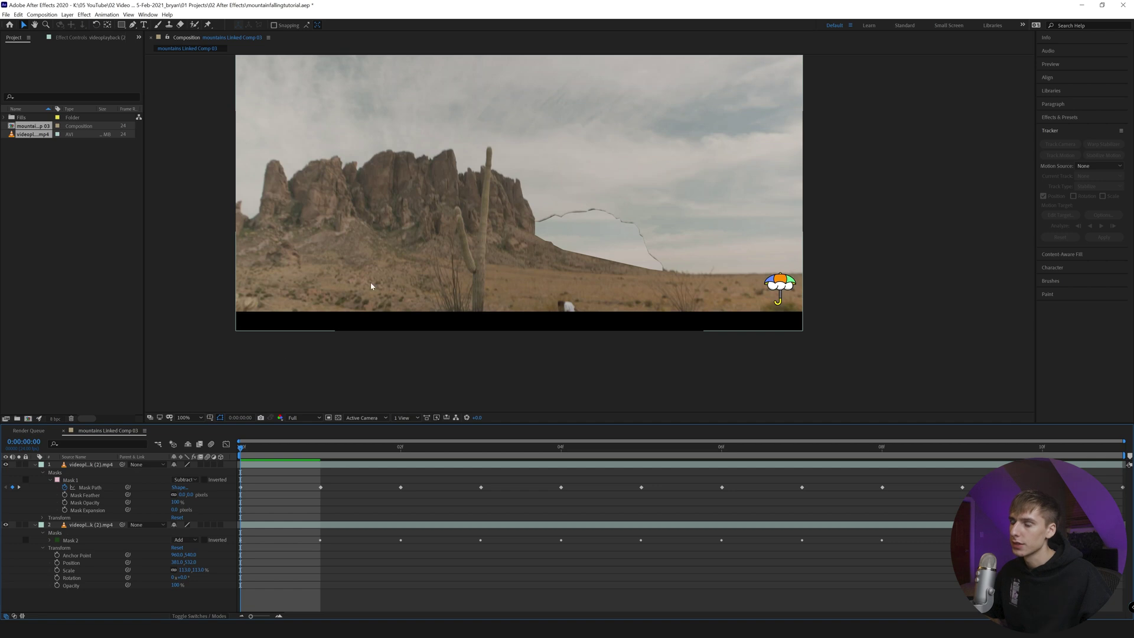
Increase Mask 1's expansion and feather on the cut-out layer to soften the edge around the mountain hole.
left_click_drag(175, 509, 202, 494)
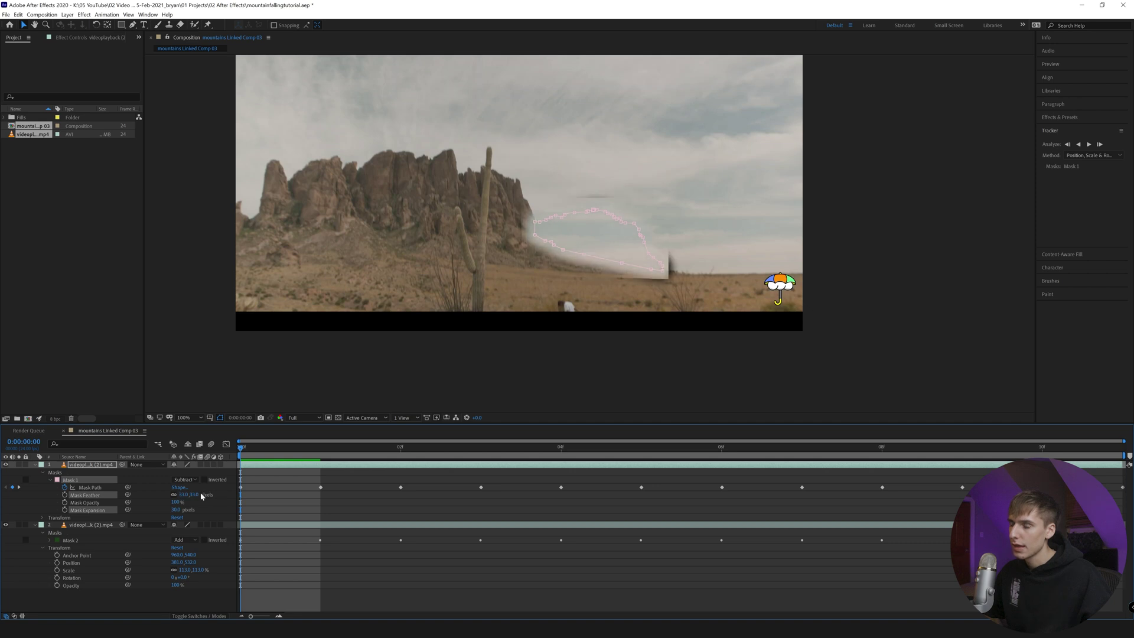
left_click(613, 234)
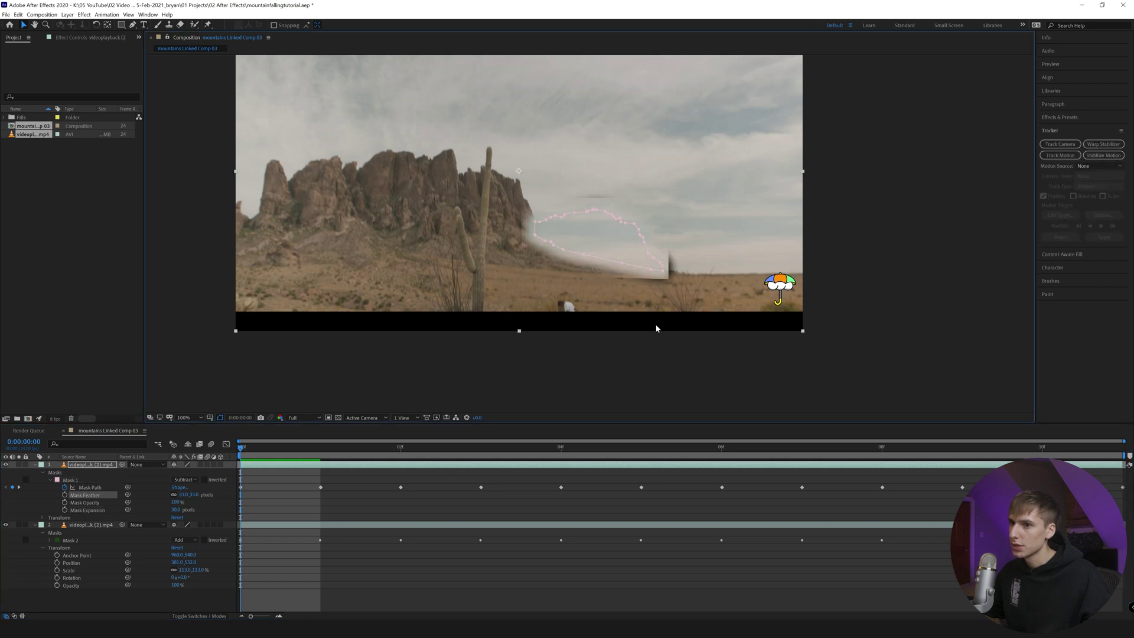
left_click(415, 505)
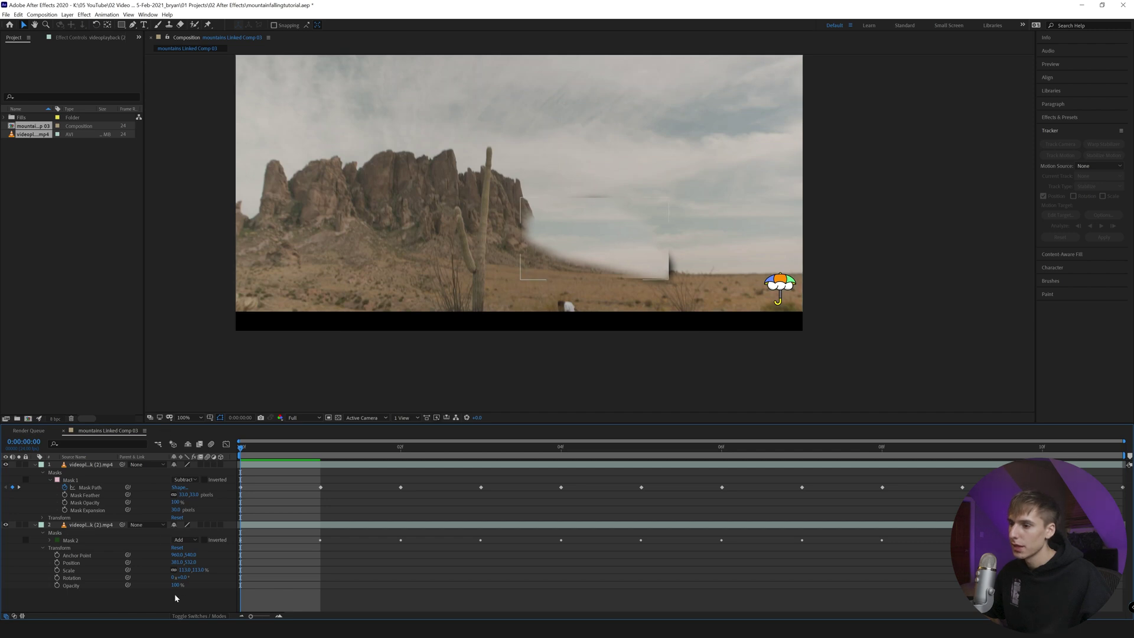
Scale the sky patch layer to about 147% and reposition it to fill the whole feathered hole.
left_click_drag(197, 570, 207, 571)
left_click_drag(604, 252, 553, 230)
left_click_drag(620, 238, 623, 237)
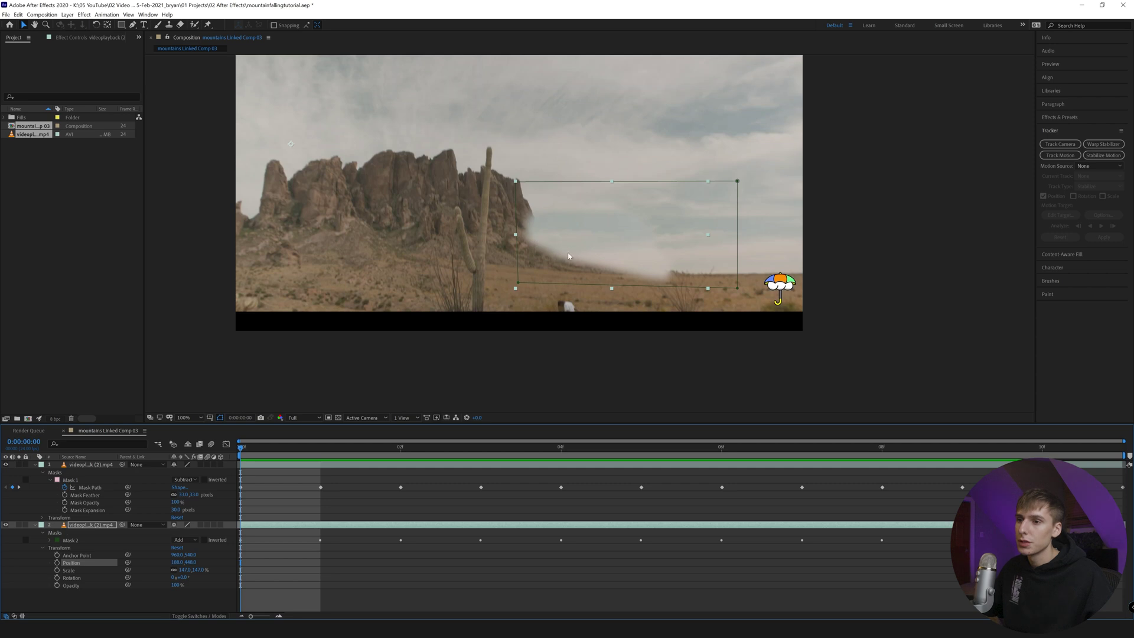
left_click_drag(605, 234, 608, 237)
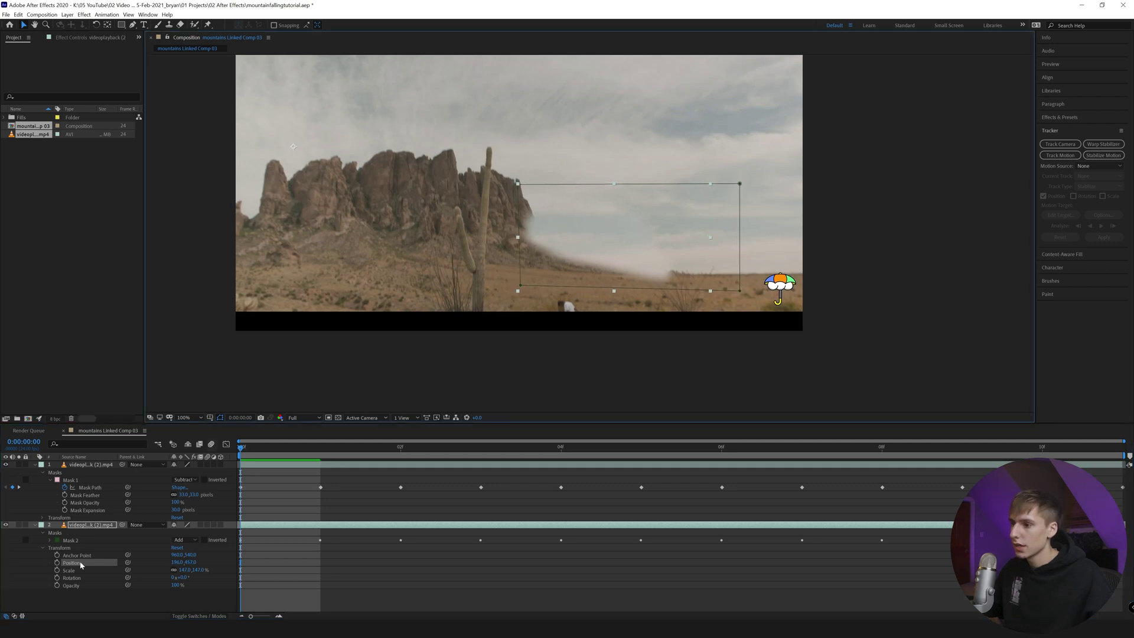
Enable Position keyframing for the sky patch layer at the first frame and realign the patch on the following two frames.
left_click(57, 563)
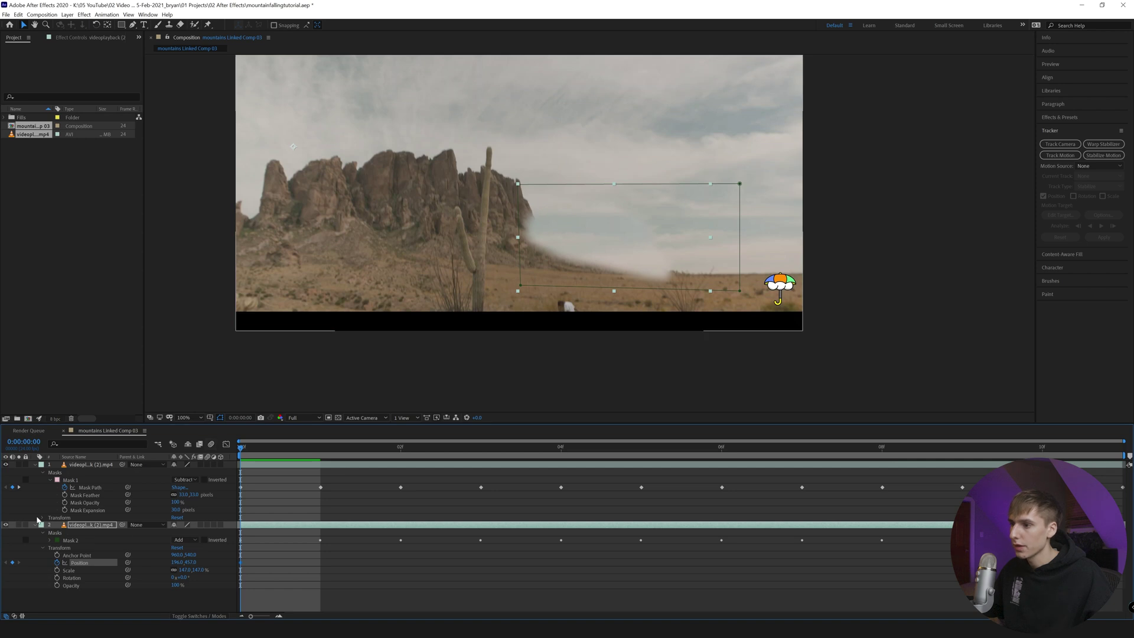
left_click(314, 450)
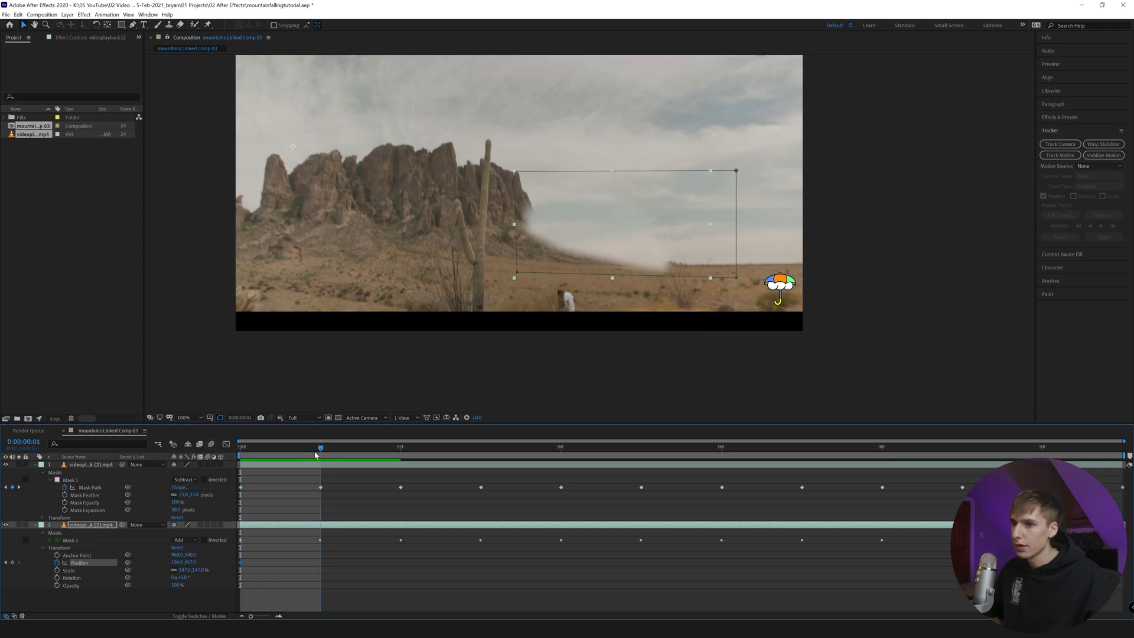
left_click_drag(616, 232, 626, 233)
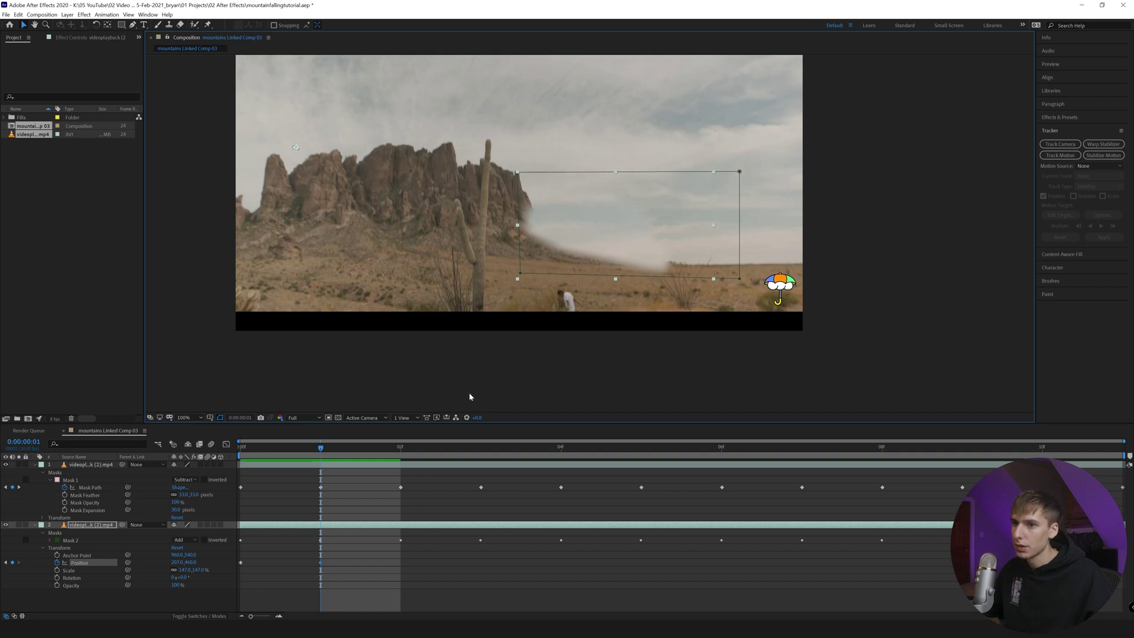
left_click(383, 451)
left_click_drag(630, 231, 629, 216)
Advance to frame 3 and nudge the sky patch into alignment with the mountain hole, adding a Position keyframe.
key("Page_Down")
key("shift+Right")
key("shift+Right")
key("Down")
key("Down")
key("Down")
key("Up")
key("Left")
key("Left")
Realign the sky patch with the hole from frame 4 onward, adding Position keyframes across the remaining frames.
left_click(578, 459)
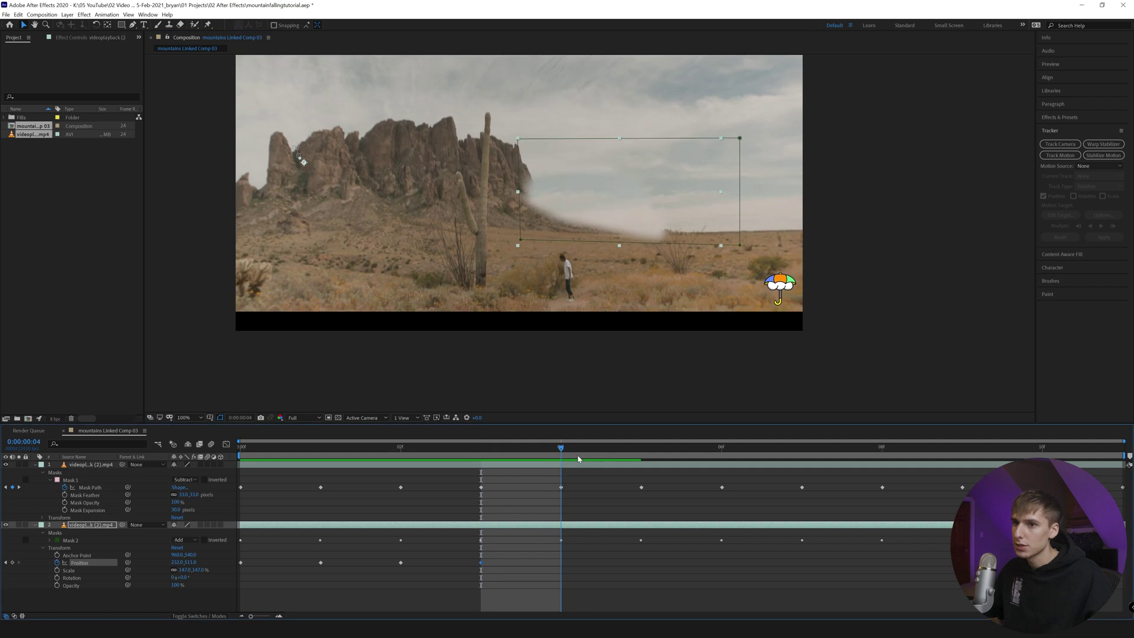
left_click_drag(698, 209, 645, 185)
left_click(657, 460)
left_click(736, 461)
left_click(853, 463)
left_click(901, 463)
left_click(976, 462)
left_click(1042, 462)
left_click_drag(641, 181, 644, 182)
left_click(1042, 462)
Play back the composition to check how the sky patch follows the hole, and return to the first frame.
key("space")
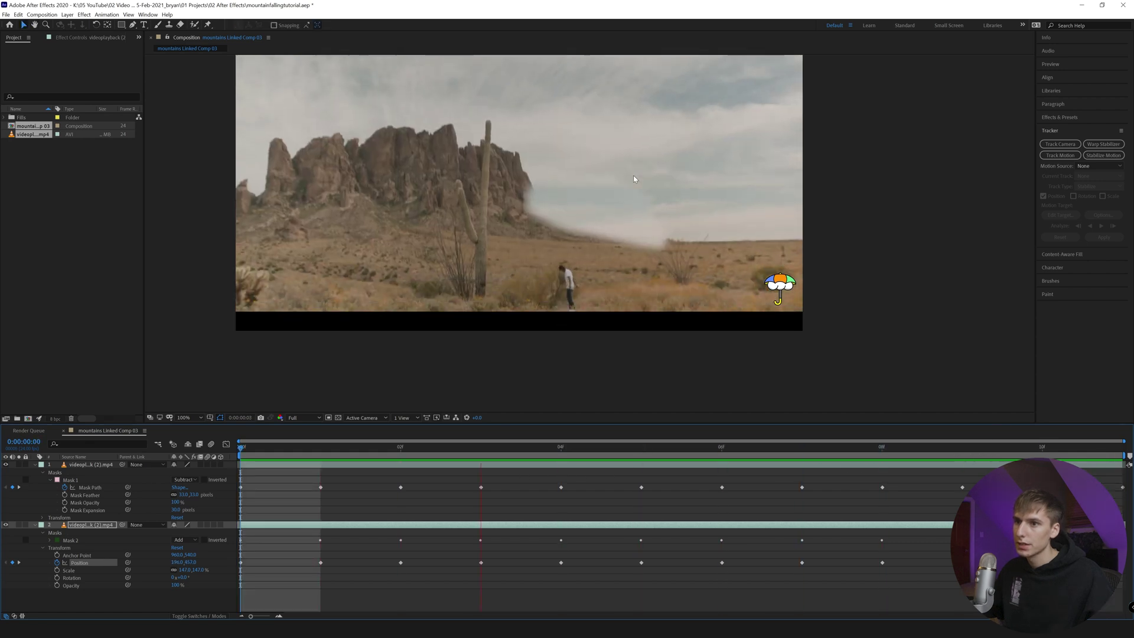
key("space")
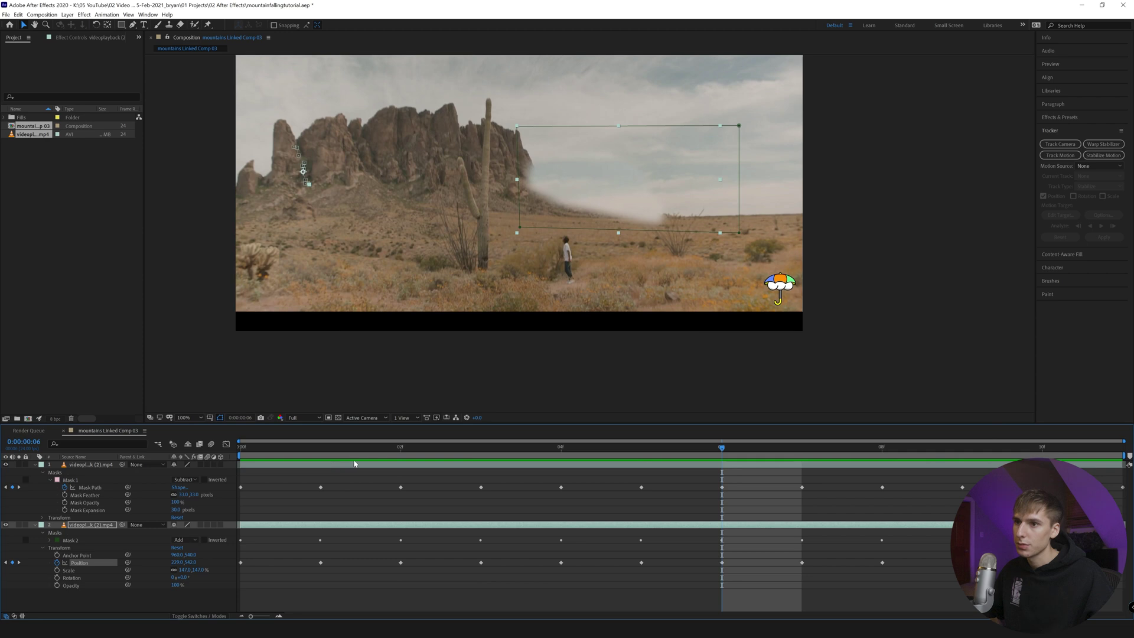
key("space")
key("space")
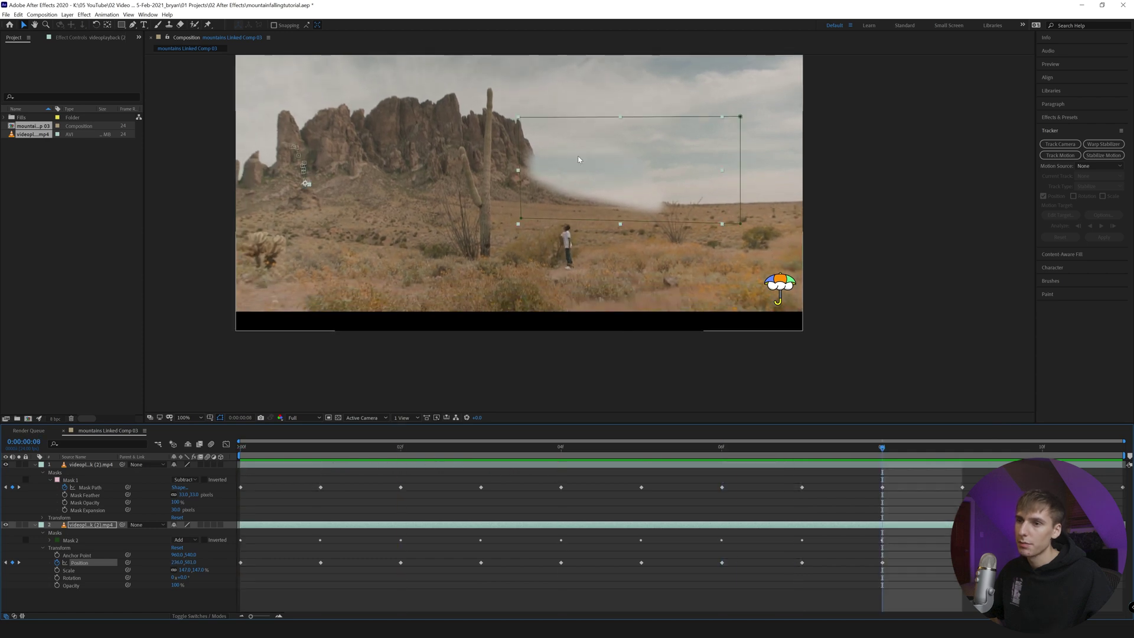
key("Home")
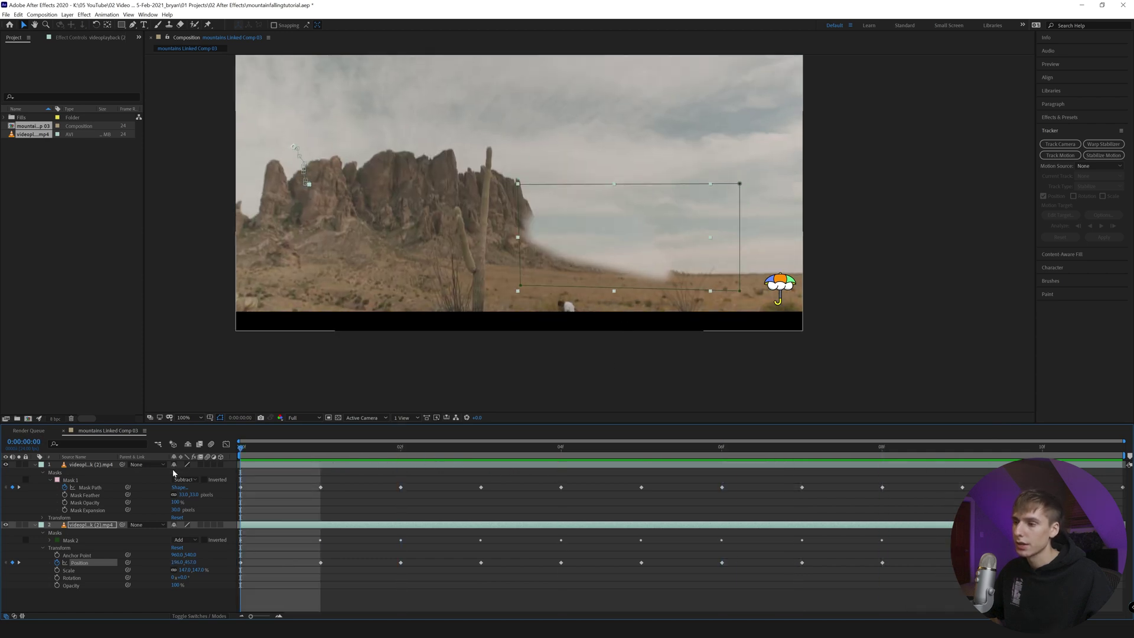
Duplicate the cut-out footage layer and delete the mask from the top copy to restore the full image.
left_click(34, 525)
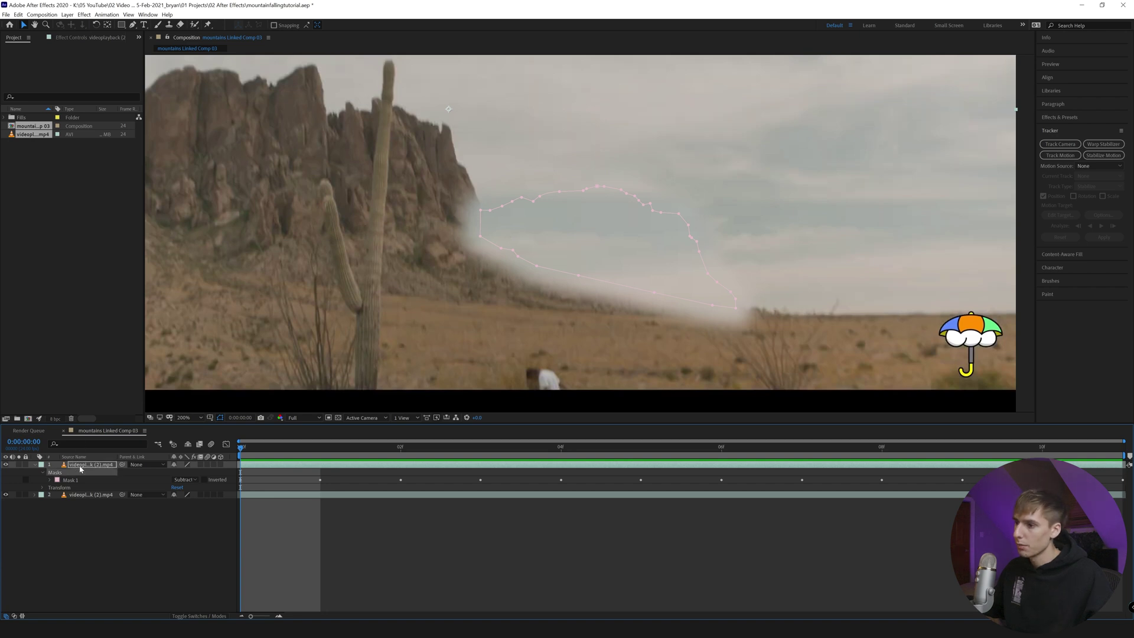
key("ctrl+d")
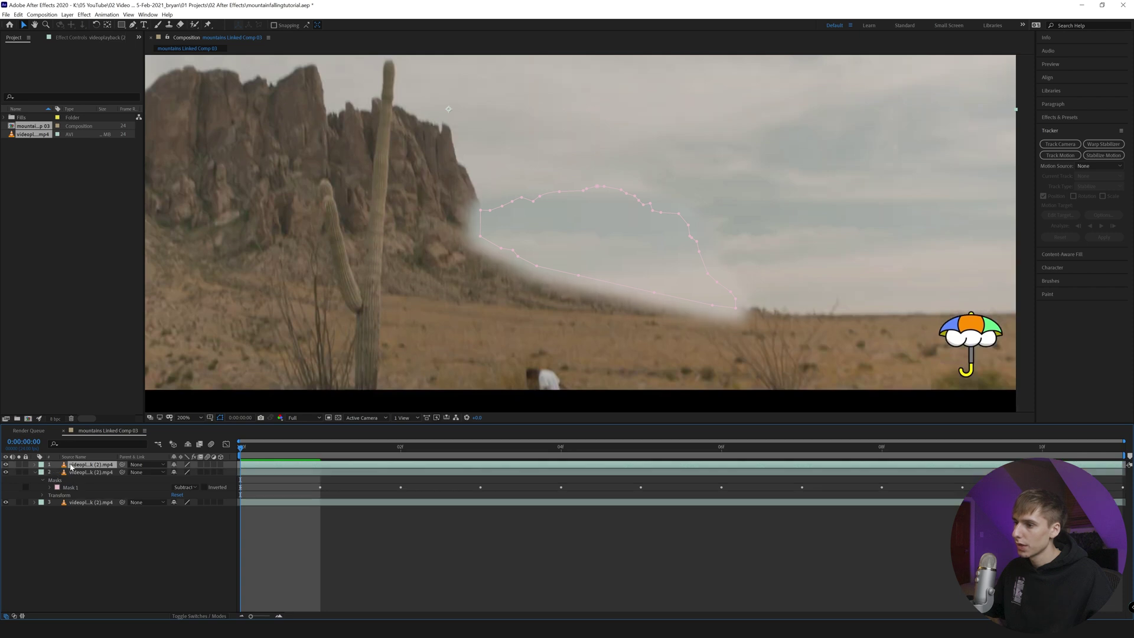
left_click(36, 464)
left_click(53, 472)
key("Delete")
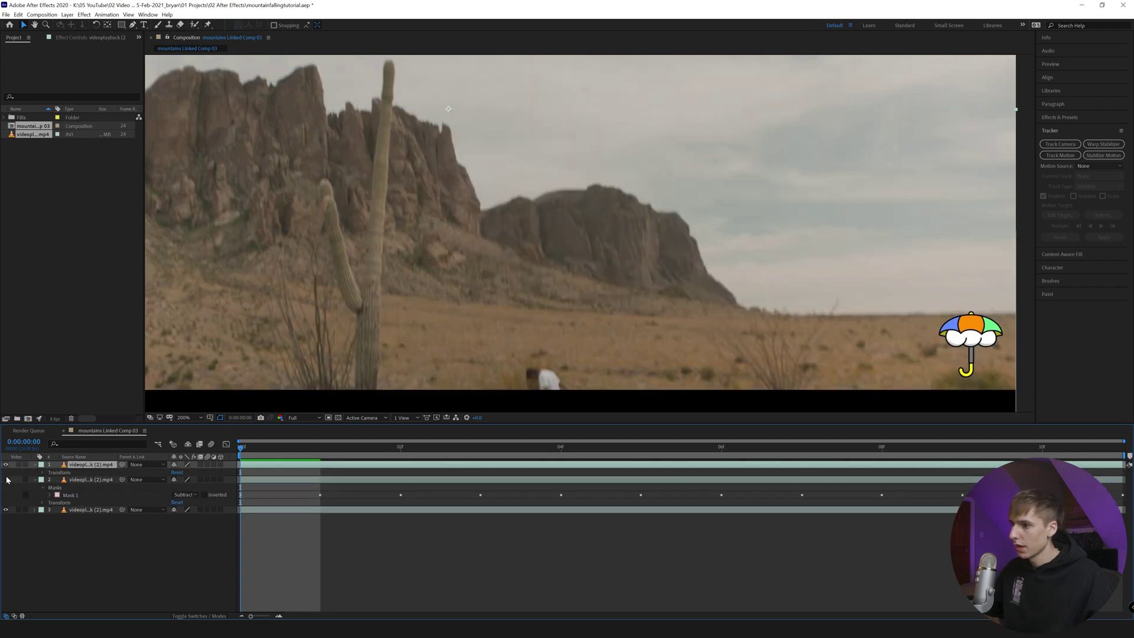
Trace a Pen tool mask on the top footage layer down the large mountain's right edge and along the foreground slope to the horizon.
scroll(607, 278, "down", 3)
scroll(615, 275, "up", 3)
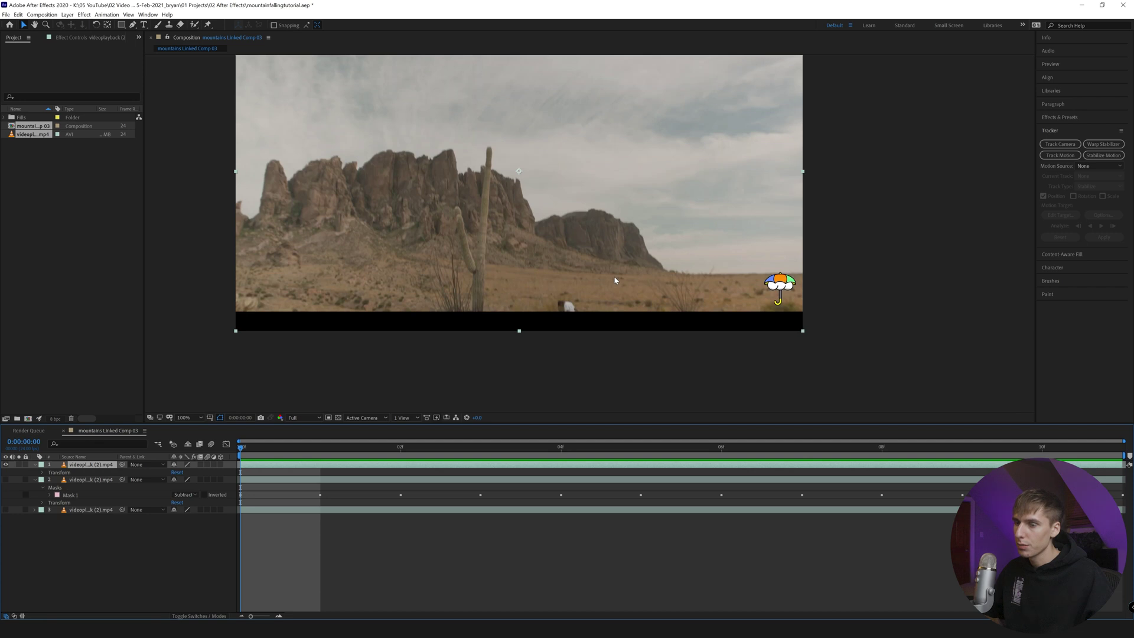
left_click(131, 24)
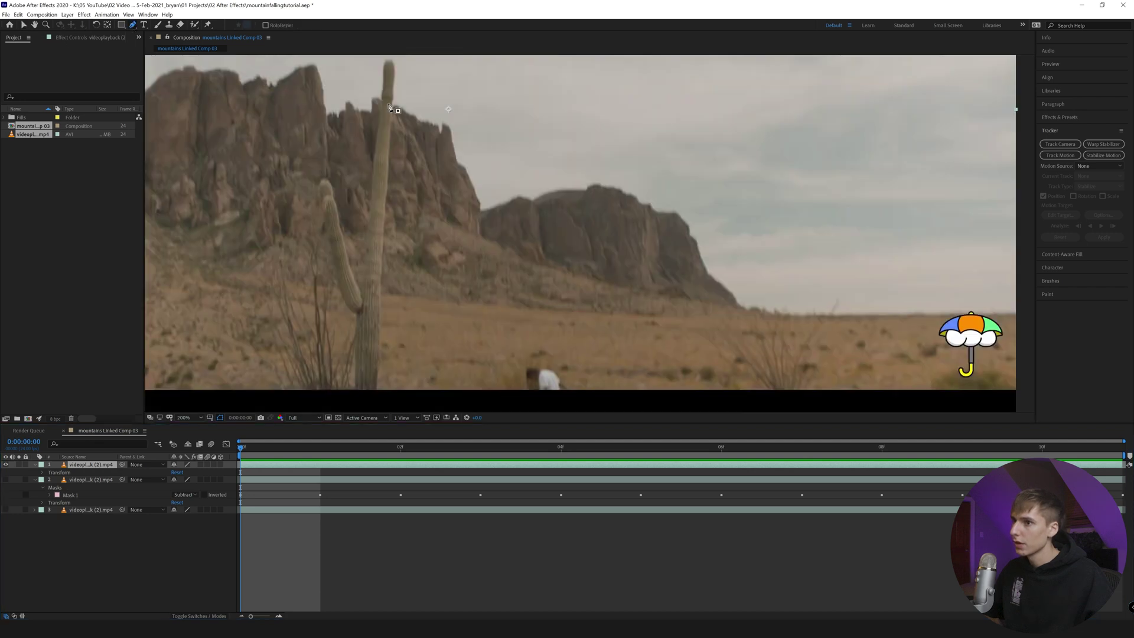
left_click(449, 127)
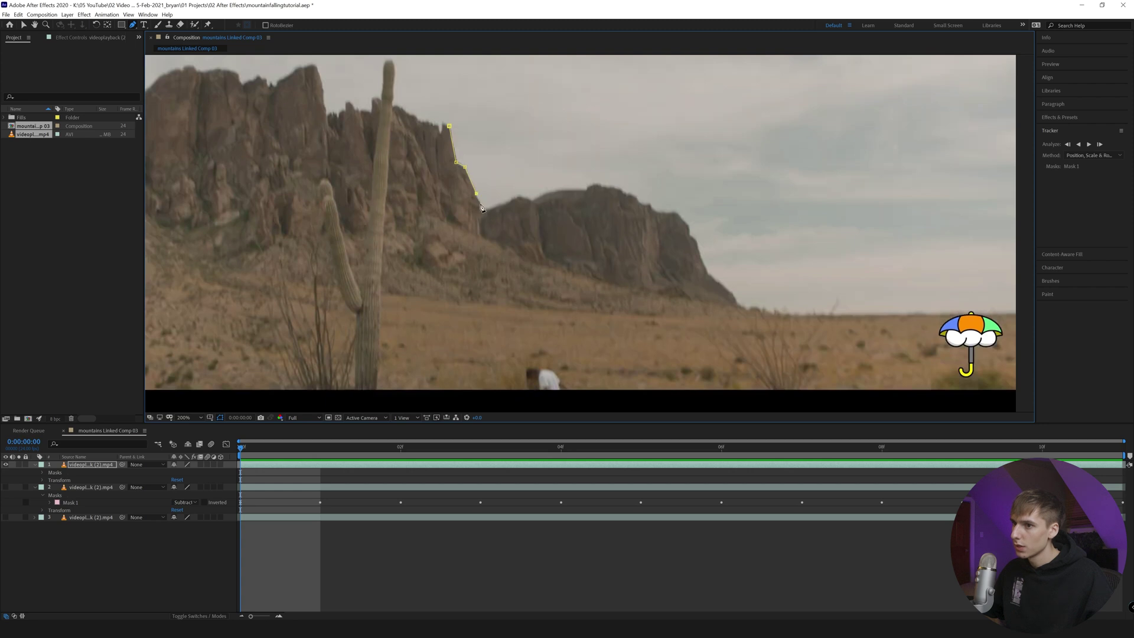
left_click(480, 229)
left_click(482, 237)
left_click(502, 243)
left_click(525, 264)
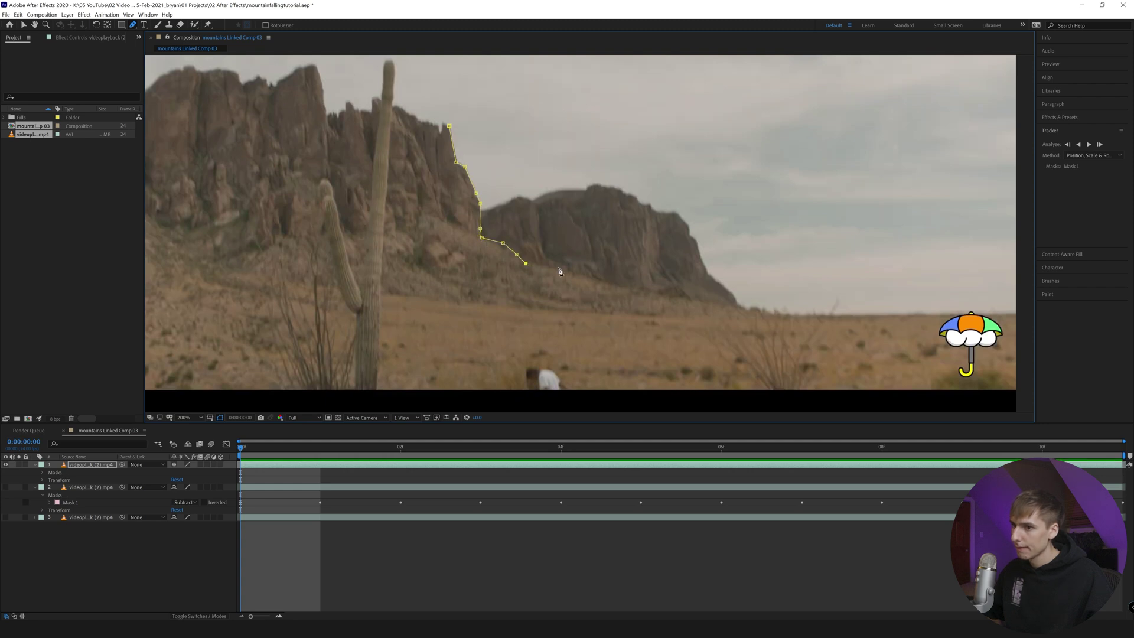
left_click(563, 271)
left_click(608, 283)
left_click(724, 305)
left_click(770, 311)
left_click(863, 314)
left_click(989, 314)
Close the mask beyond the frame's lower and left edges and above the large mountain, keeping the foreground and that mountain.
scroll(812, 326, "down", 7)
left_click(183, 417)
left_click(912, 348)
left_click(925, 402)
left_click(248, 398)
left_click(590, 243)
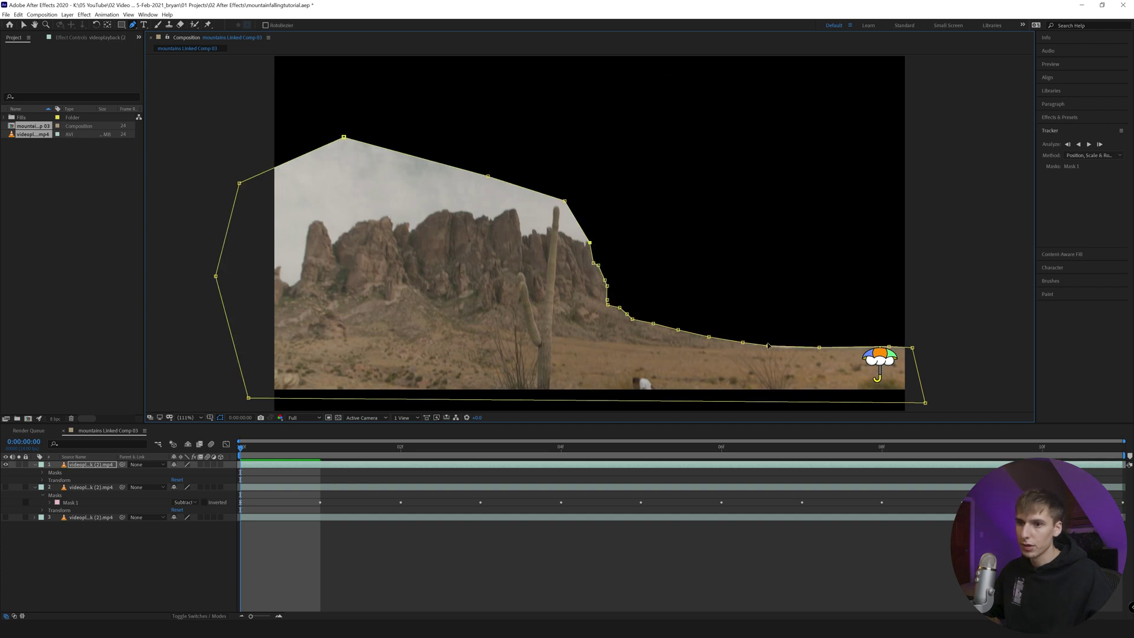
Track the foreground mask forward frame by frame, set its mode to None, and adjust its horizon point at frame 4.
left_click(1100, 144)
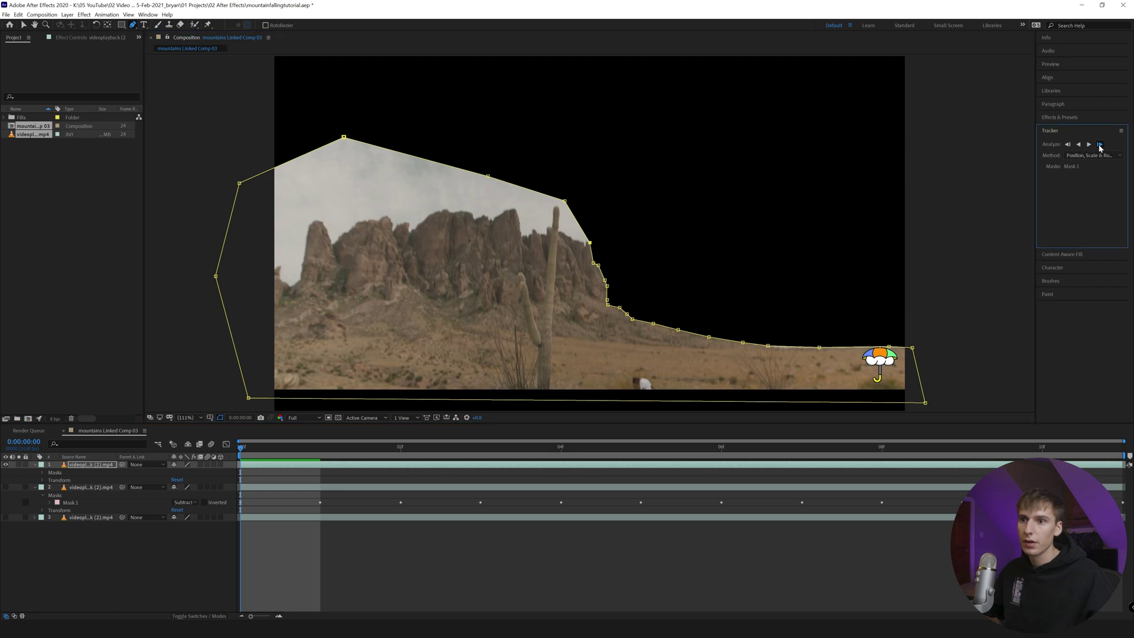
left_click(1099, 144)
left_click(1100, 144)
left_click(42, 472)
left_click(181, 479)
left_click(188, 489)
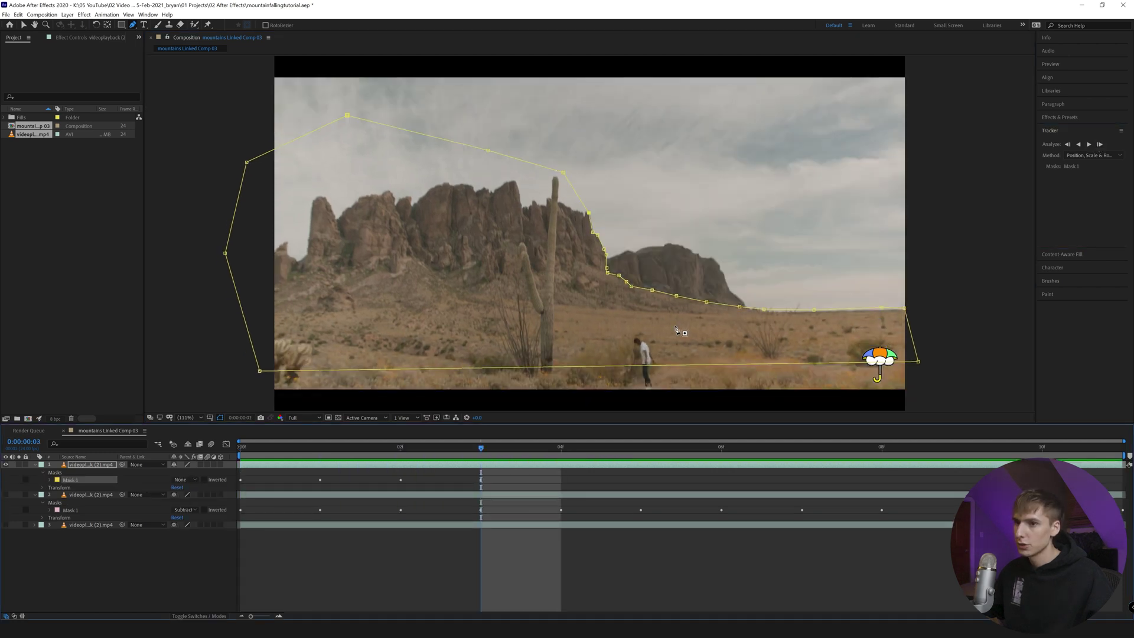
left_click(1099, 144)
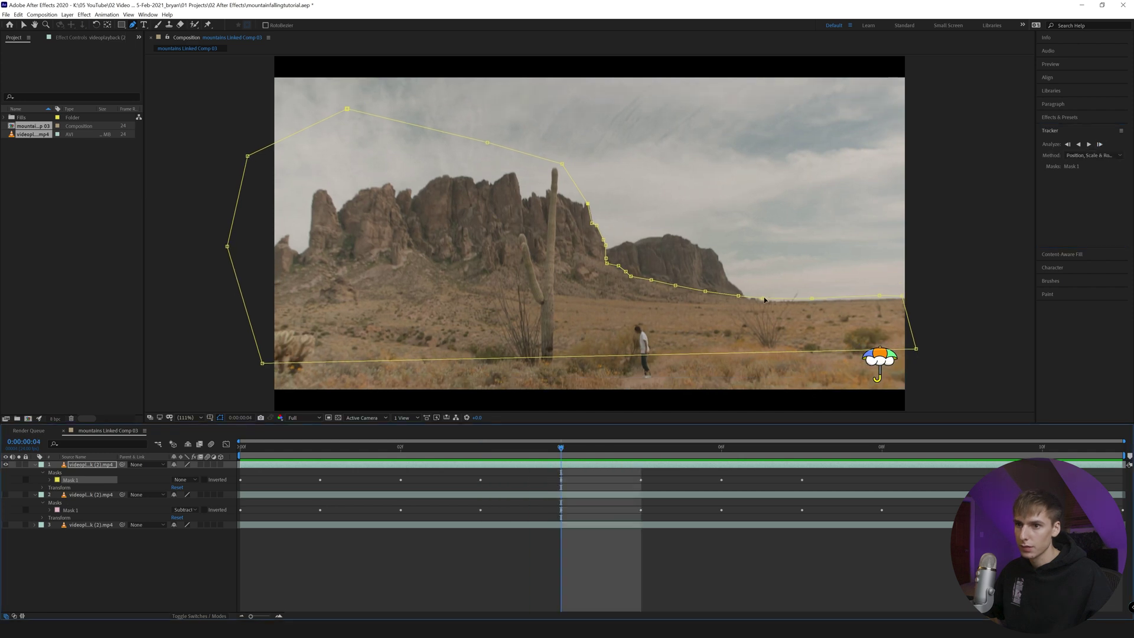
left_click_drag(762, 298, 764, 301)
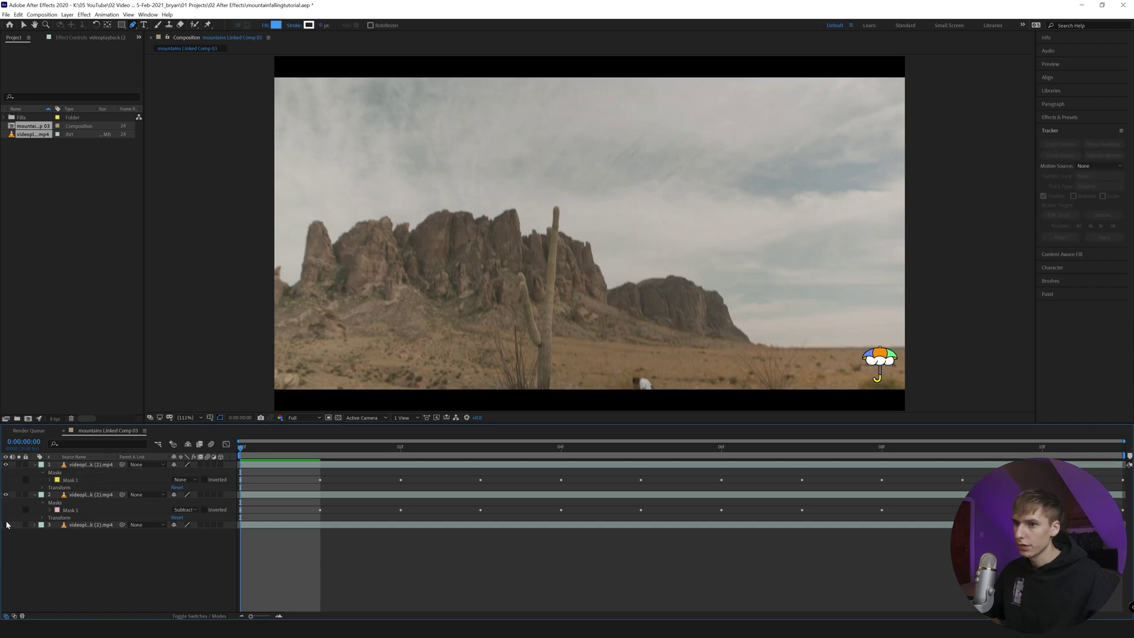
Set the foreground mask's mode to Add and its Mask Feather to 13 pixels.
left_click(184, 480)
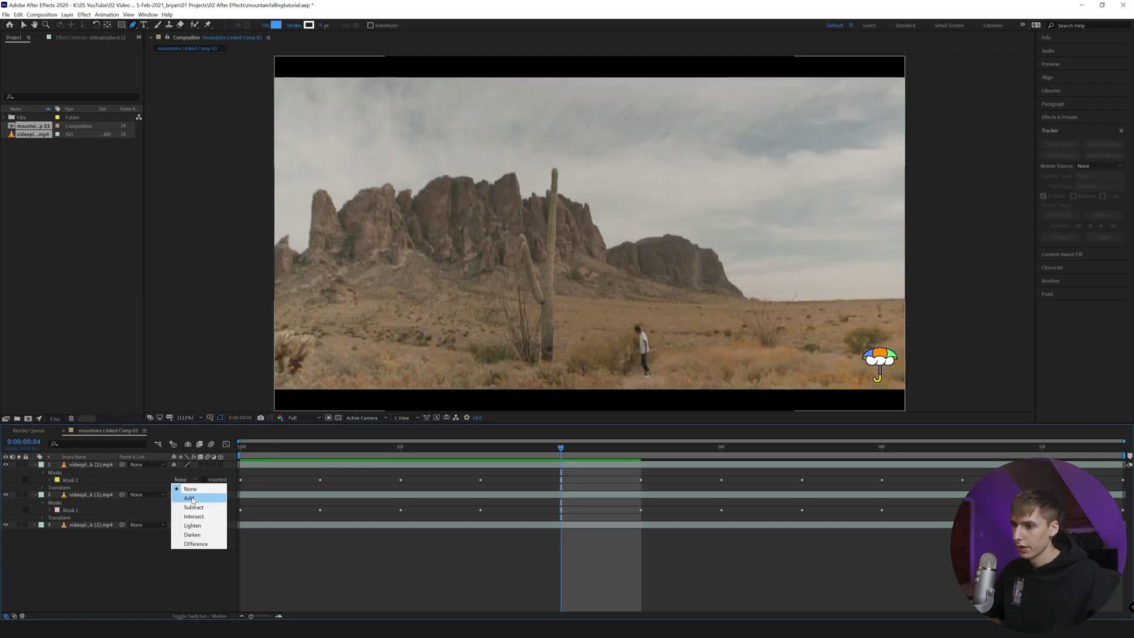
left_click(189, 498)
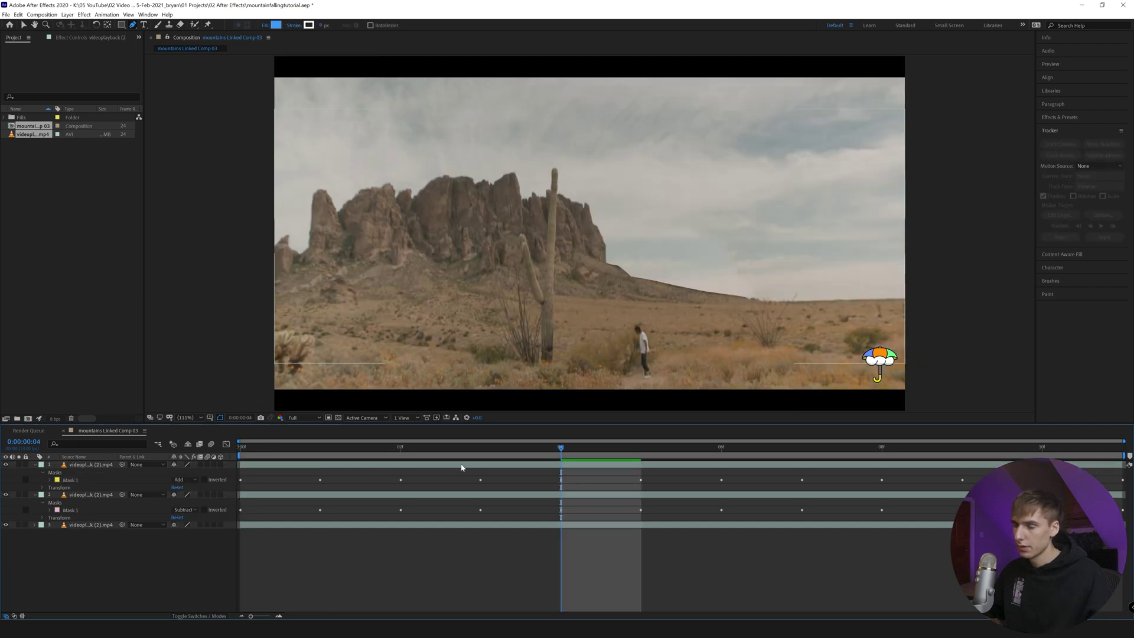
left_click_drag(450, 456, 817, 431)
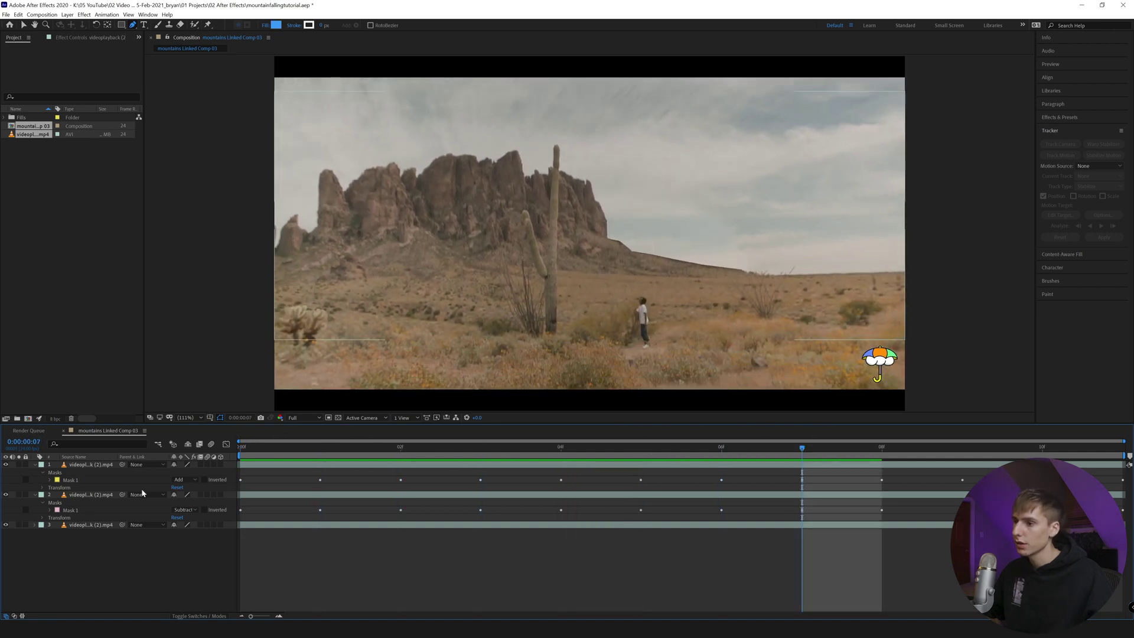
left_click(49, 480)
left_click_drag(190, 496, 196, 495)
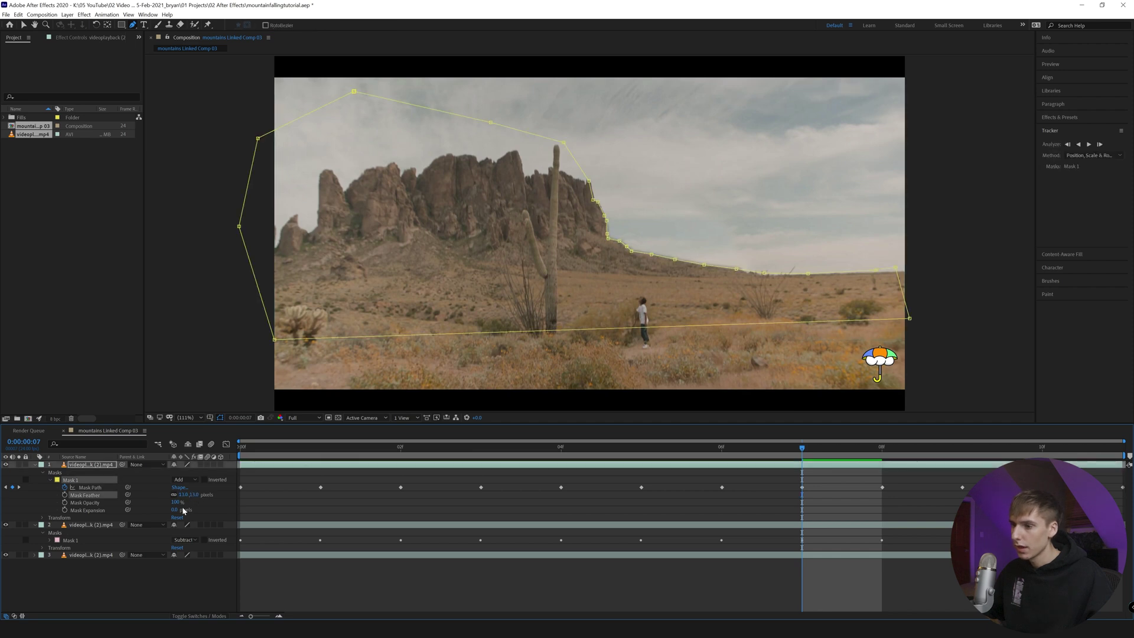
Play back and scrub the composition to inspect how the feathered foreground mask covers the edge of the sky patch.
left_click(519, 482)
key("space")
key("space")
left_click_drag(289, 449, 594, 458)
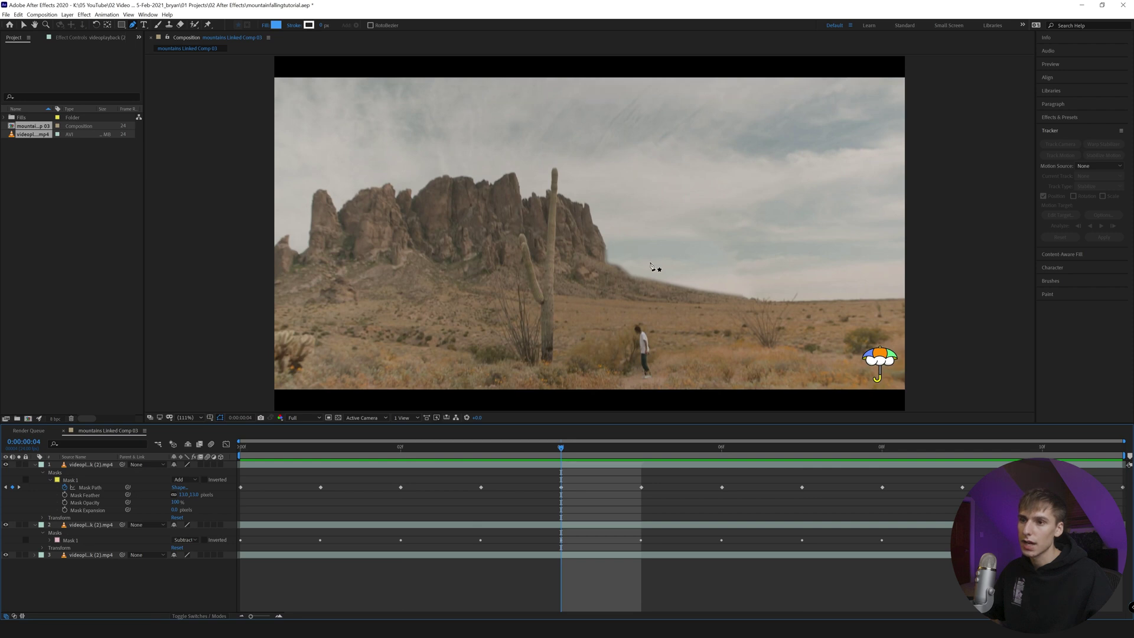
left_click_drag(332, 452, 507, 439)
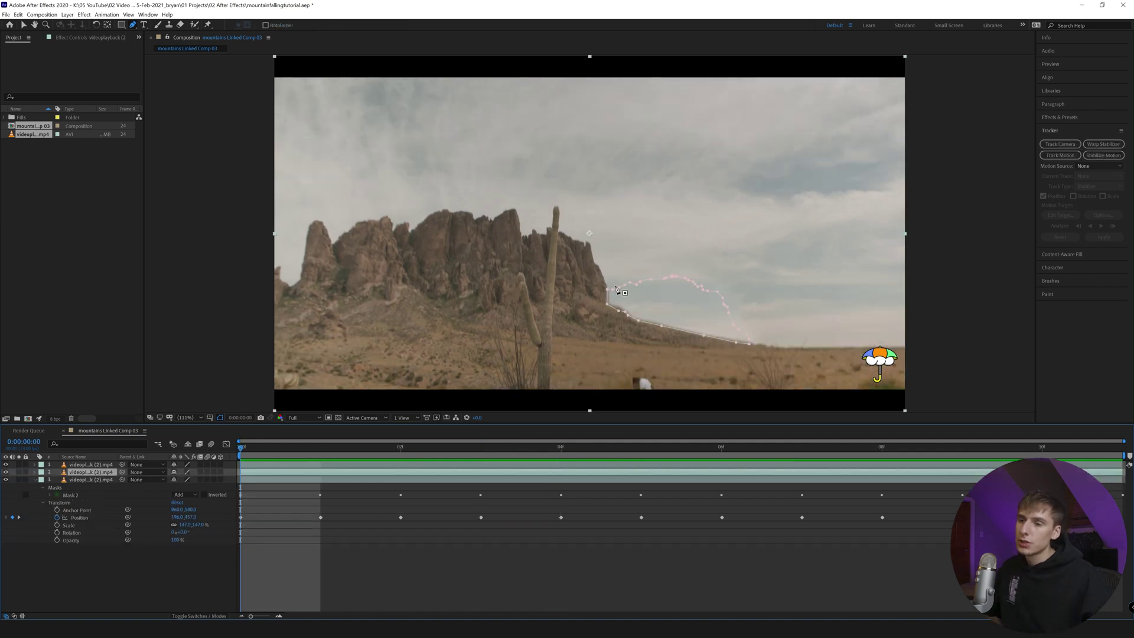
left_click(94, 465)
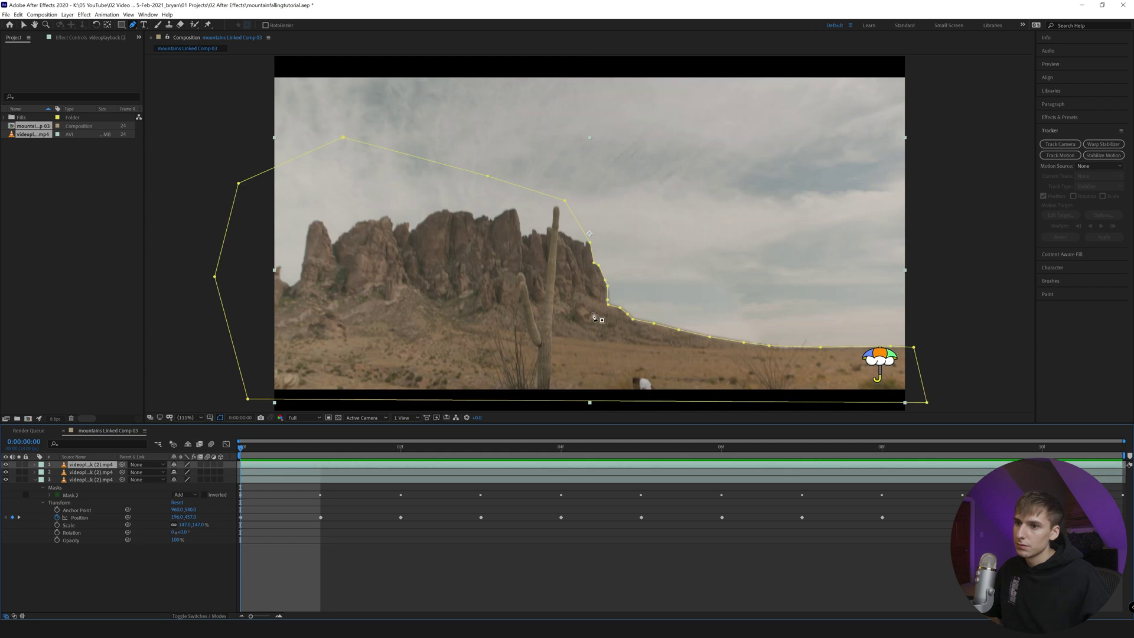
left_click(282, 472)
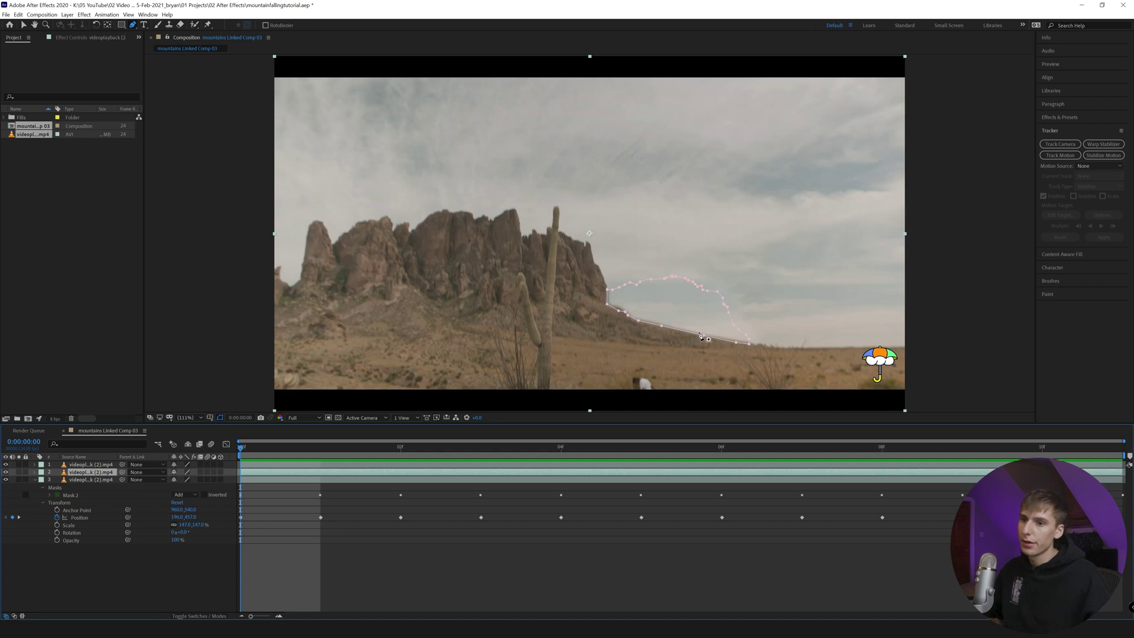
Duplicate the masked foreground layer, delete the mask from the top copy, and hide the layers beneath it.
left_click(89, 465)
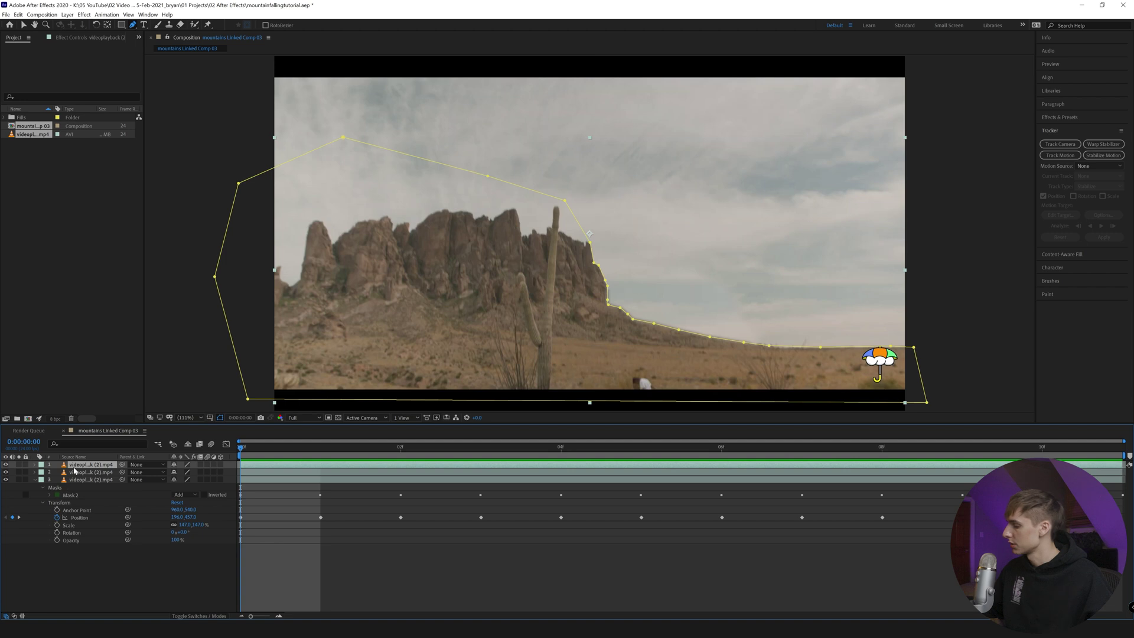
key("ctrl+d")
left_click(34, 465)
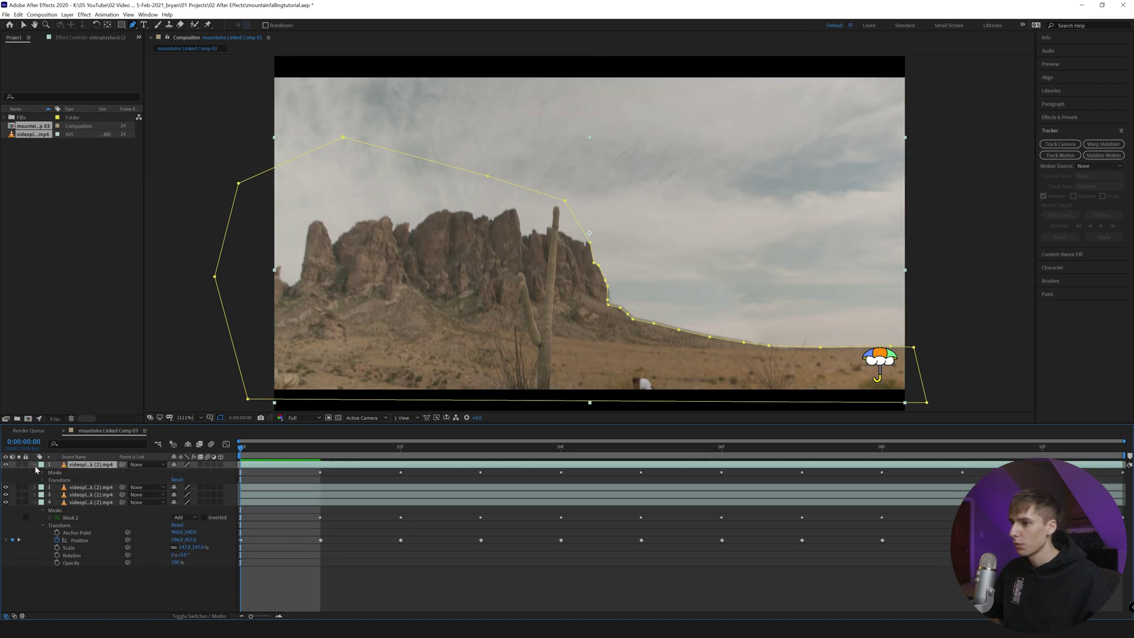
key("Delete")
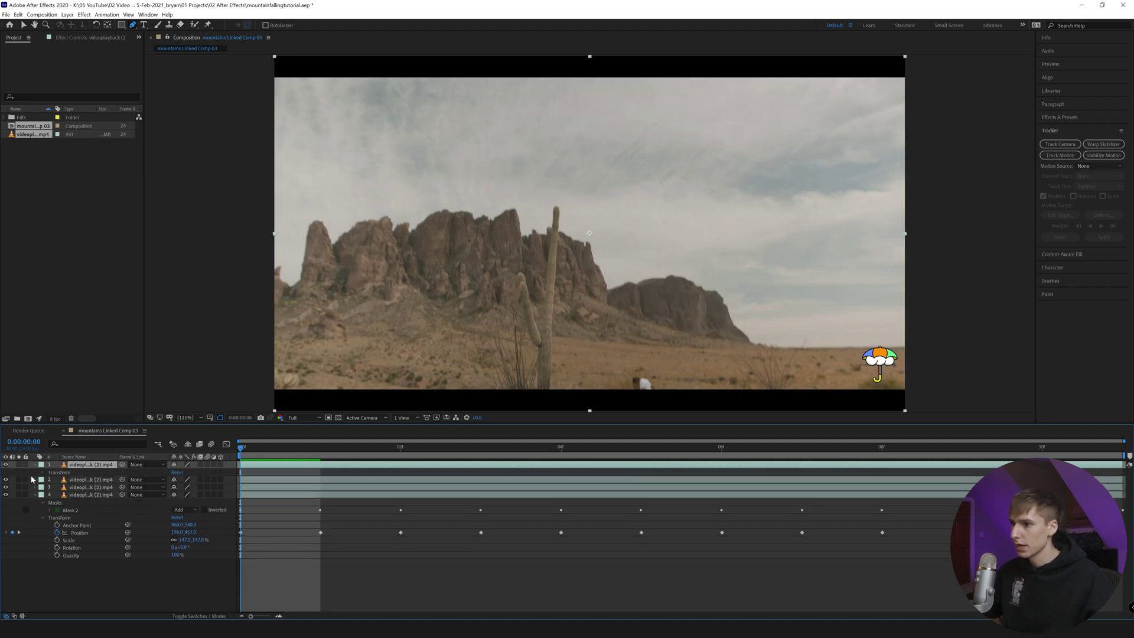
left_click(43, 473)
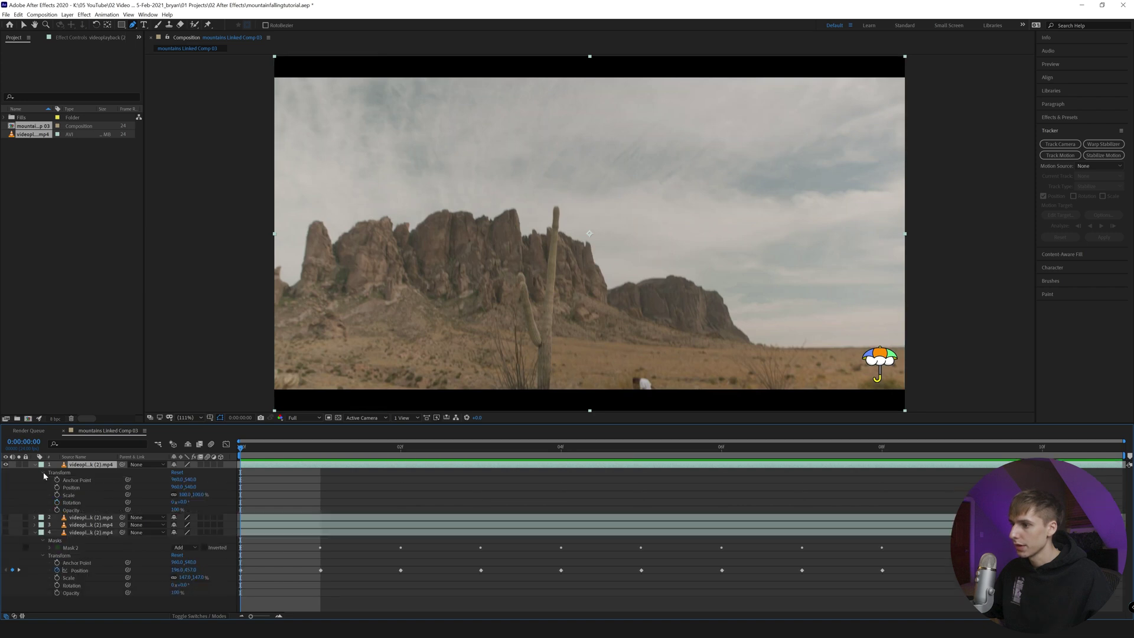
left_click(43, 473)
Trace a Pen tool mask on the top copy along the small distant mountain's ridge down to its right foot.
scroll(762, 352, "up", 5)
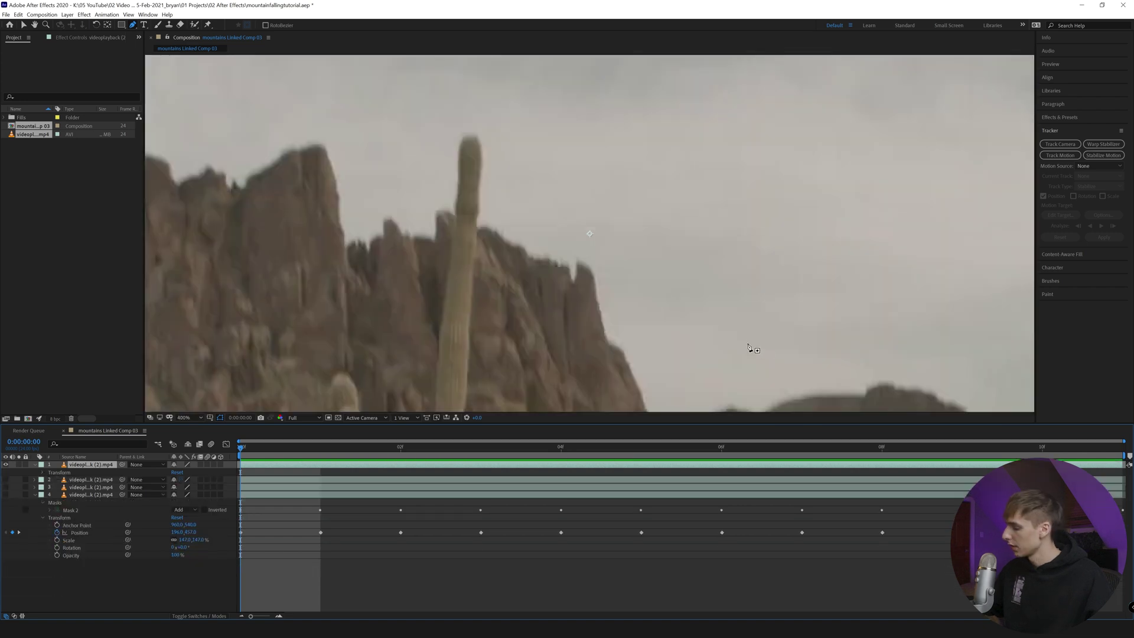
left_click_drag(775, 347, 509, 67)
key("g")
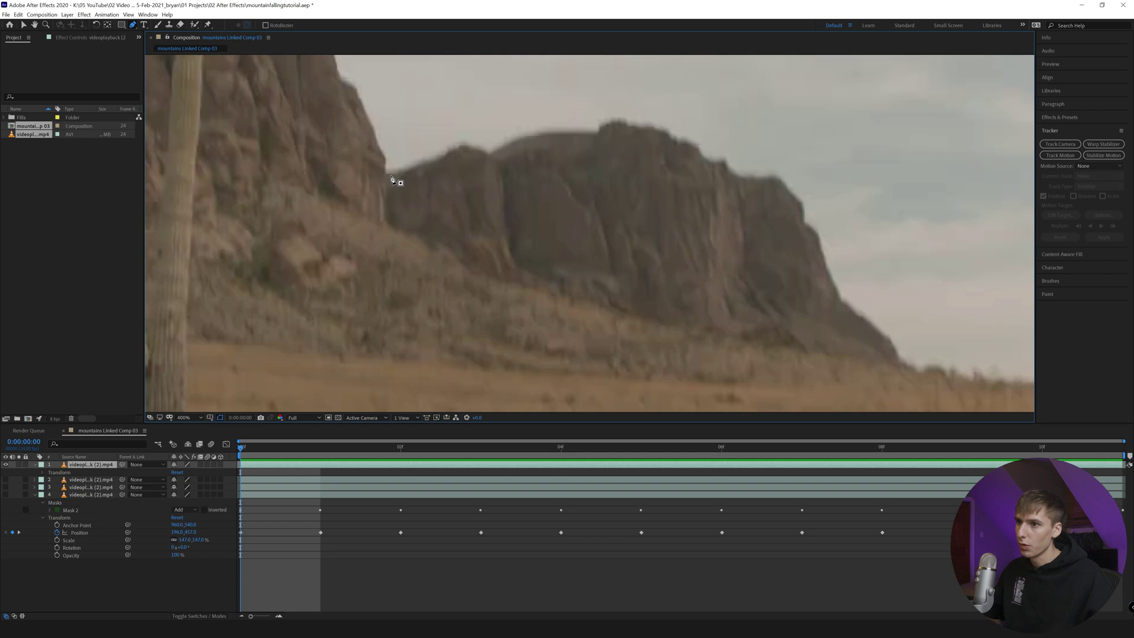
left_click(404, 173)
left_click(442, 161)
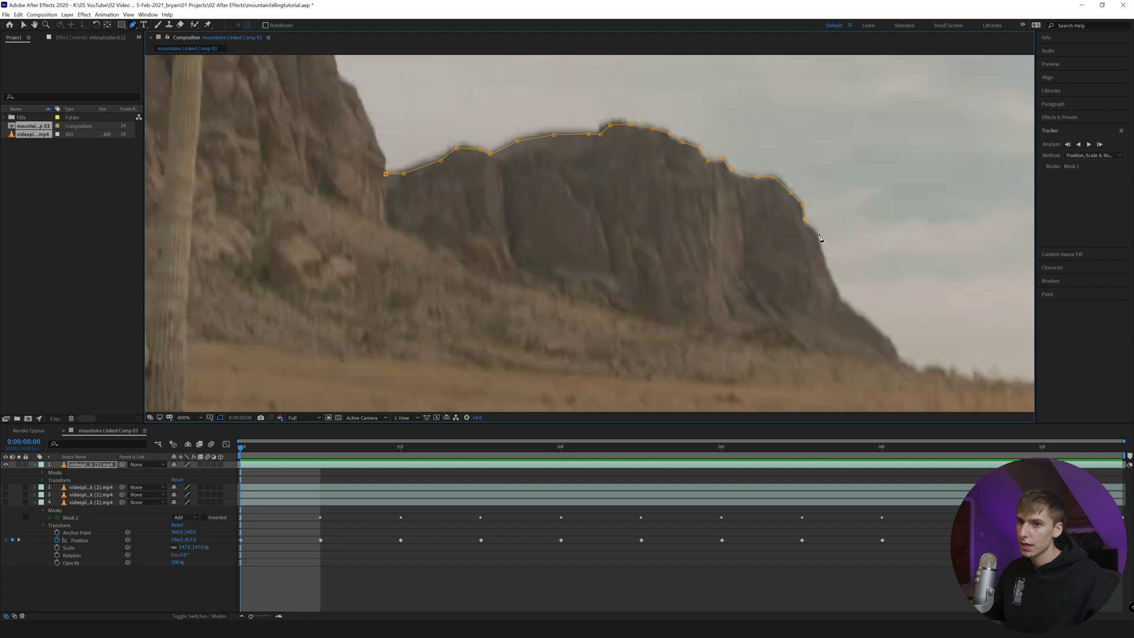
left_click(834, 282)
left_click(844, 304)
left_click(872, 325)
left_click(892, 345)
left_click(903, 368)
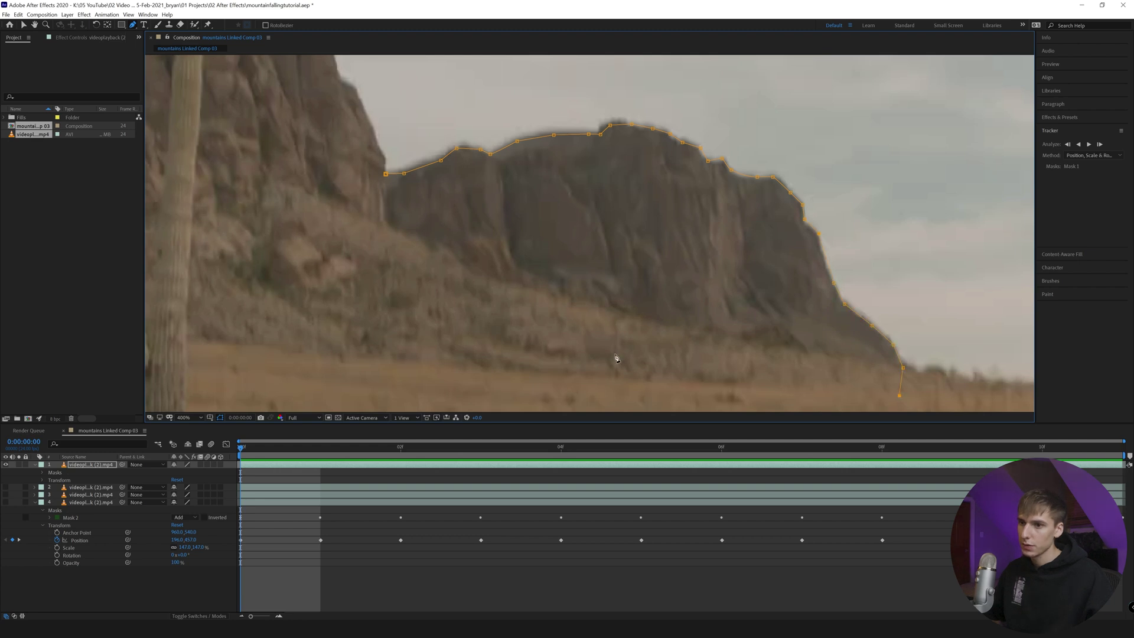
Close the small mountain's mask along the slope below it, back to the starting point beside the large mountain.
left_click(507, 316)
left_click(482, 303)
left_click(404, 277)
left_click(386, 174)
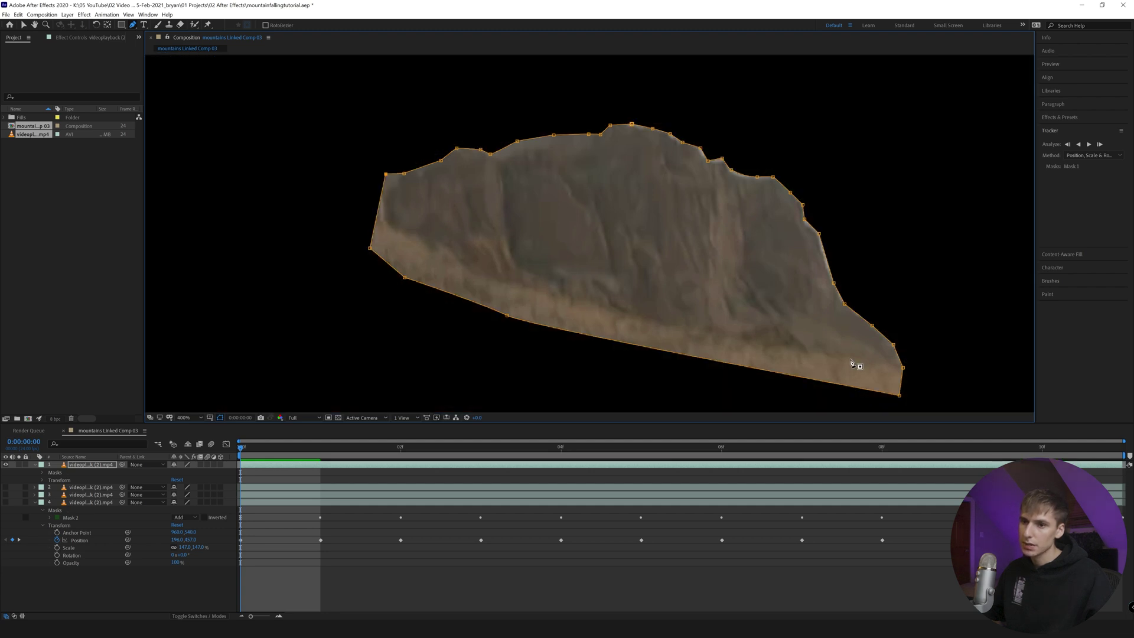
Track the small mountain's mask forward to frame 2 and set its mode to None.
key("comma")
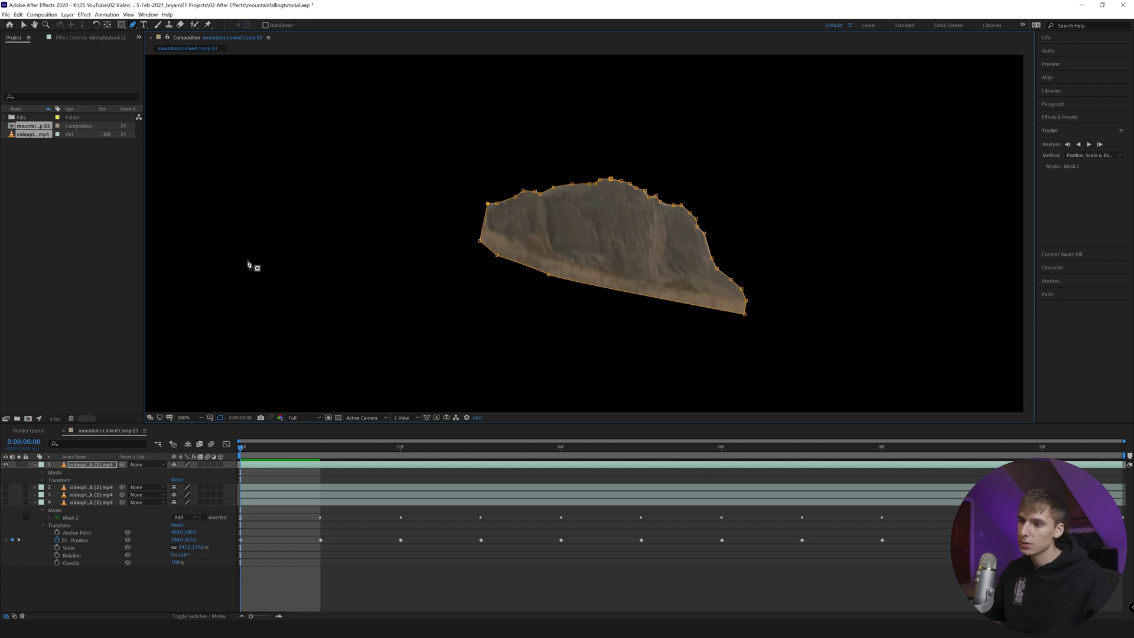
left_click(44, 472)
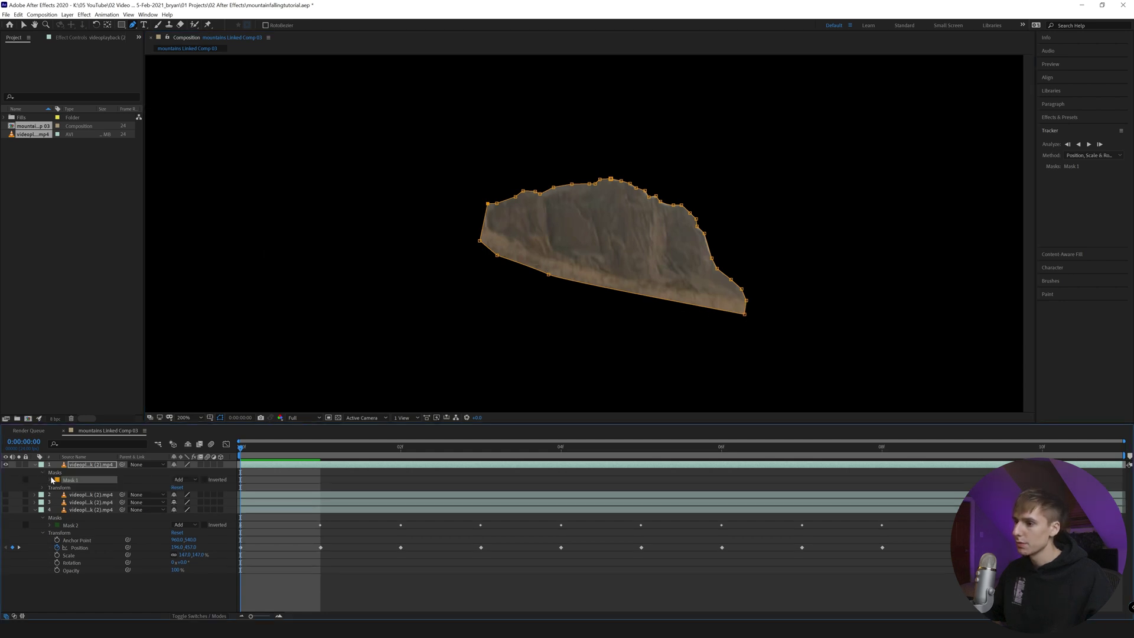
left_click(50, 480)
left_click(1100, 144)
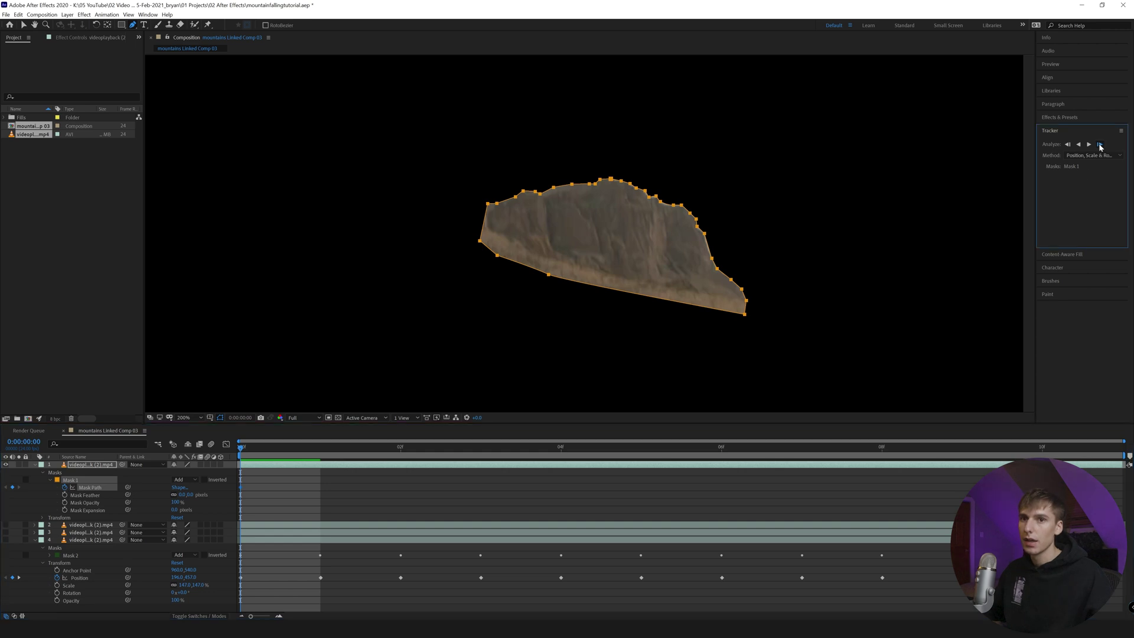
left_click(1099, 144)
left_click(189, 480)
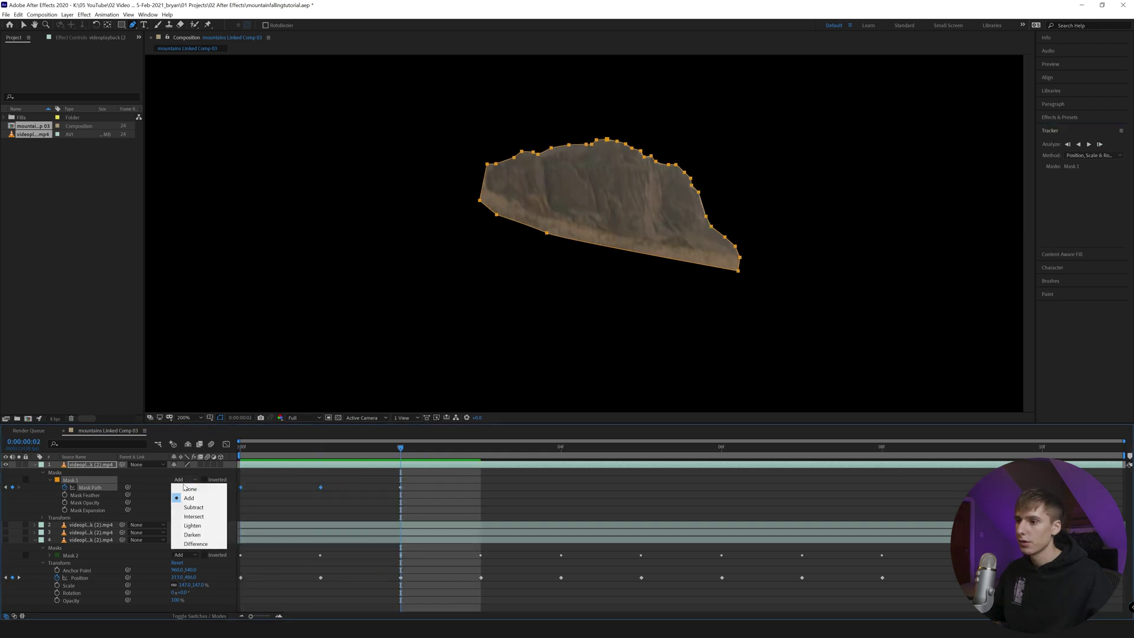
left_click(191, 486)
Track the small mountain's mask forward one frame at a time through the remaining frames and return to the first frame.
left_click(1101, 146)
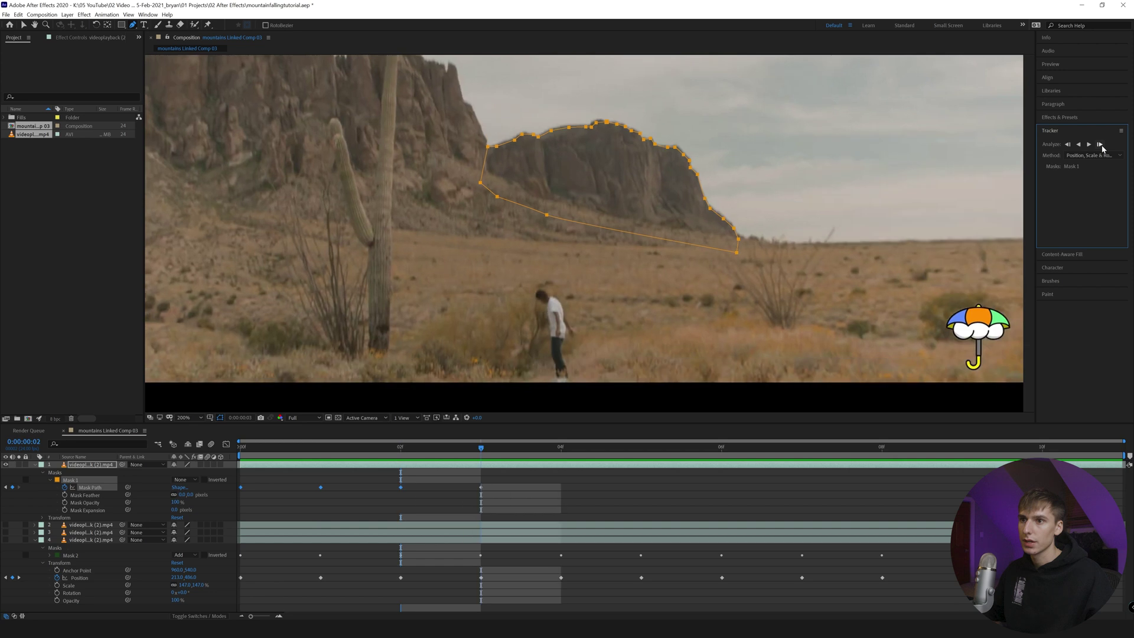
left_click(1102, 146)
left_click(1102, 146)
left_click(1101, 146)
left_click(1101, 146)
left_click(1101, 146)
left_click(1102, 146)
left_click(1102, 146)
left_click(1102, 146)
left_click_drag(321, 449, 260, 461)
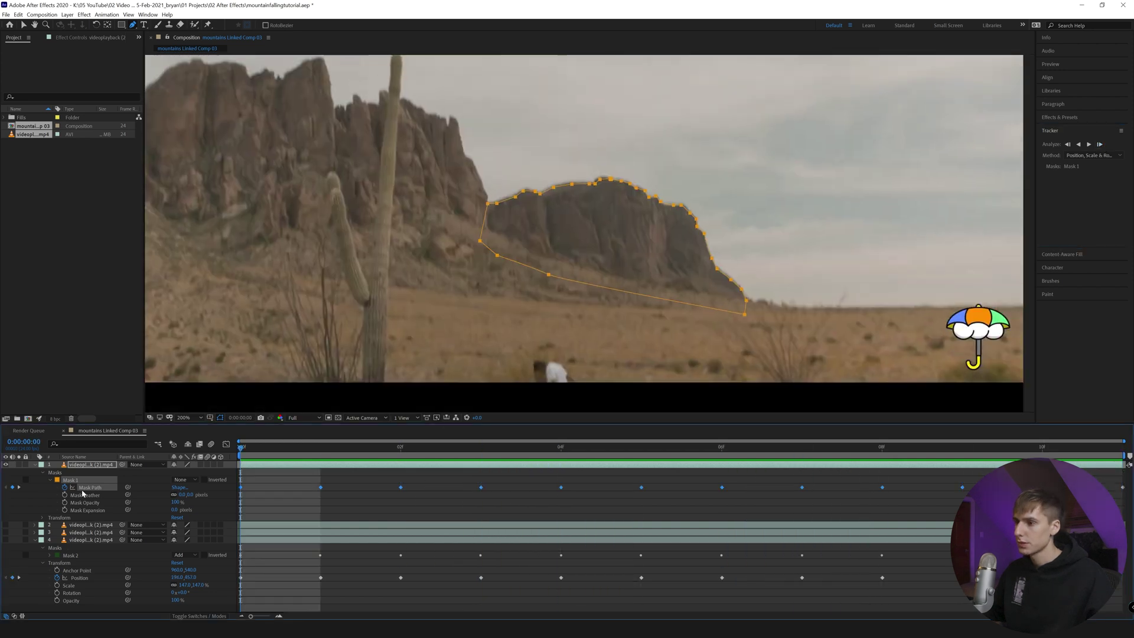
Show the small mountain layer's Transform properties and enable motion blur for the layer.
left_click(42, 472)
left_click(43, 480)
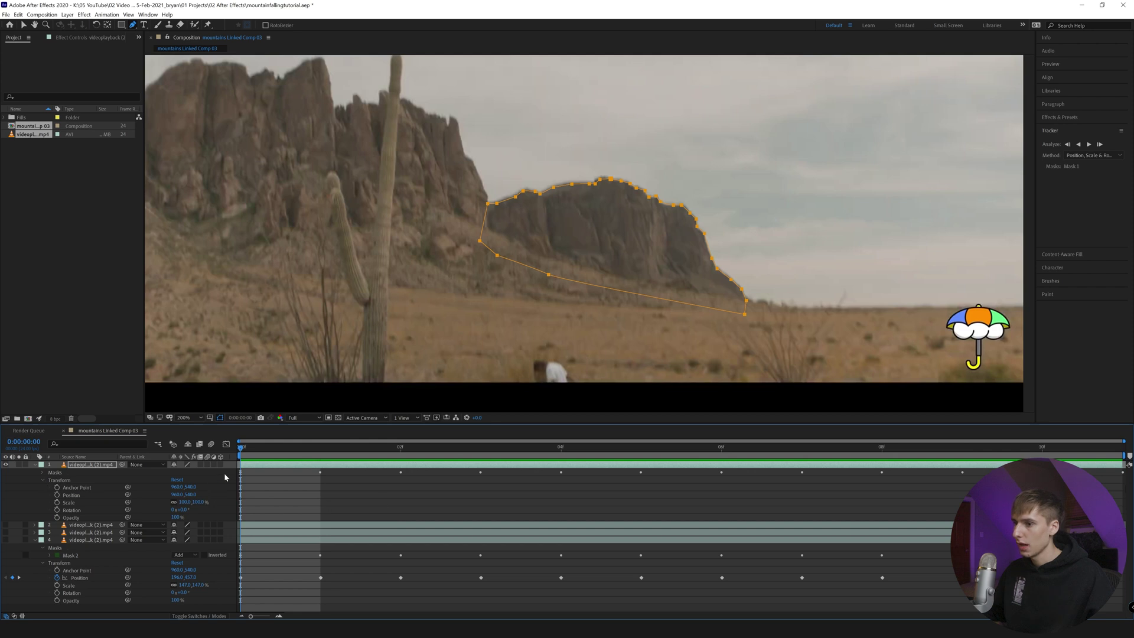
left_click(205, 464)
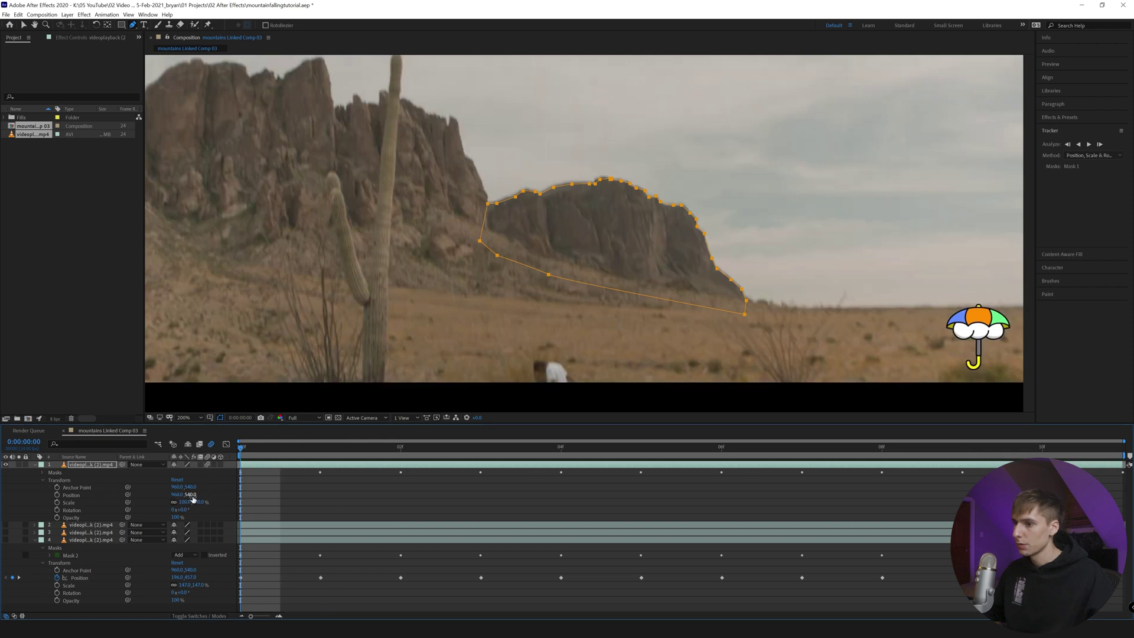
scroll(515, 343, "down", 2)
scroll(338, 394, "up", 1)
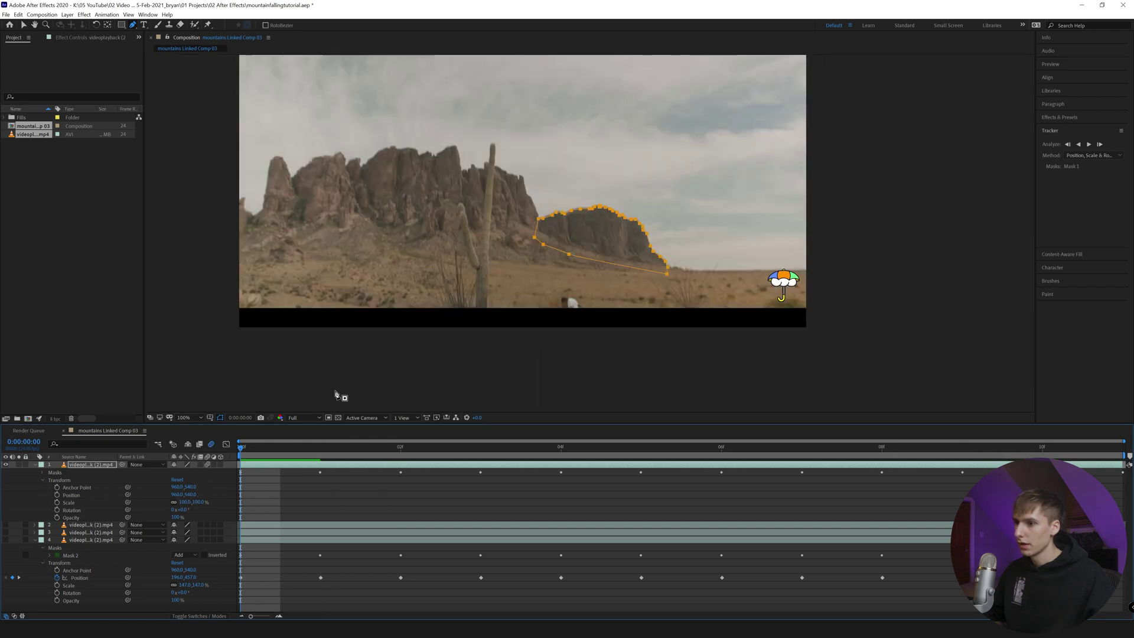
Set the small mountain mask's mode to Add and make the three layers beneath it visible.
left_click(43, 472)
left_click(183, 480)
left_click(176, 495)
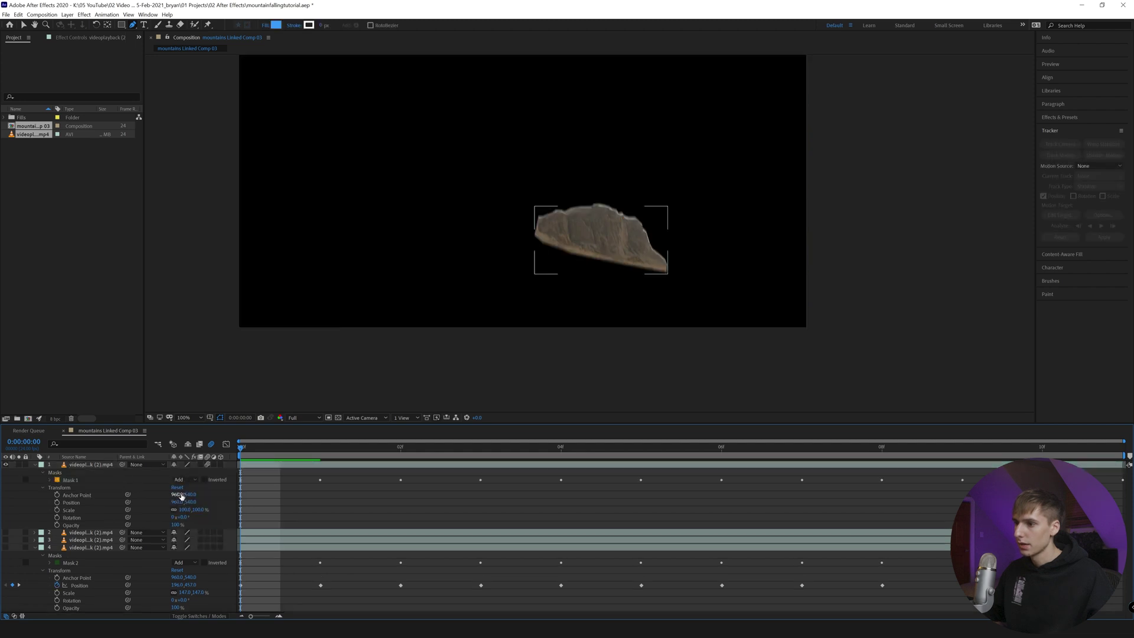
left_click(6, 532)
left_click_drag(6, 540, 6, 548)
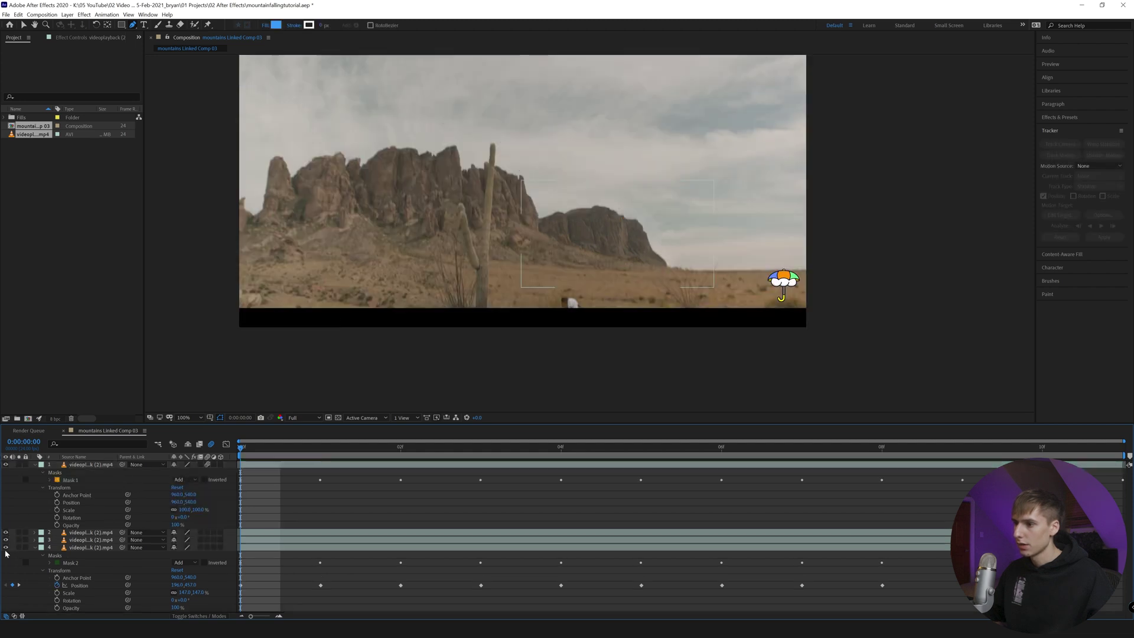
Keyframe the small mountain's Position high in the sky at frame 2, reset it at frame 6, and preview the fall.
left_click(35, 548)
left_click_drag(192, 502, 25, 501)
left_click_drag(241, 449, 409, 458)
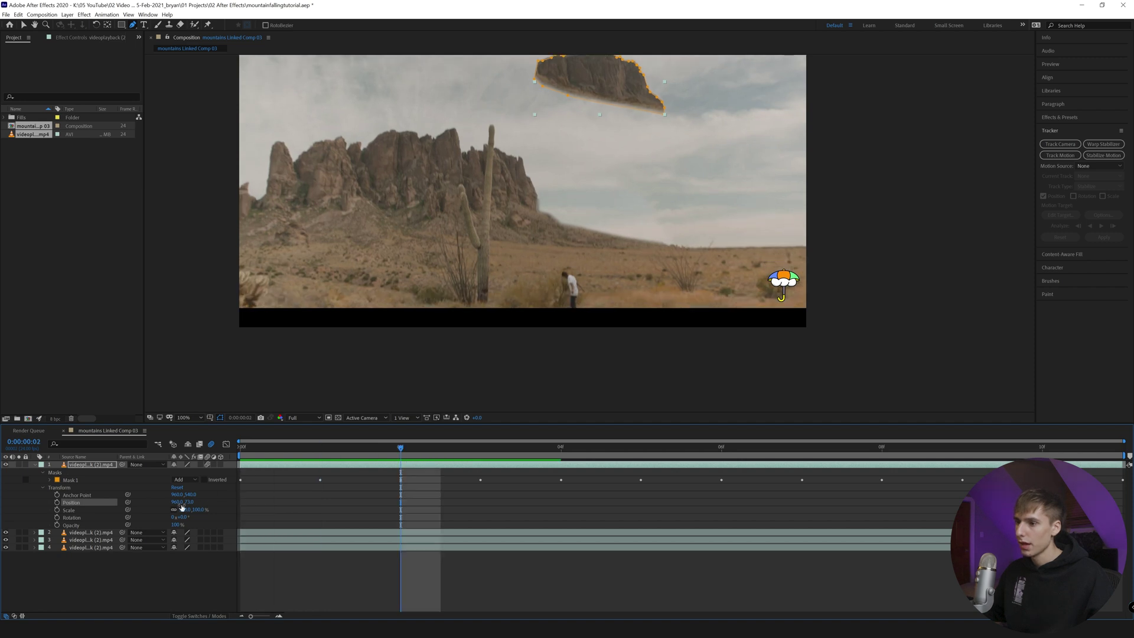
left_click_drag(401, 469, 722, 466)
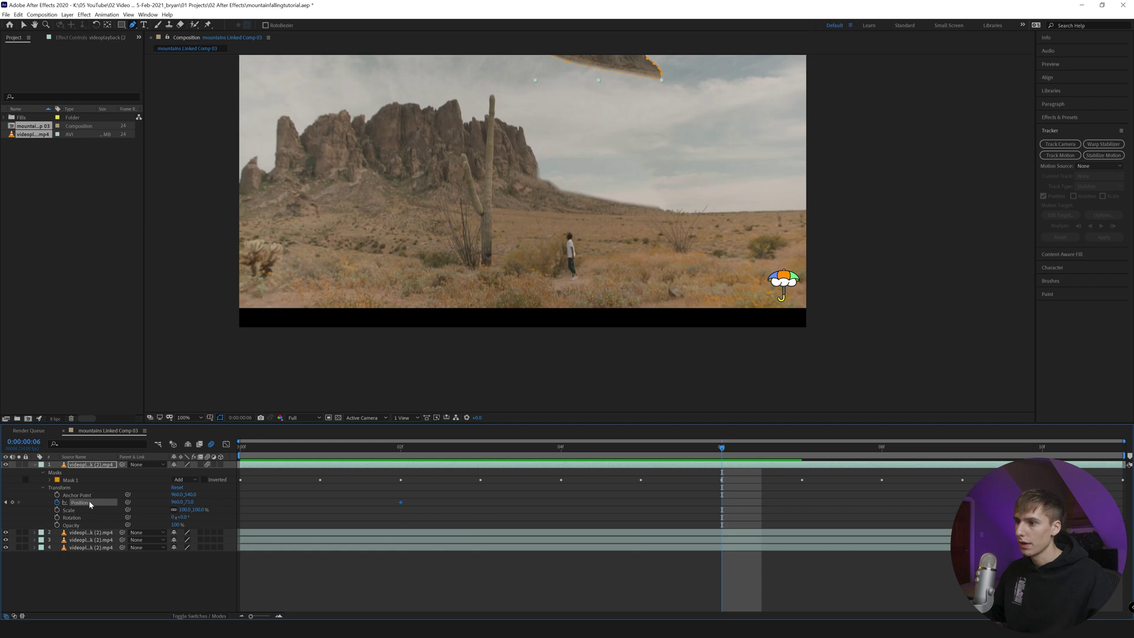
right_click(89, 502)
left_click(109, 451)
left_click_drag(407, 450, 609, 452)
key("space")
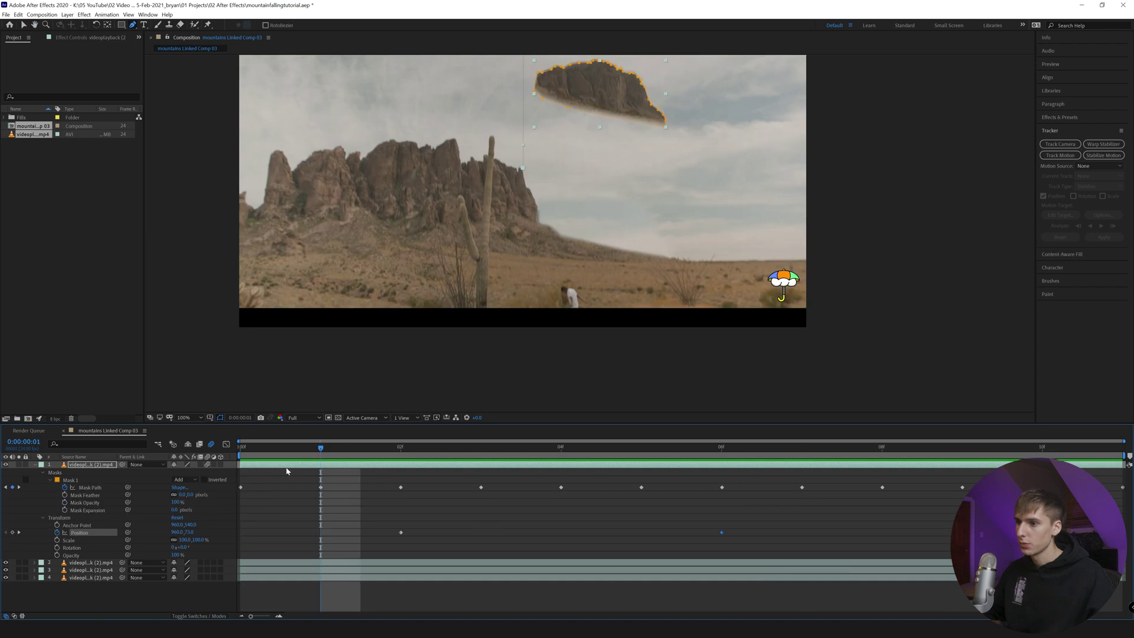
At the first frame, reshape the left end of the small mountain's mask along the rock edge and track it forward again.
left_click_drag(286, 472, 258, 457)
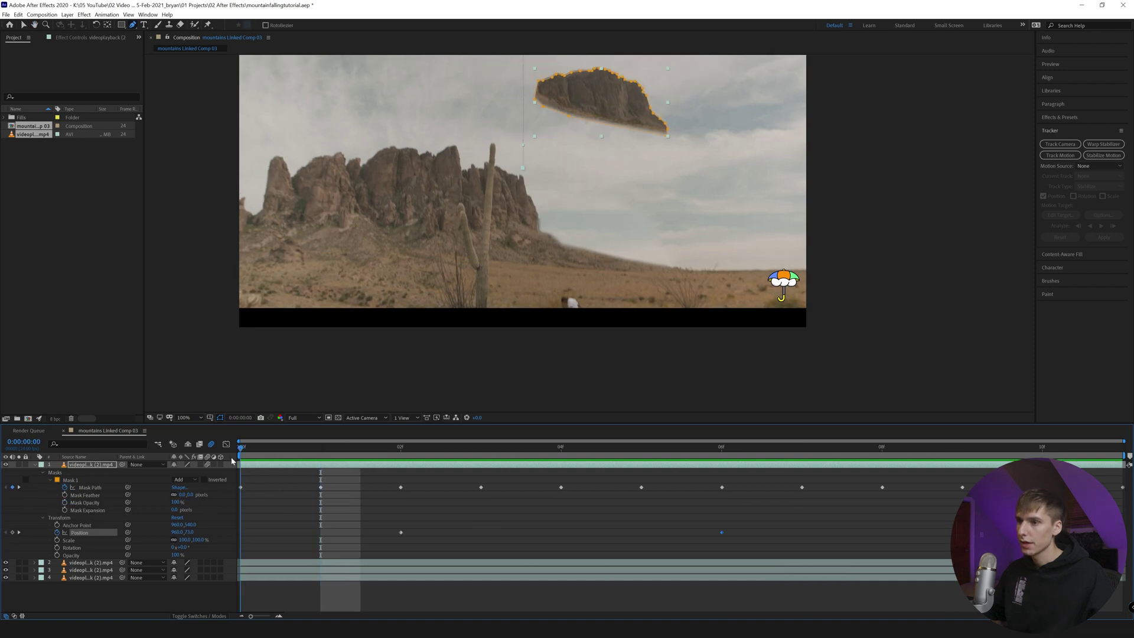
left_click(539, 88)
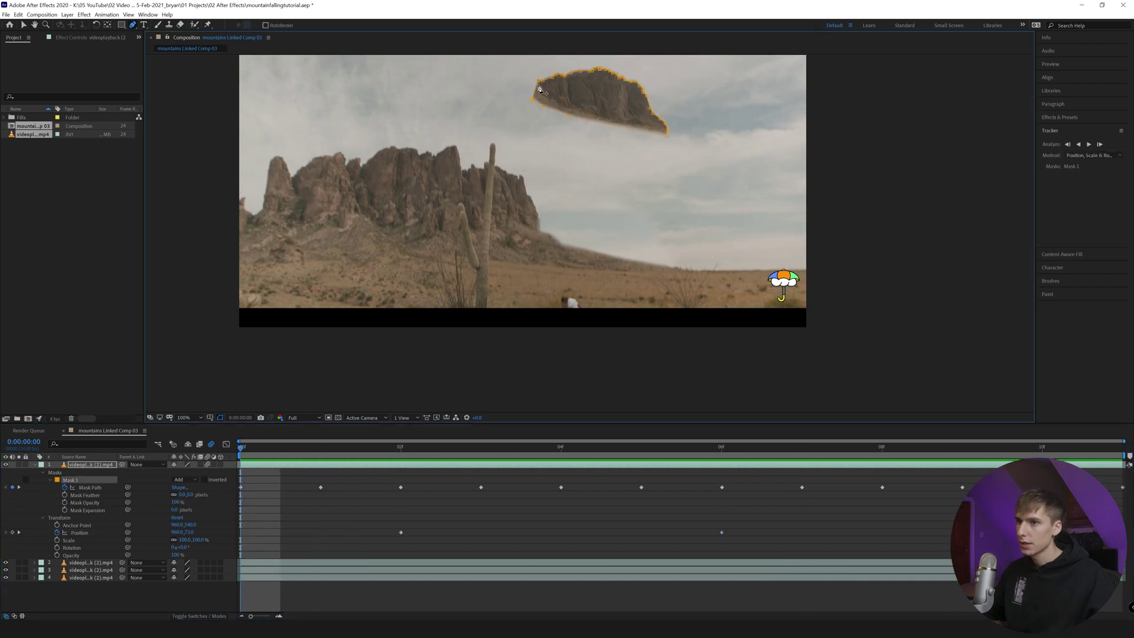
left_click_drag(537, 83, 533, 82)
left_click(1089, 144)
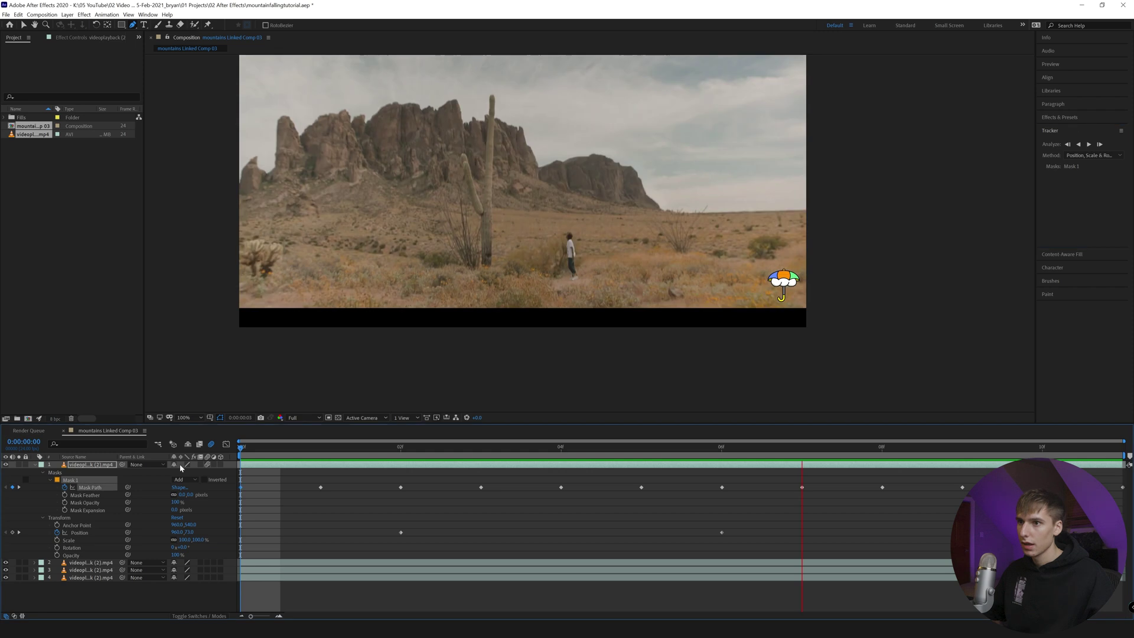
key("space")
scroll(541, 138, "up", 1)
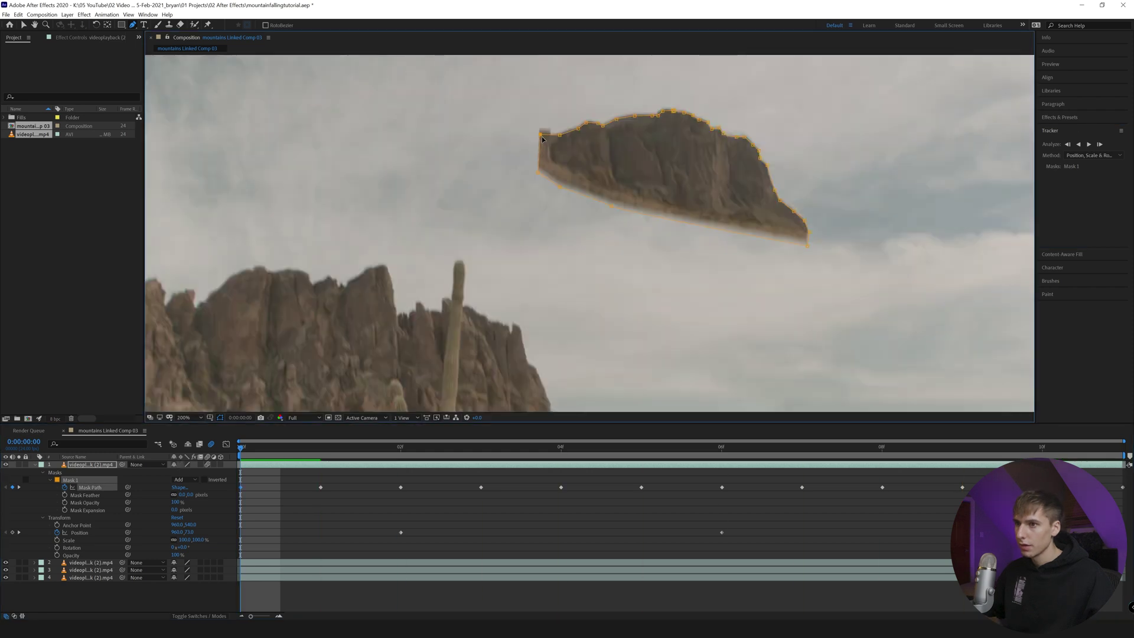
left_click_drag(517, 144, 548, 160)
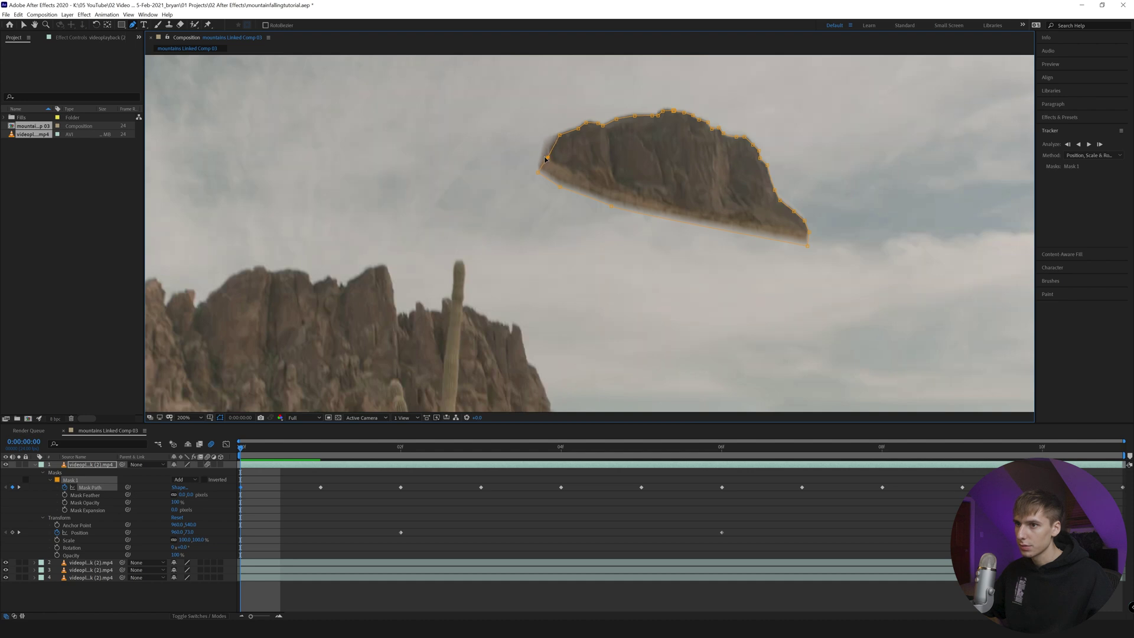
scroll(554, 138, "down", 1)
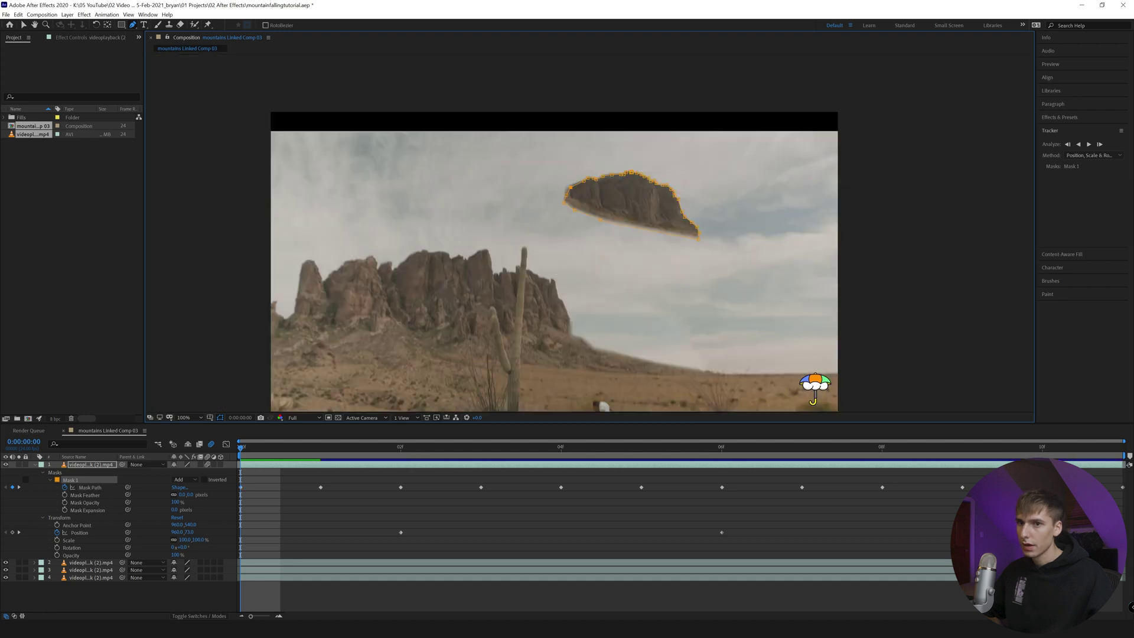
left_click(1089, 144)
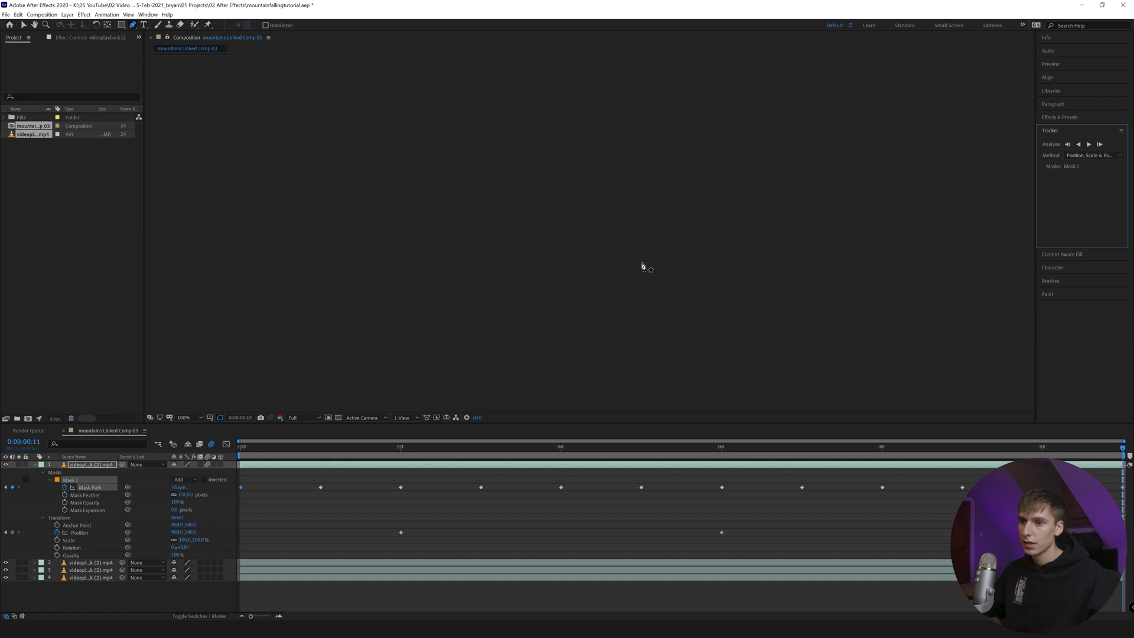
Preview the falling mountain with the whole composition fitted in the viewer.
key("space")
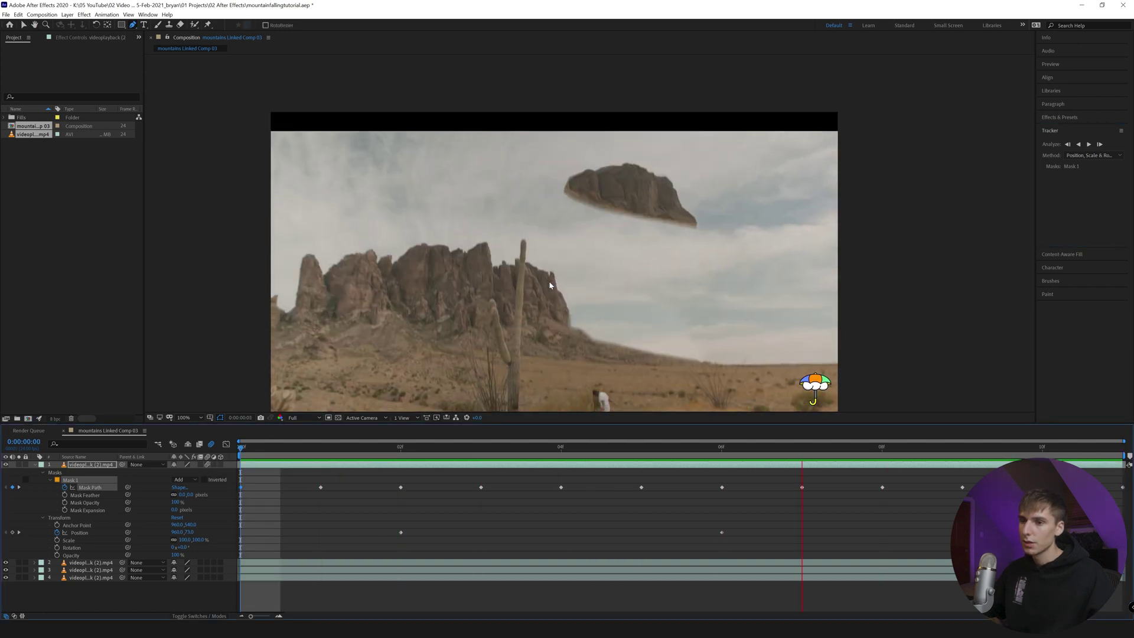
key("space")
key("comma")
left_click(189, 418)
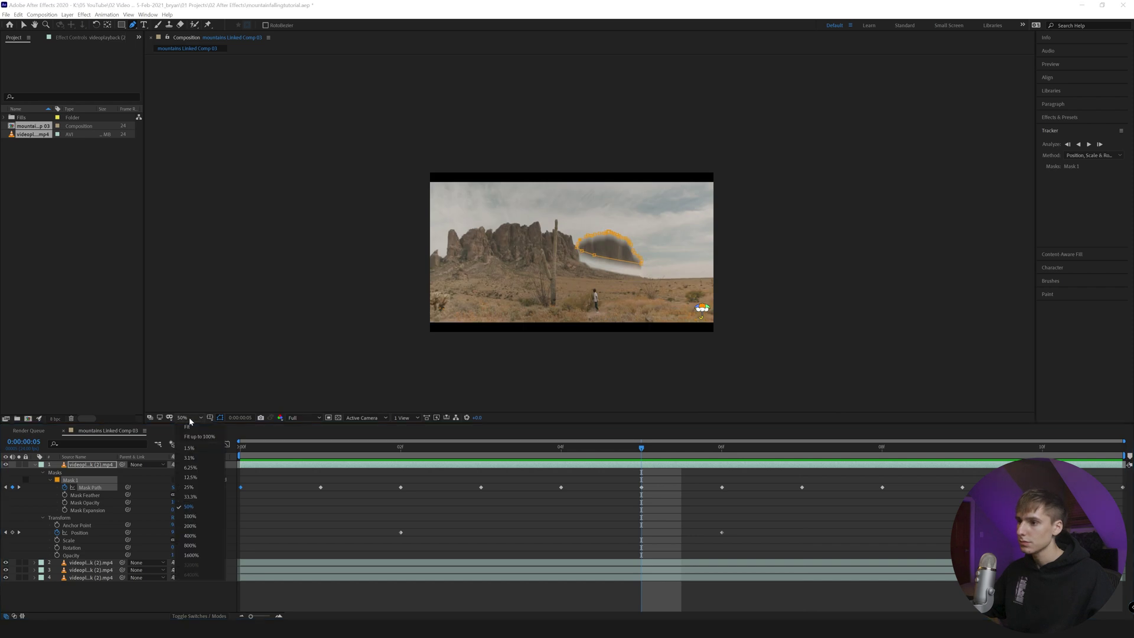
left_click(202, 426)
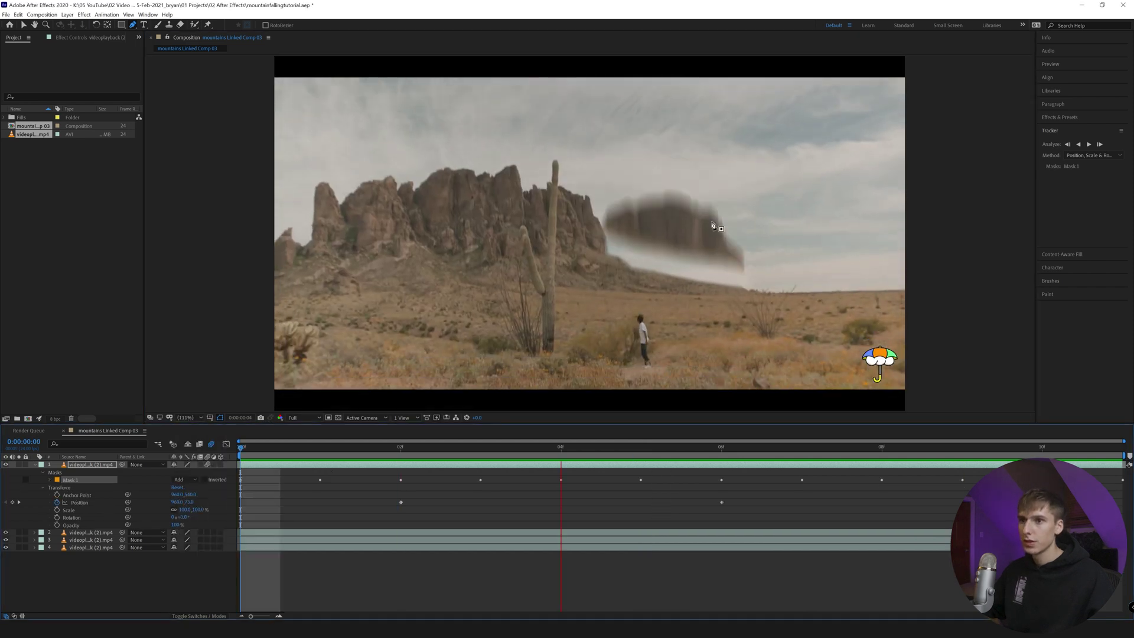
key("space")
key("space")
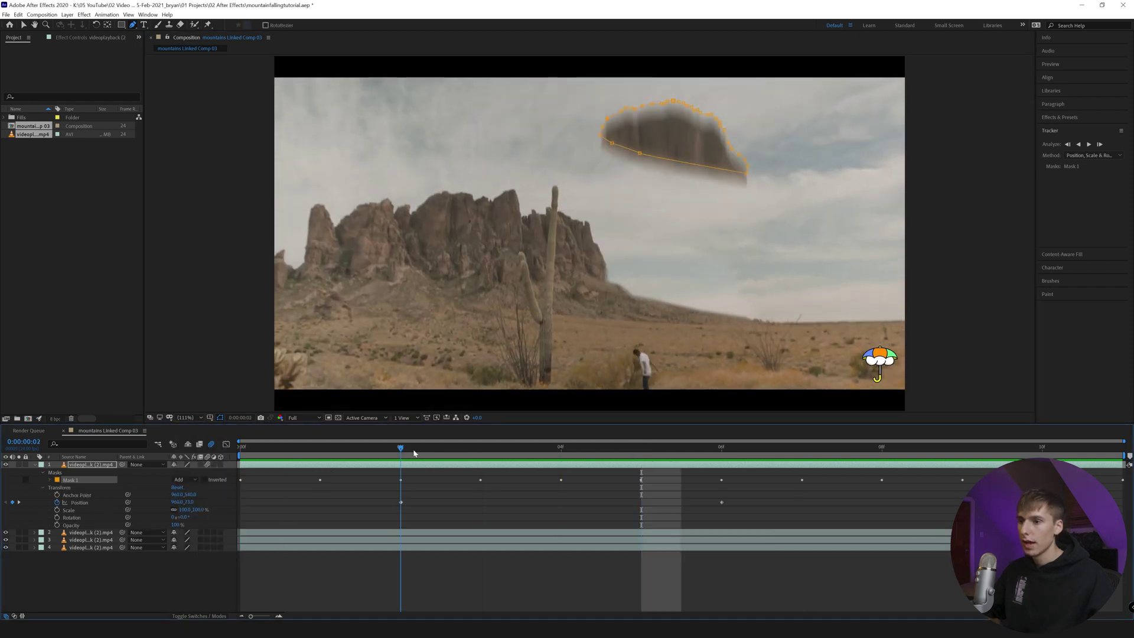
key("space")
key("space")
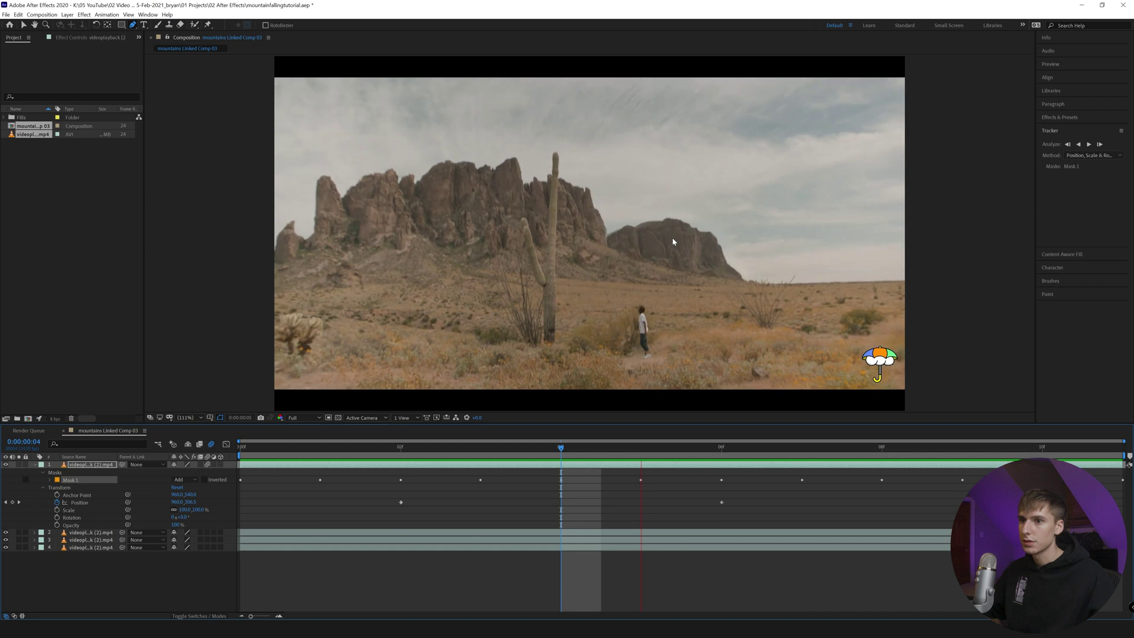
Review the motion blur Shutter Angle in the composition's advanced settings and preview the motion.
left_click(42, 14)
left_click(53, 32)
left_click(810, 167)
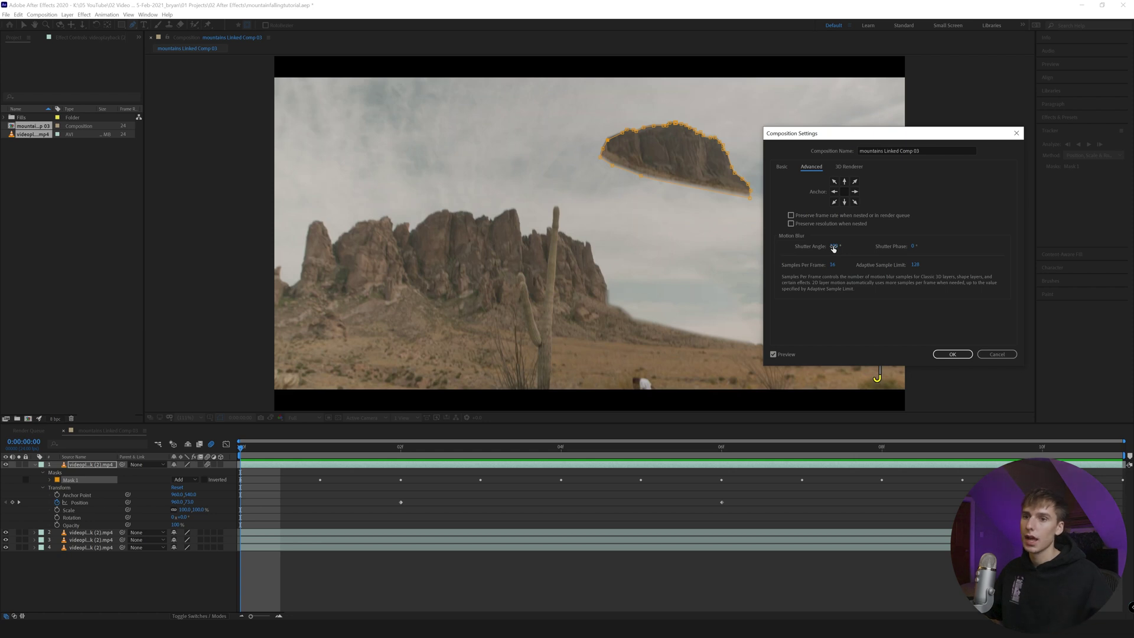
left_click(951, 354)
key("space")
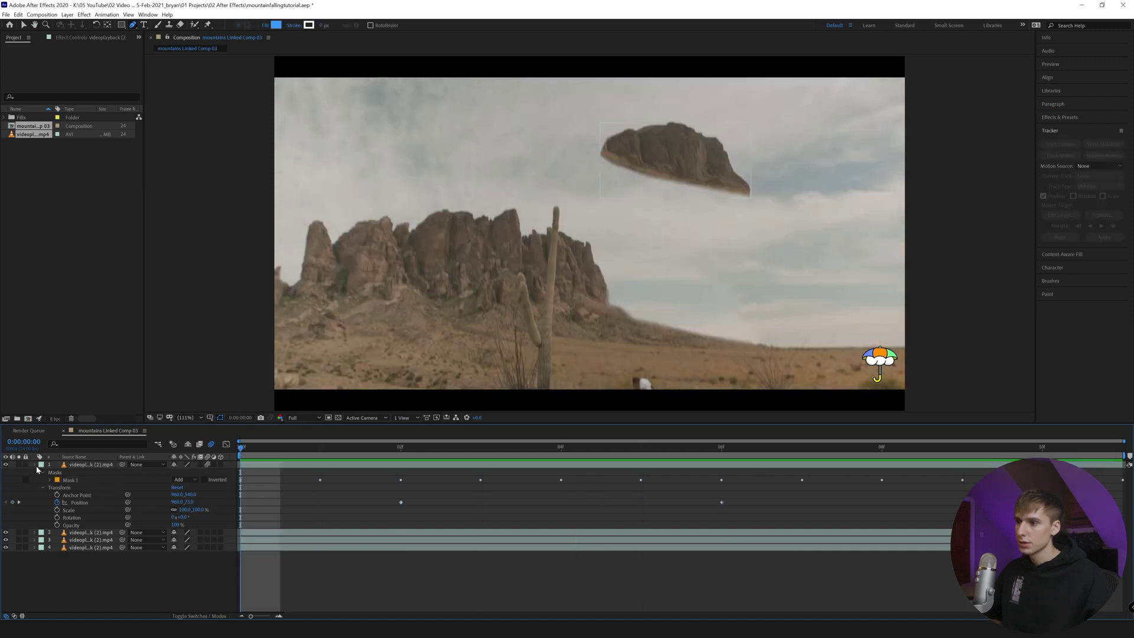
Pre-compose all four layers as "falling" and enable motion blur for the resulting layer.
left_click(301, 489)
left_click(291, 465, "shift")
right_click(292, 465)
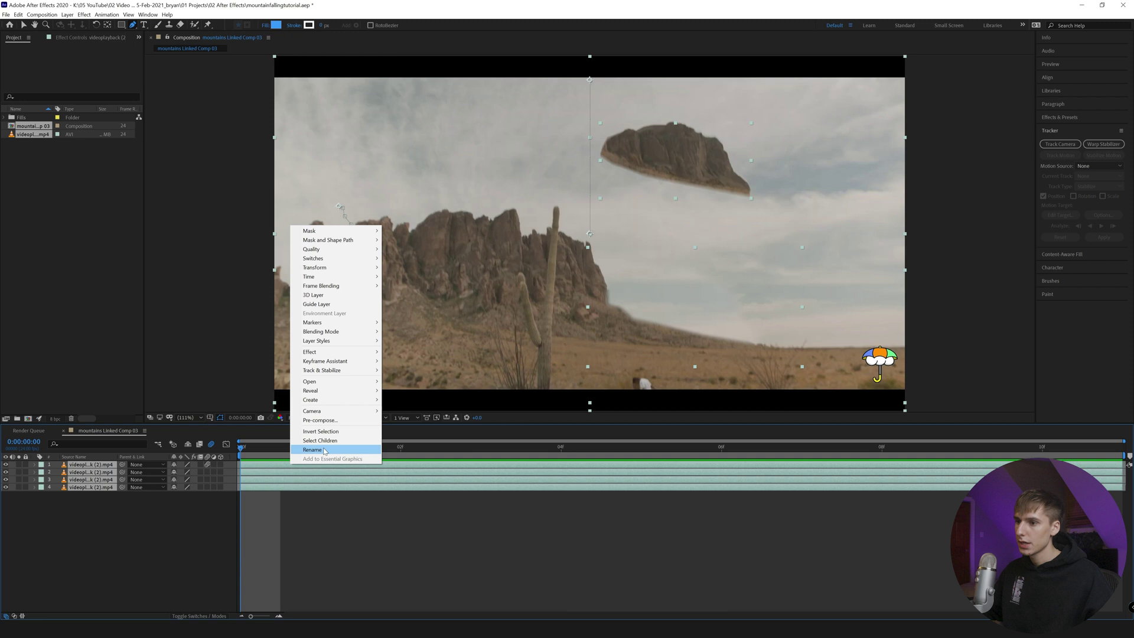
left_click(316, 419)
type("falling")
key("Return")
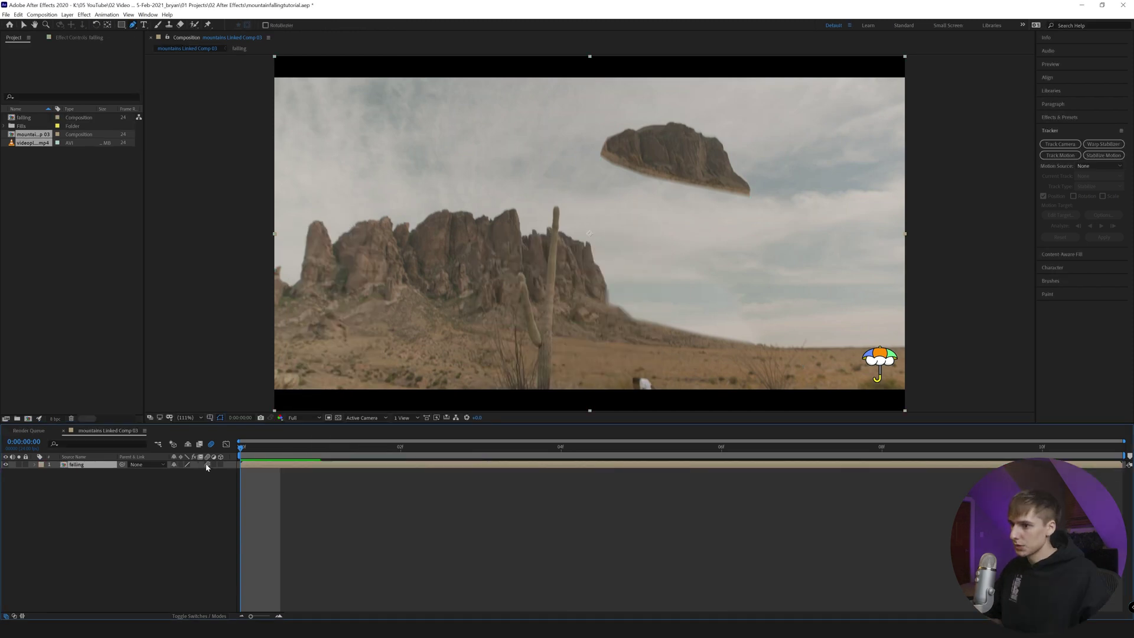
Add a new camera with the default settings and make the falling layer 3D.
right_click(155, 506)
mouse_move(177, 512)
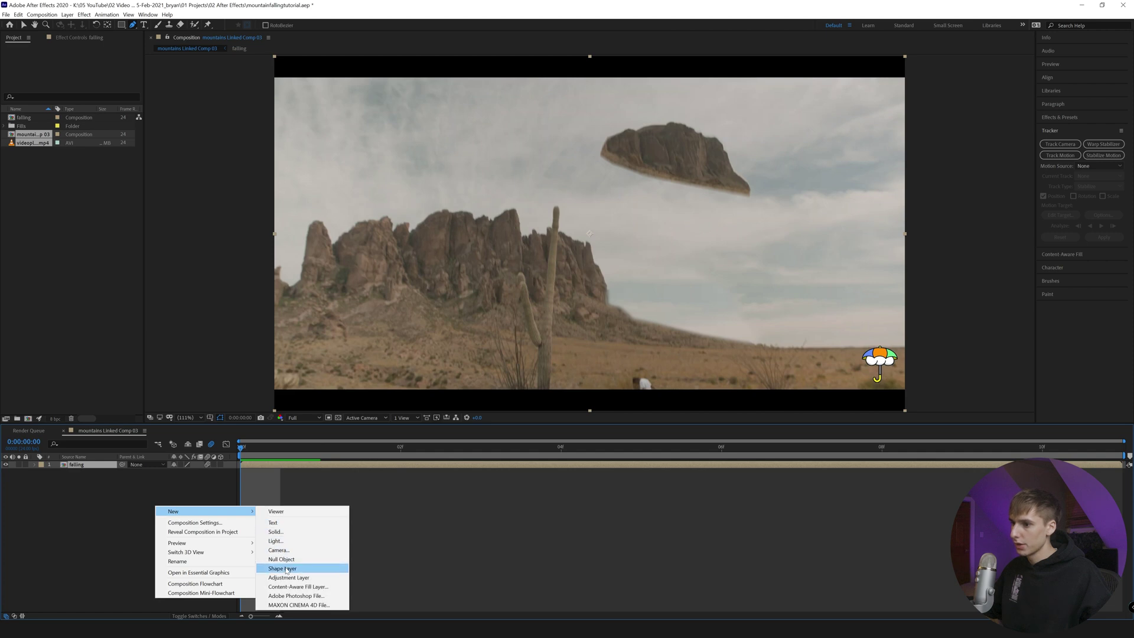
left_click(279, 550)
key("Return")
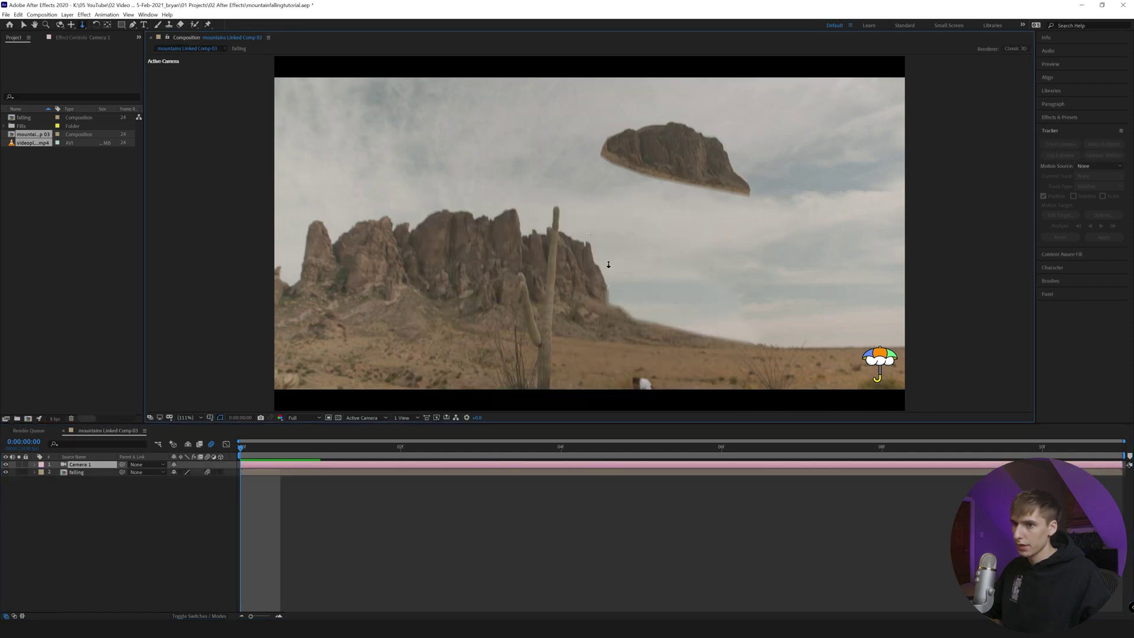
left_click(220, 472)
Move the camera closer and shift it so the floating mountain sits large in the upper right of the frame.
left_click_drag(620, 355, 636, 299)
key("c")
key("c")
left_click_drag(636, 299, 624, 286)
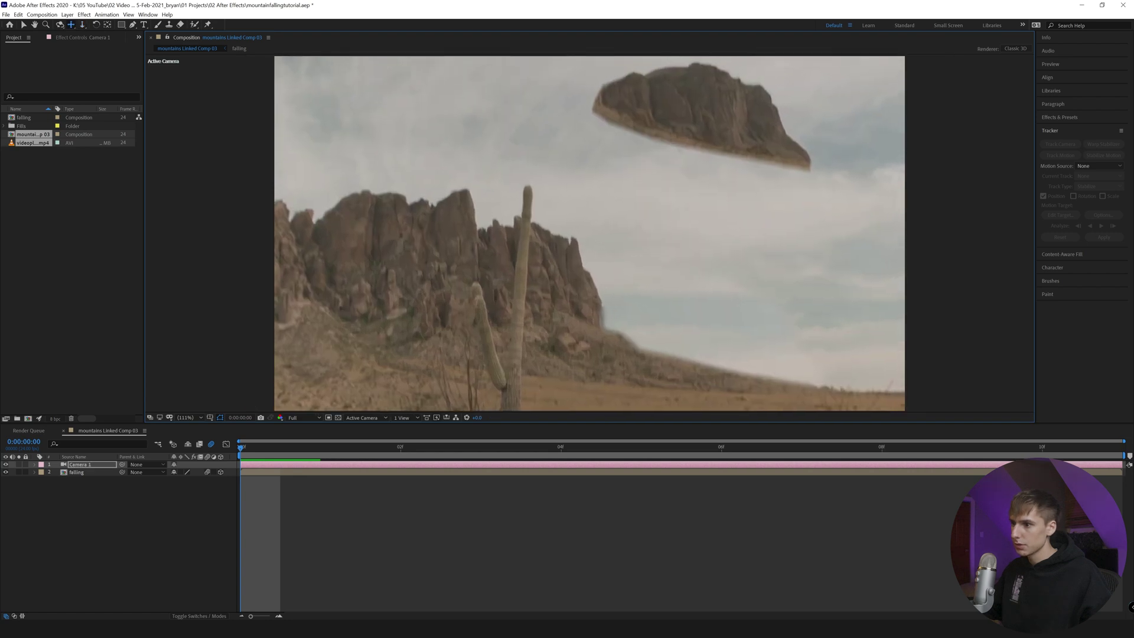
Enable keyframing on all of the camera's Transform properties, from Point of Interest to Z Rotation, at the first frame.
left_click(35, 465)
left_click(44, 473)
left_click(57, 495)
left_click(57, 502)
left_click(56, 510)
left_click(56, 517)
Reset the camera's Transform properties at frame 6 and check the move against the first frame.
left_click_drag(302, 454, 571, 461)
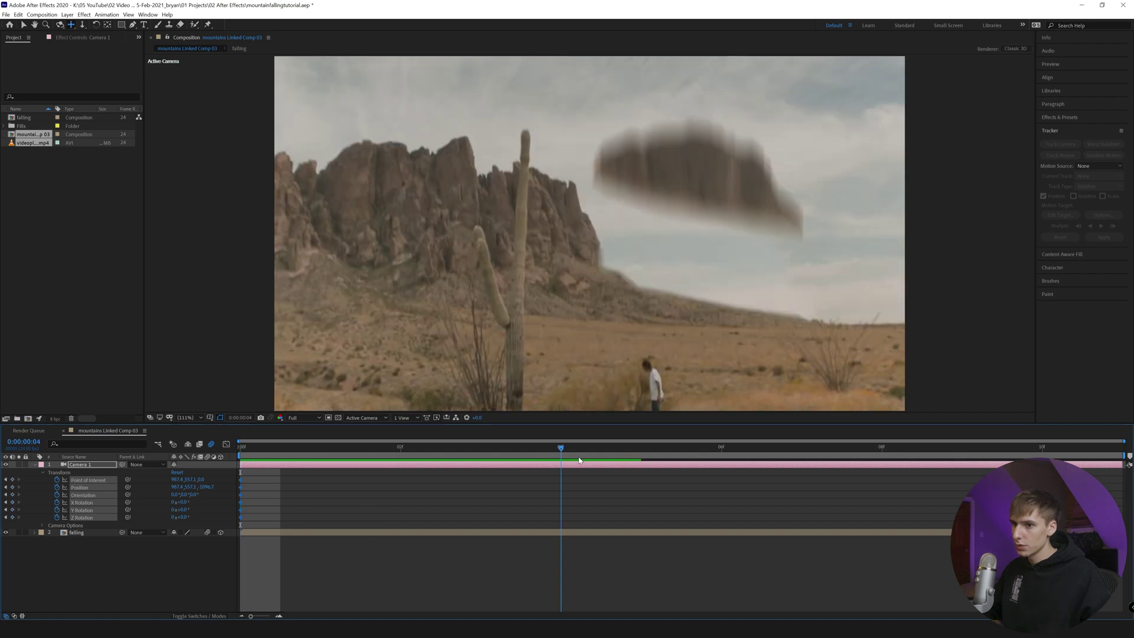
key("Page_Down")
right_click(73, 484)
left_click(91, 558)
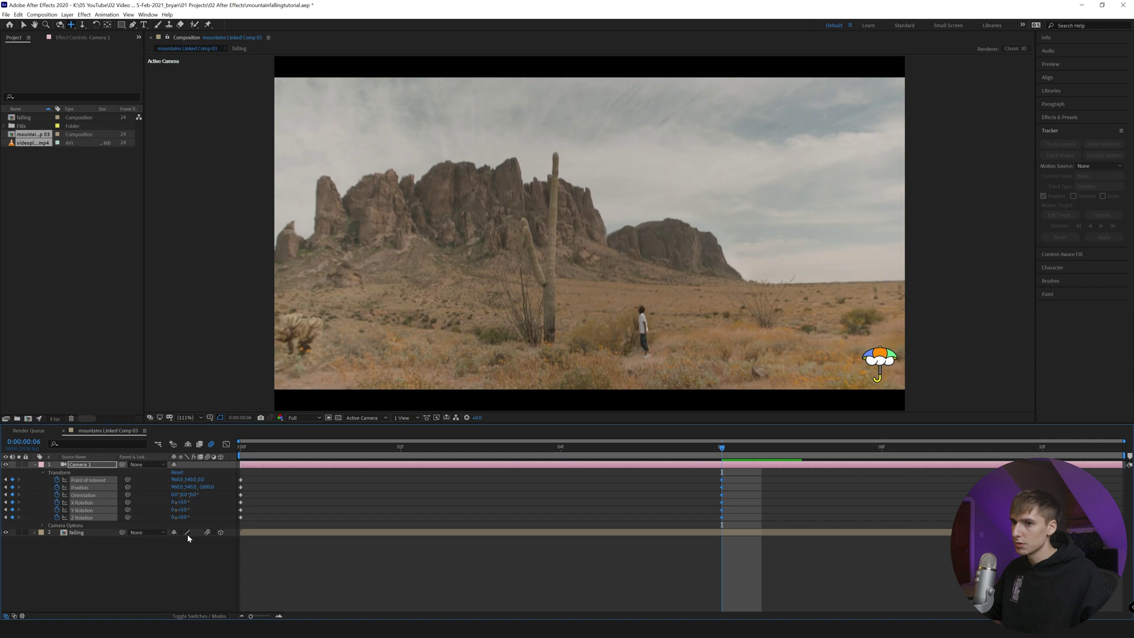
left_click(239, 453)
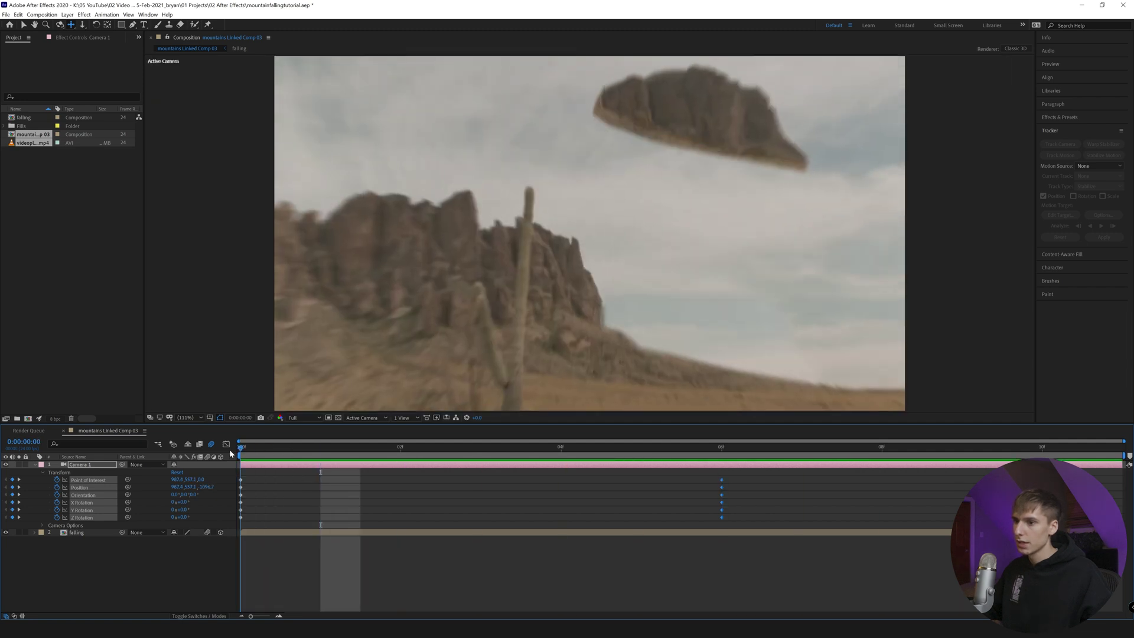
left_click(721, 453)
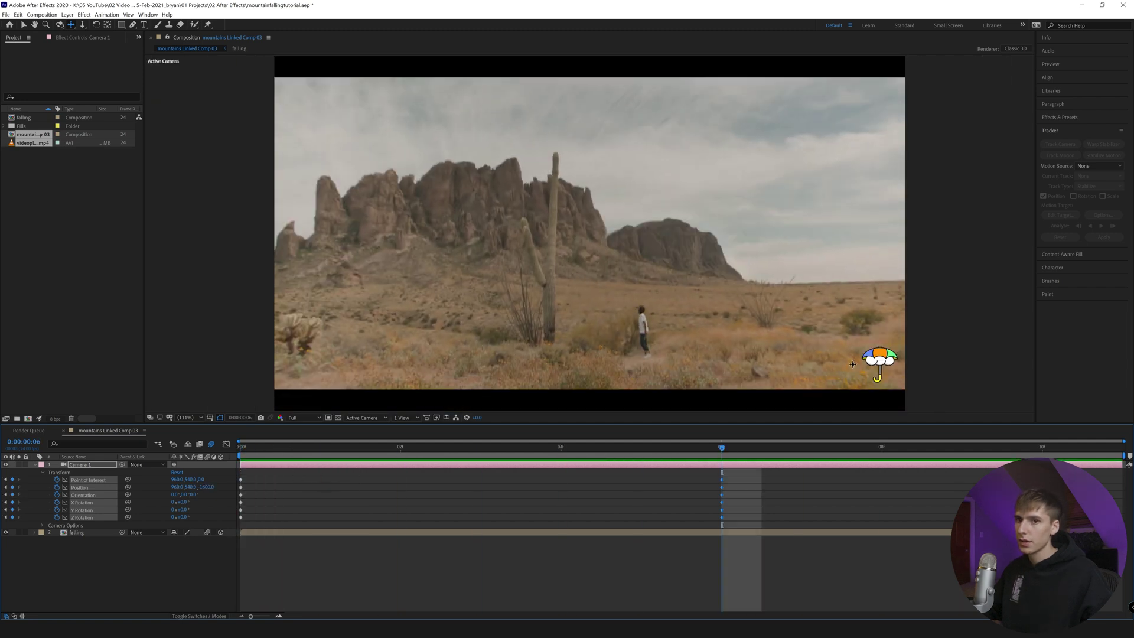
Add an adjustment layer and apply the Motion Tile effect to it with an Output Height of 85.
right_click(93, 503)
mouse_move(142, 508)
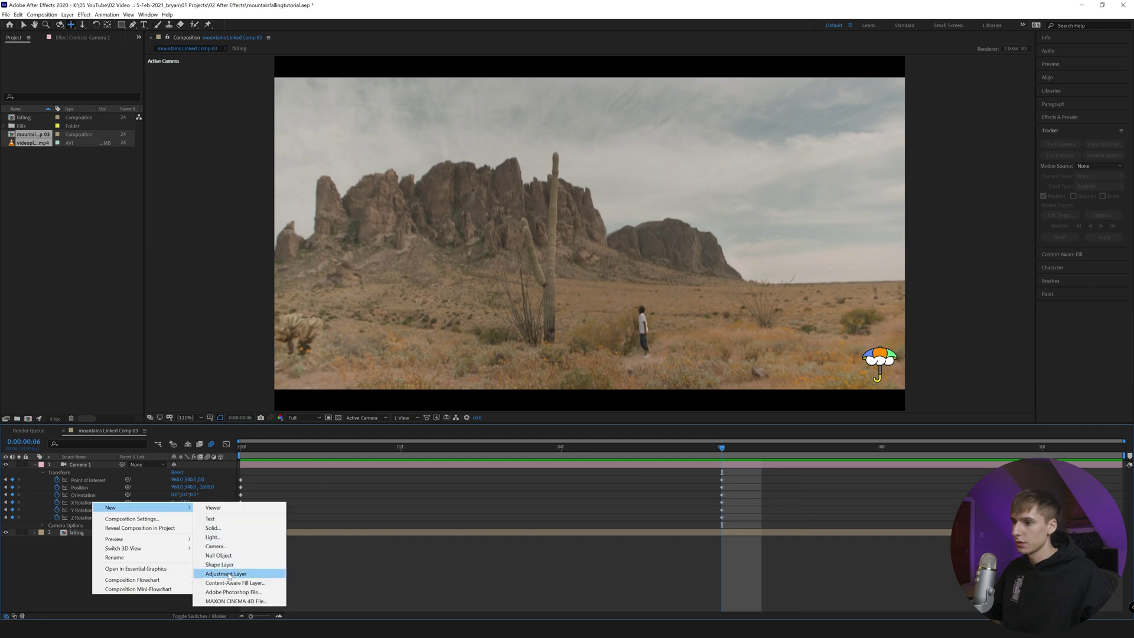
left_click(238, 573)
left_click_drag(1072, 243, 804, 467)
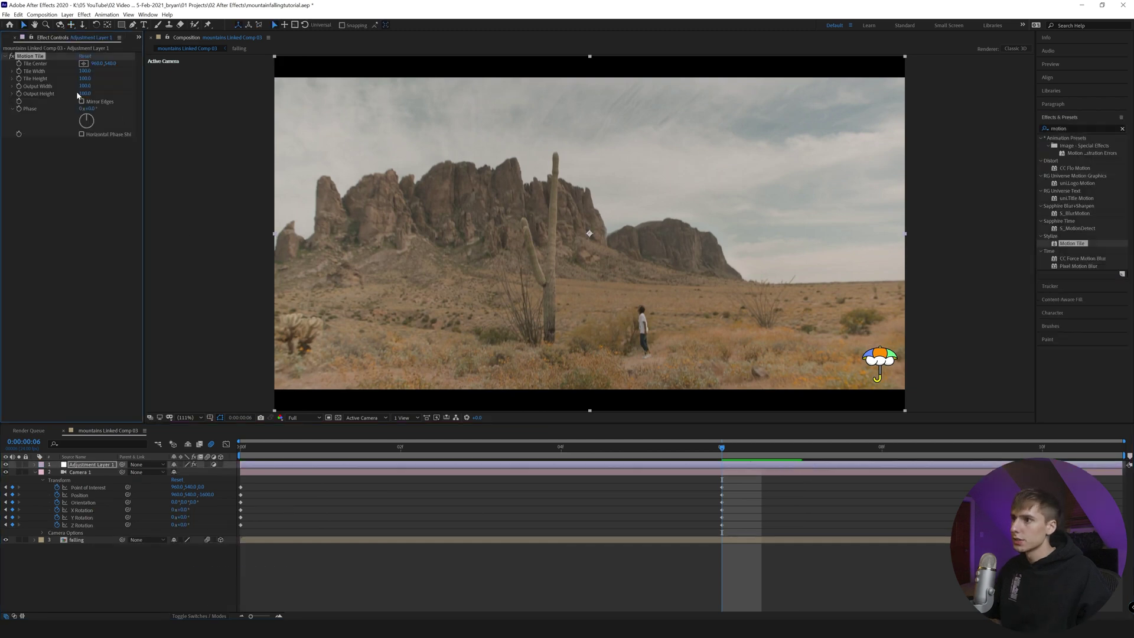
left_click_drag(81, 93, 69, 93)
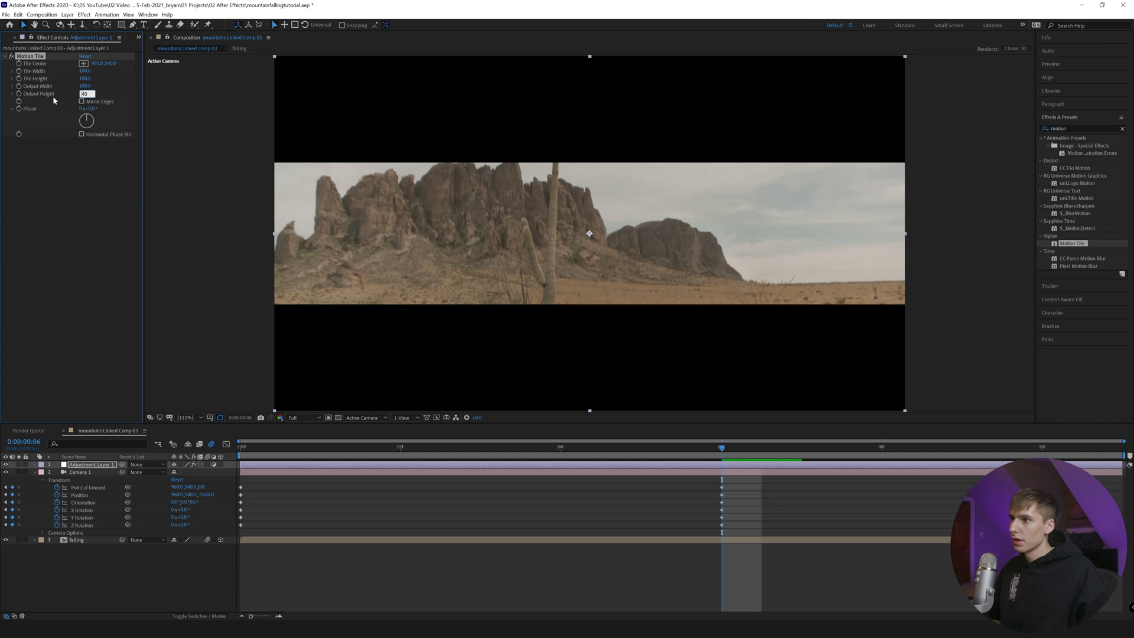
left_click(66, 289)
Preview the camera move with the black bars from the start of the composition.
left_click_drag(721, 448, 322, 462)
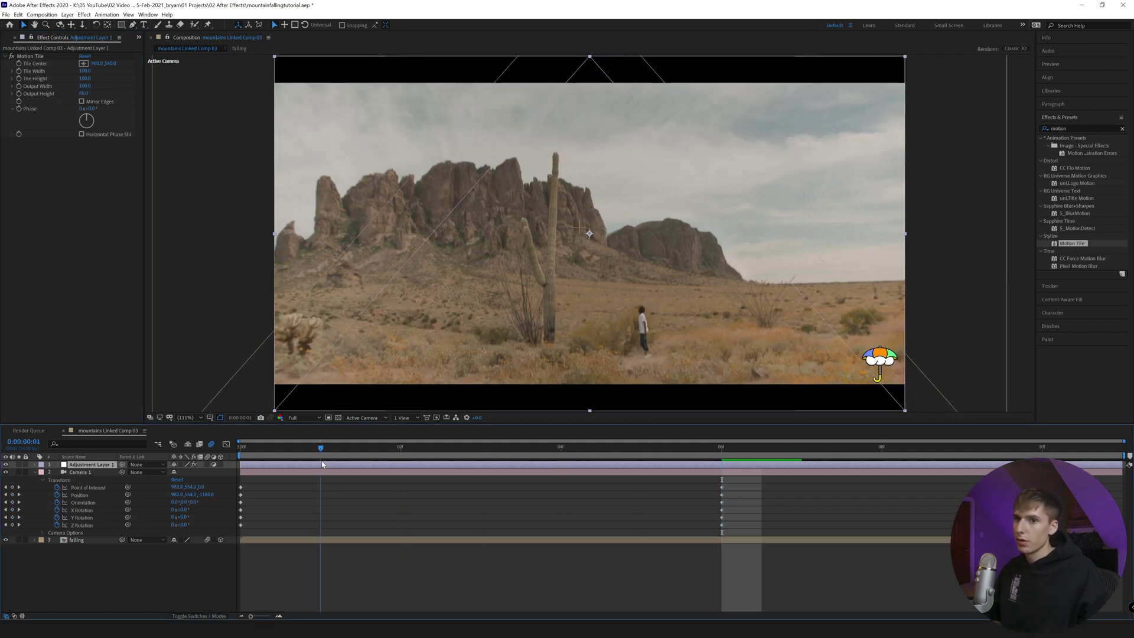
key("space")
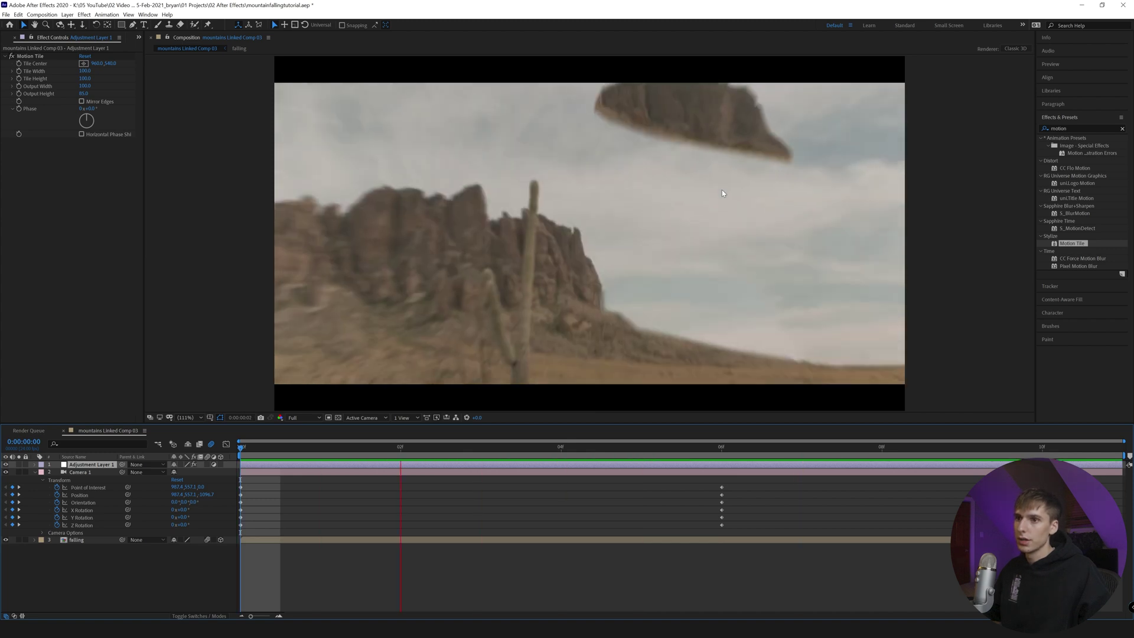
key("space")
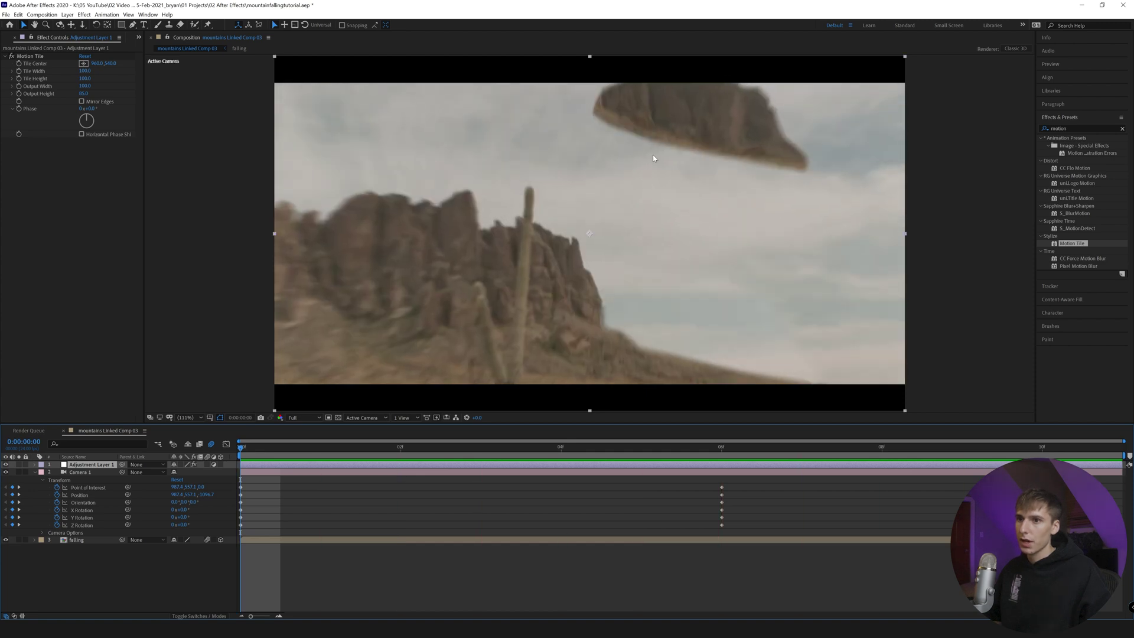
key("space")
Apply Easy Ease to all of the camera's Transform keyframes at both ends of the move.
left_click_drag(753, 480, 164, 552)
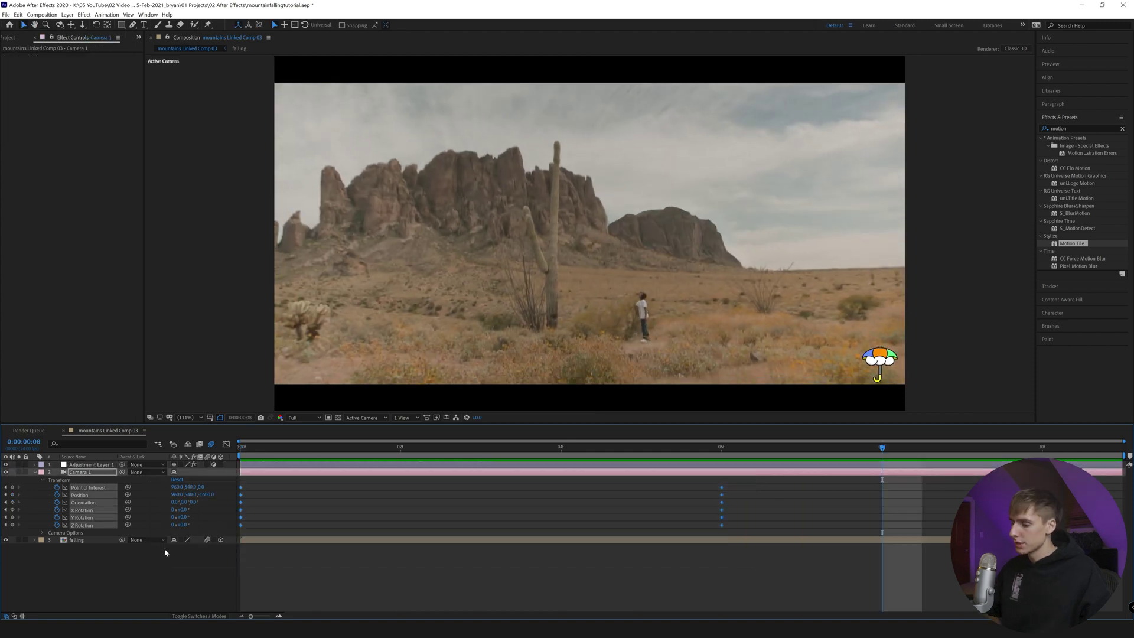
key("F9")
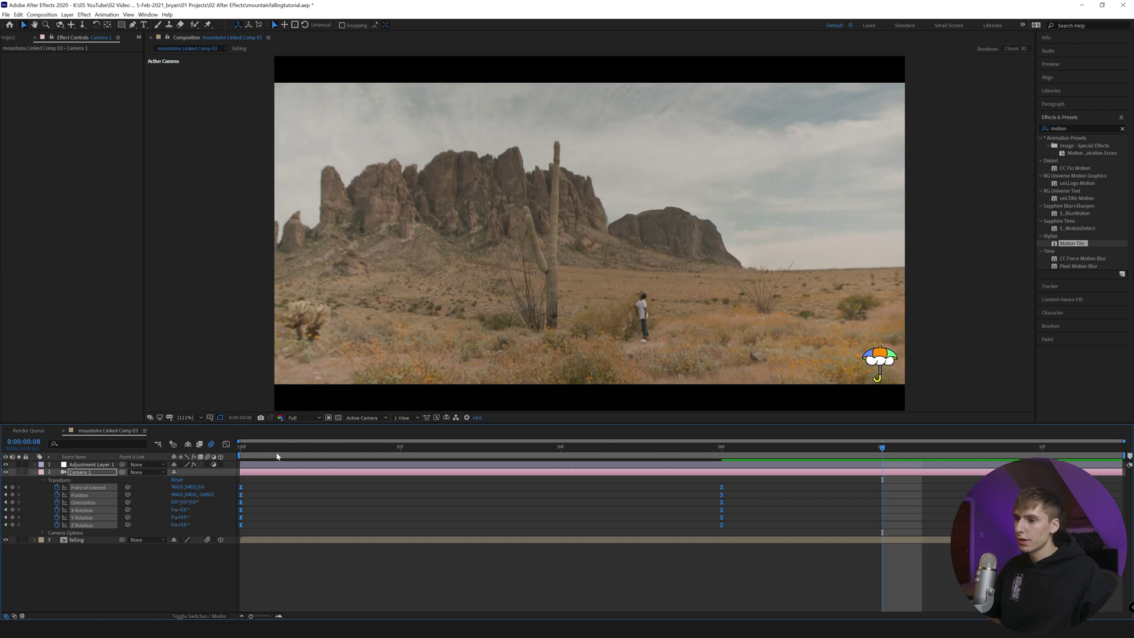
Apply Easy Ease to both Position keyframes of the falling mountain's layer inside the falling composition.
double_click(76, 540)
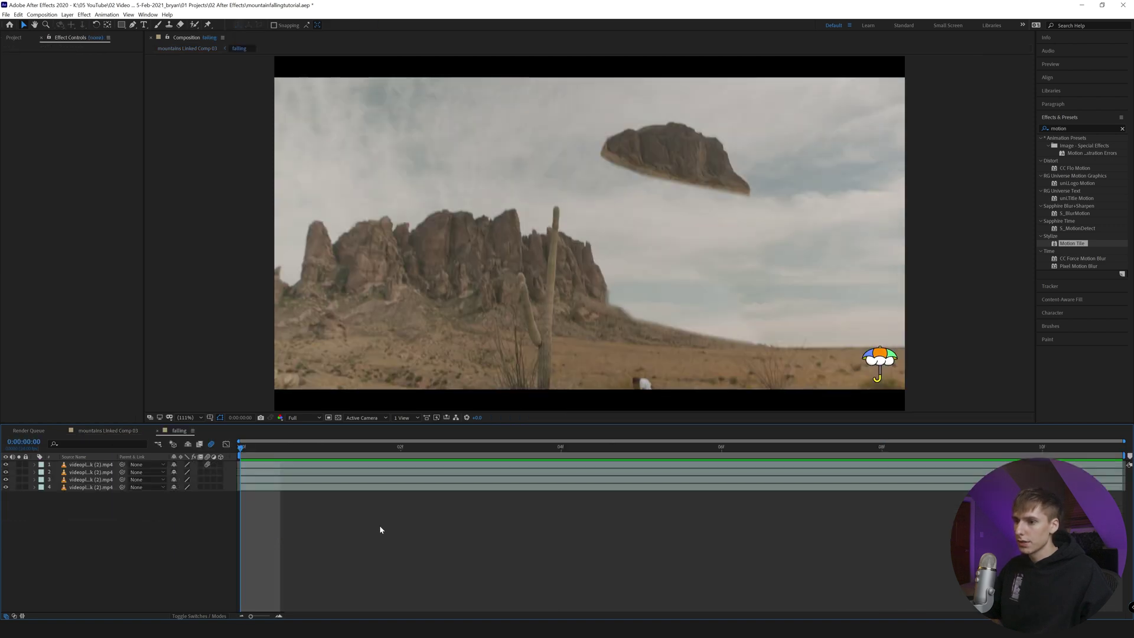
left_click(41, 465)
left_click(35, 464)
left_click(35, 465)
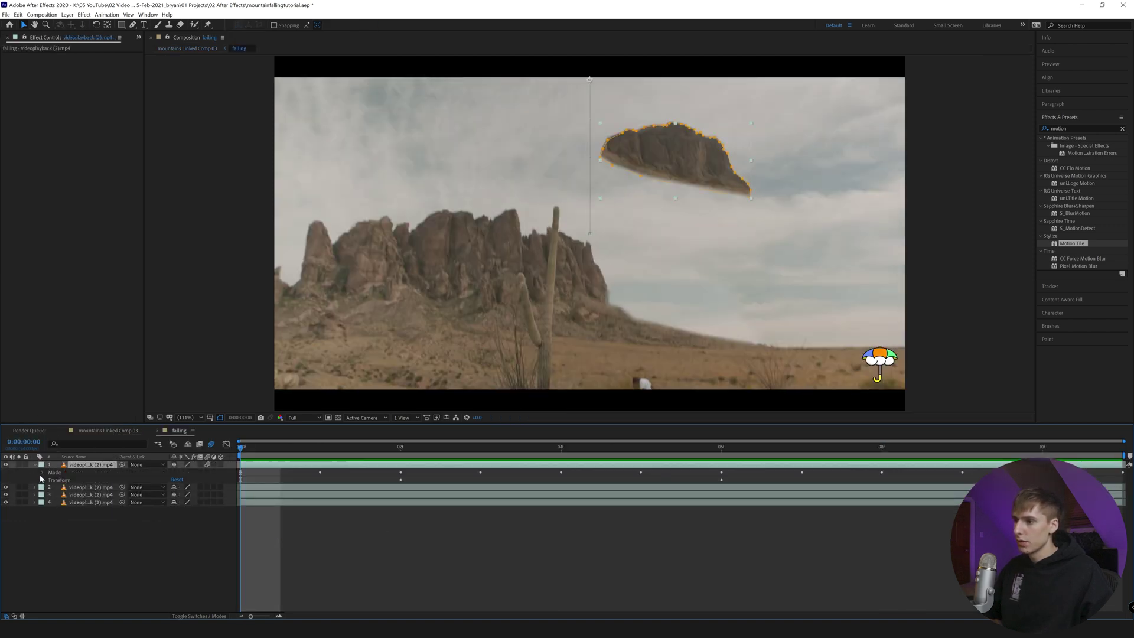
left_click(43, 480)
left_click_drag(735, 489, 395, 503)
key("F9")
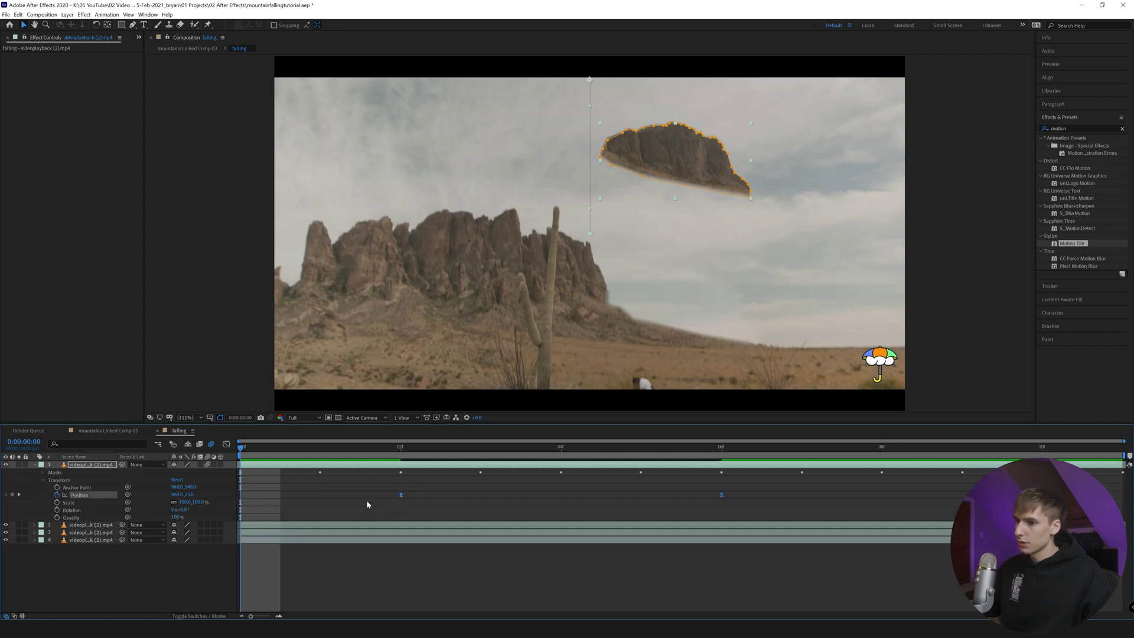
Reshape the mountain's Position speed graph so the fall peaks earlier and slows over a longer stretch, and preview it.
left_click(227, 444)
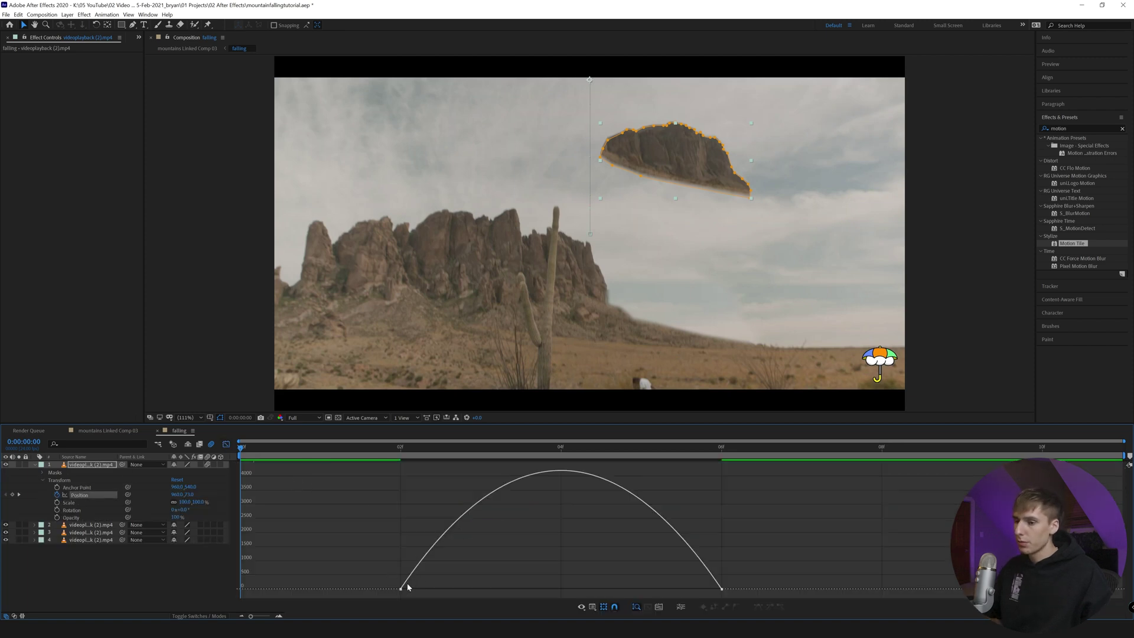
left_click_drag(660, 589, 644, 588)
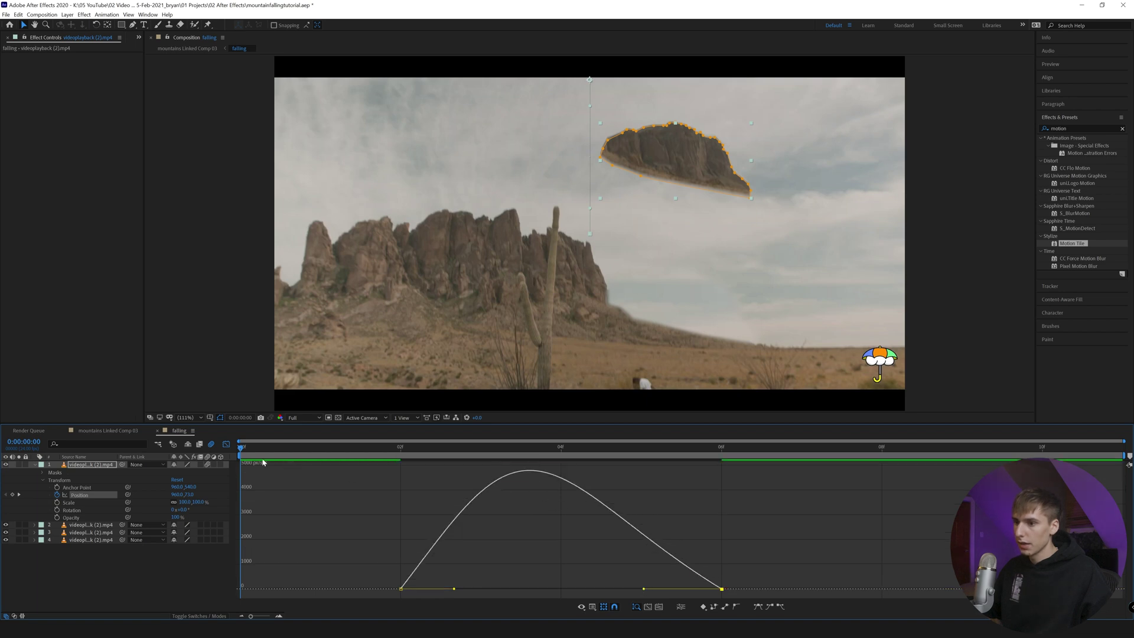
left_click(226, 445)
key("space")
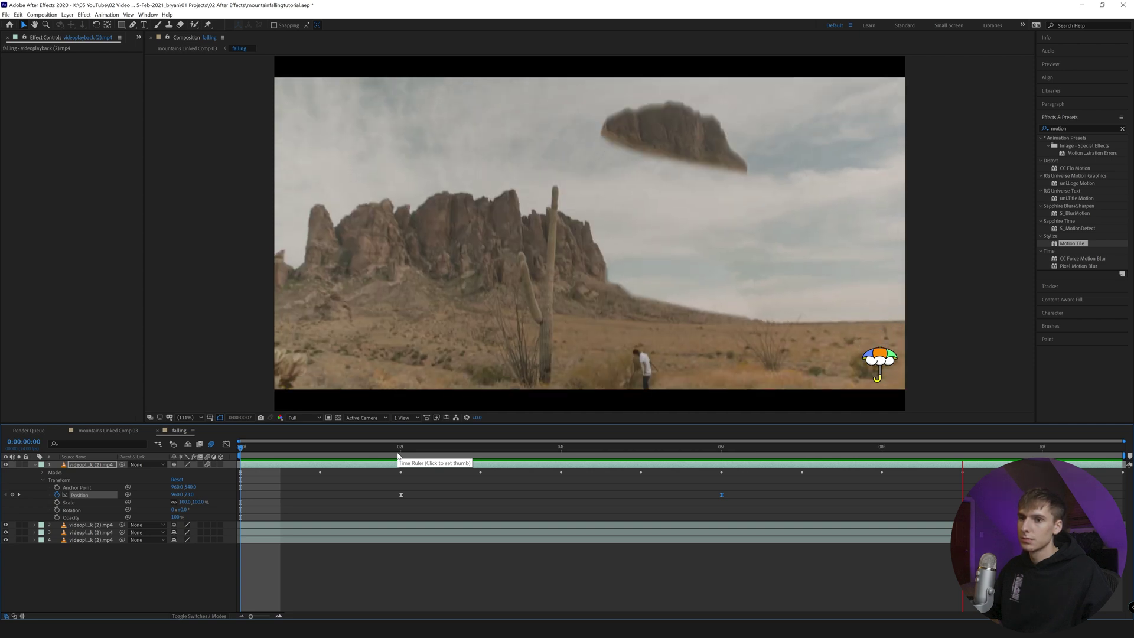
key("space")
Return to the main mountains composition and apply the S_Shake effect to the falling layer.
left_click(98, 431)
left_click(40, 473)
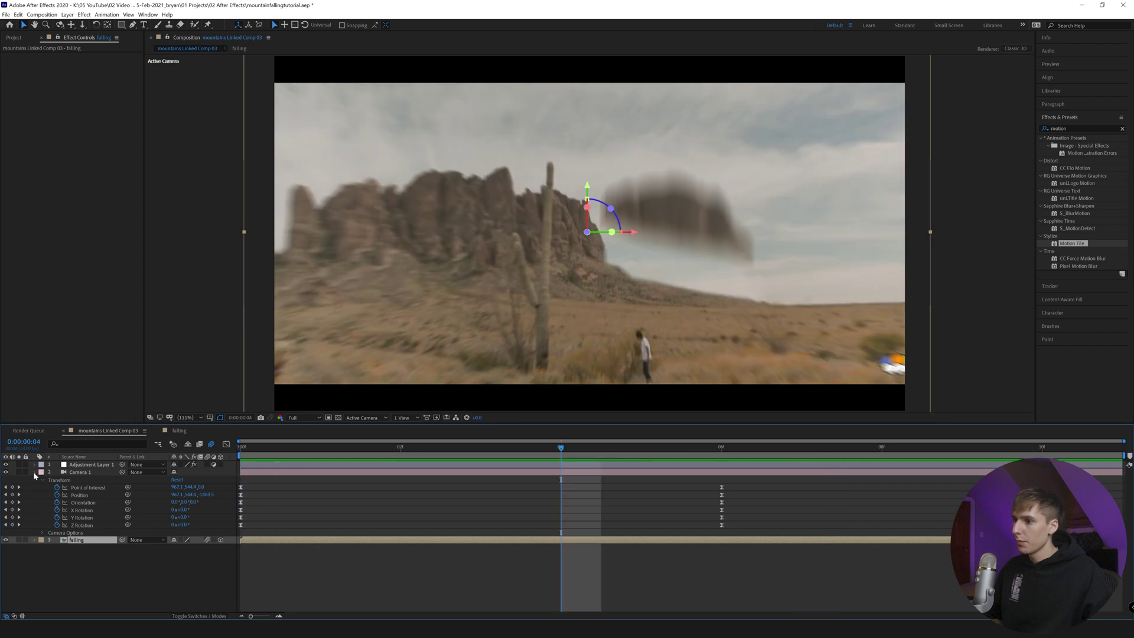
left_click(34, 473)
left_click_drag(1096, 129, 977, 136)
type("s_shak")
left_click_drag(1069, 146, 556, 481)
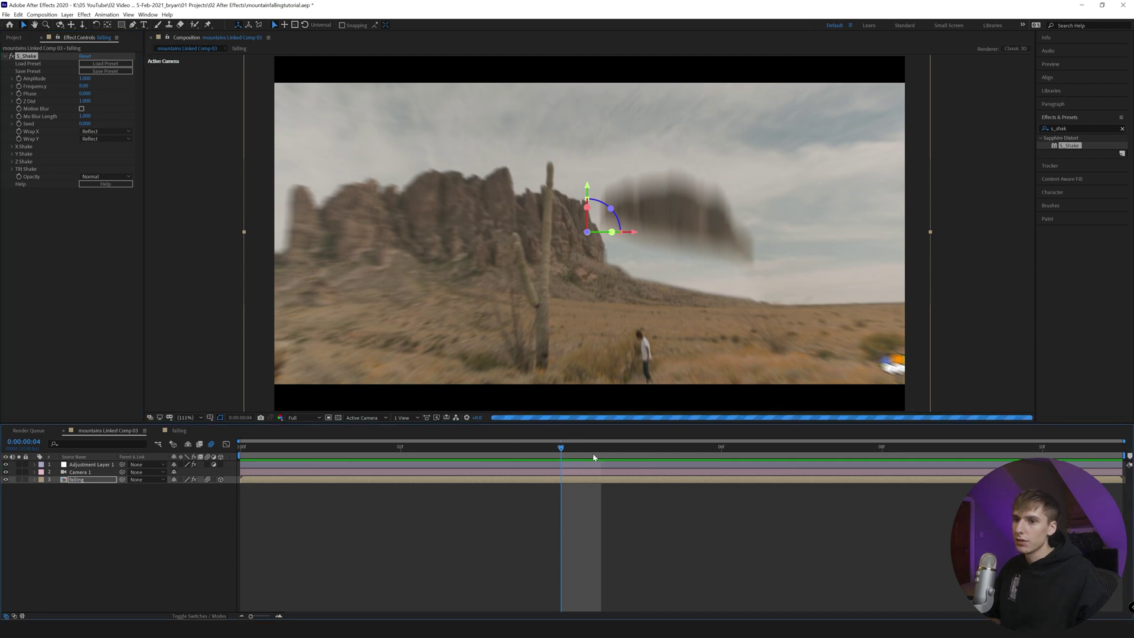
Enable keyframing for S_Shake's Amplitude and Frequency at frame 5 and set the Amplitude to 2.5.
left_click(34, 480)
left_click(43, 488)
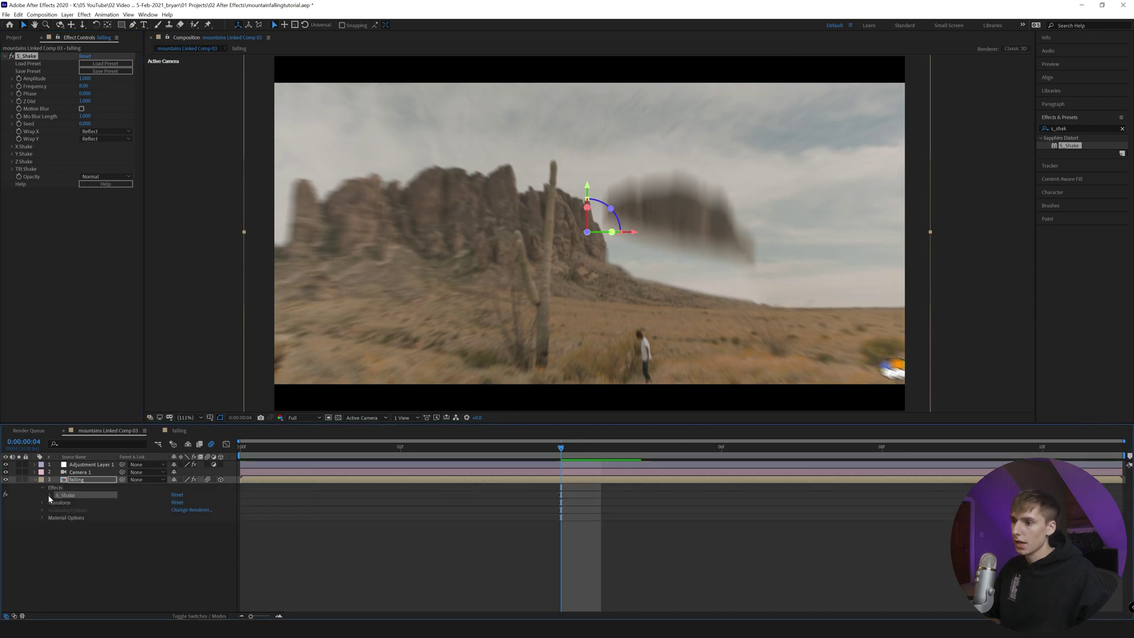
left_click(49, 494)
left_click(51, 495)
scroll(1131, 541, "up", 3)
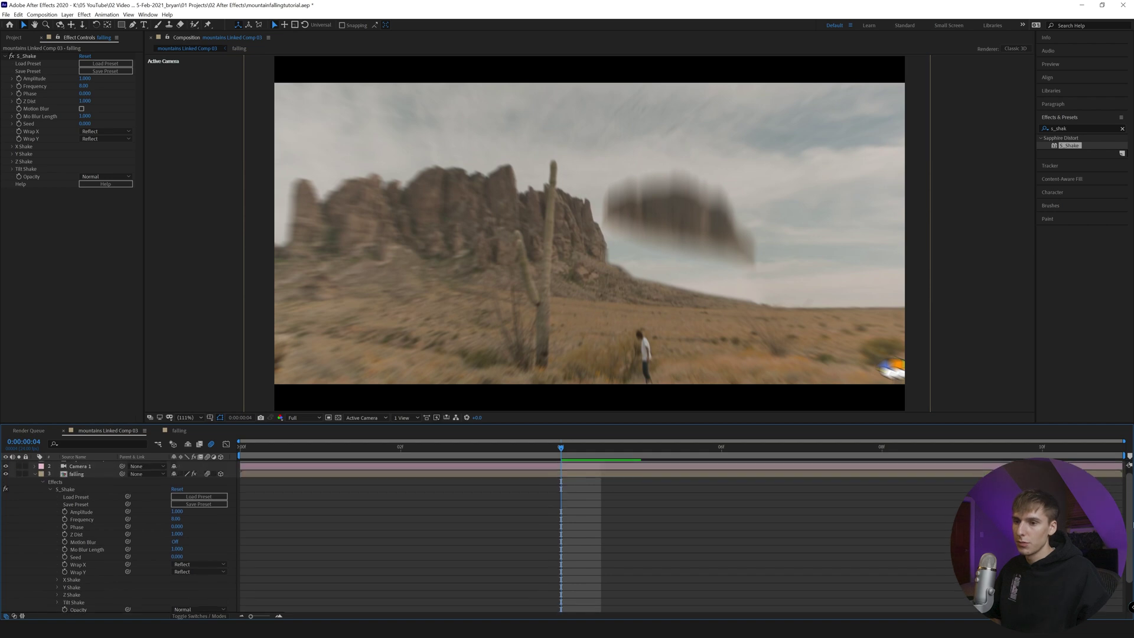
left_click(625, 458)
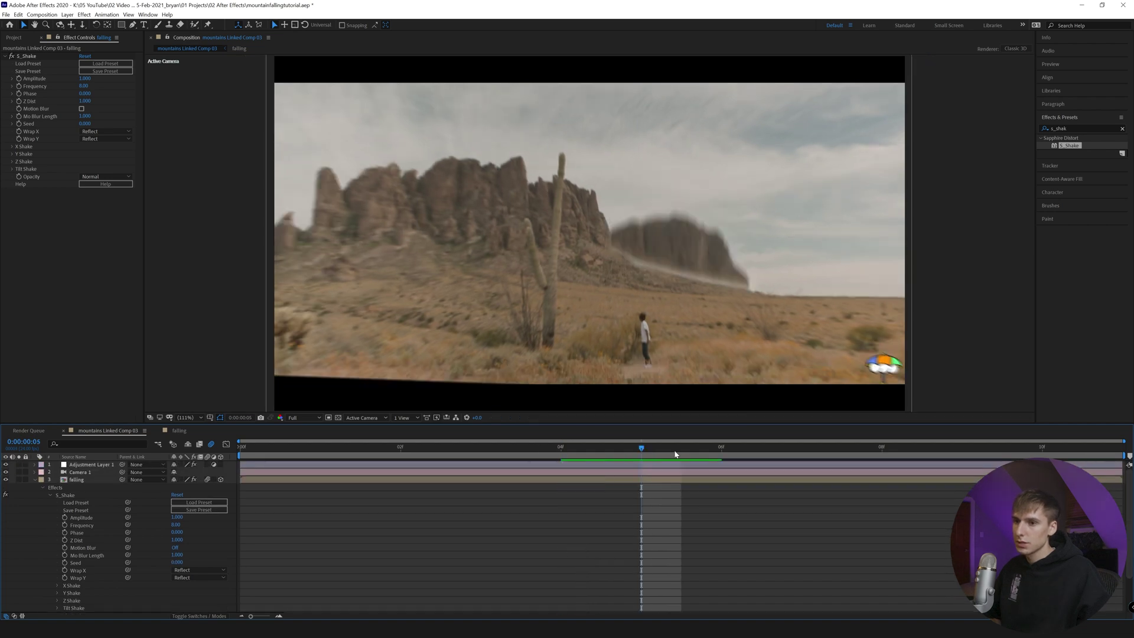
left_click(65, 518)
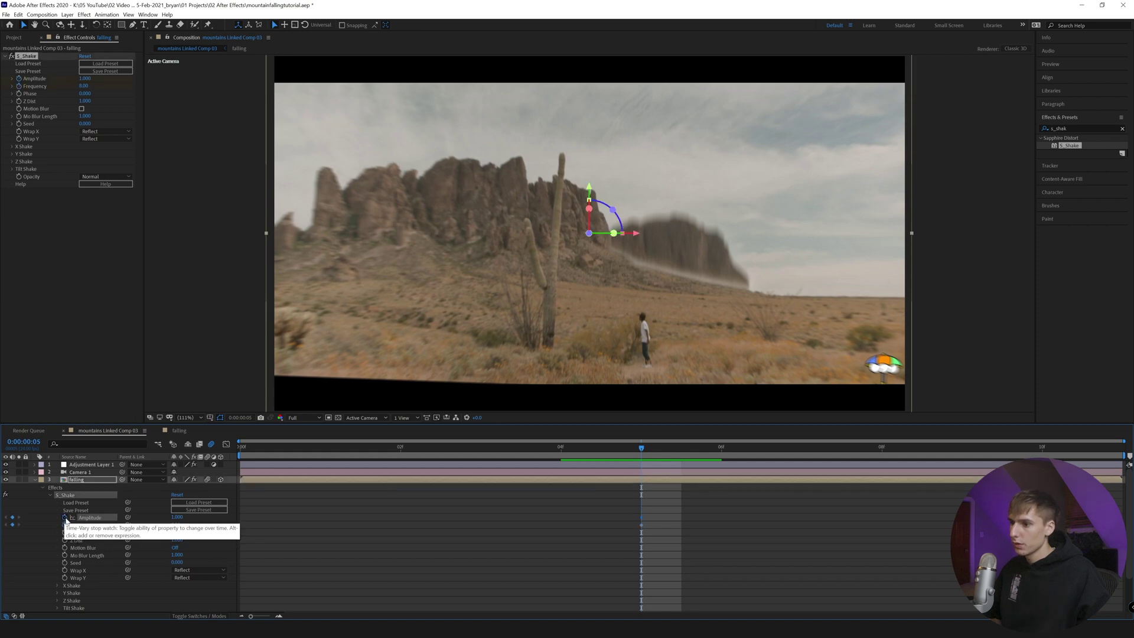
key("Return")
left_click(179, 517)
type("2.5")
key("Return")
Set S_Shake's Frequency to 0 one frame earlier, at frame 4, and preview the shake from the start.
left_click(1057, 64)
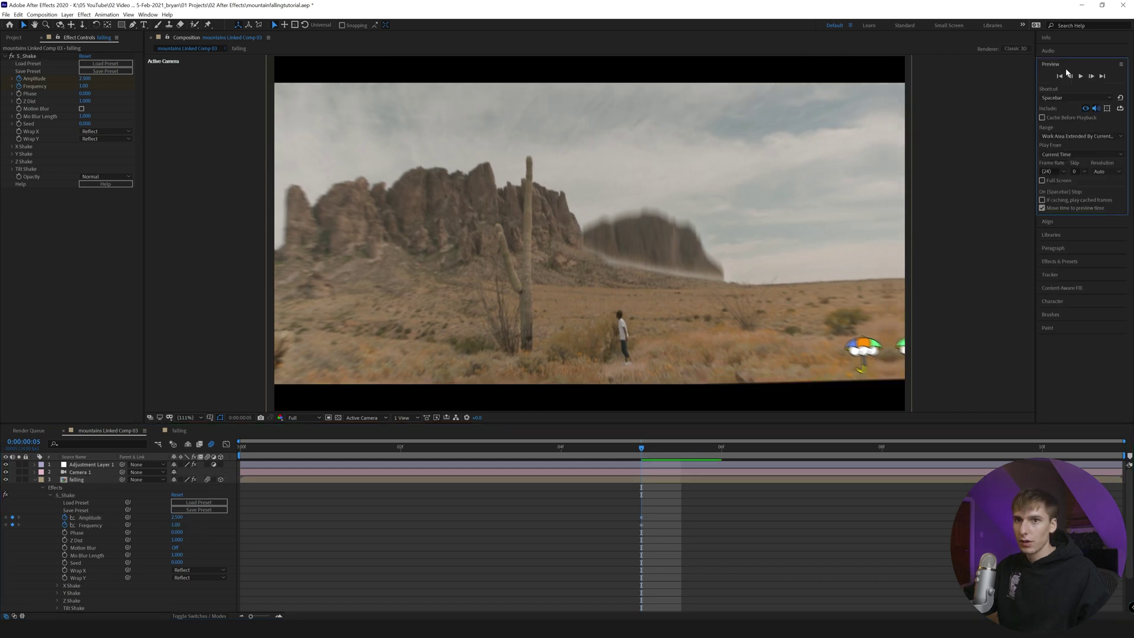
left_click(1070, 76)
left_click(178, 525)
type("0")
key("Return")
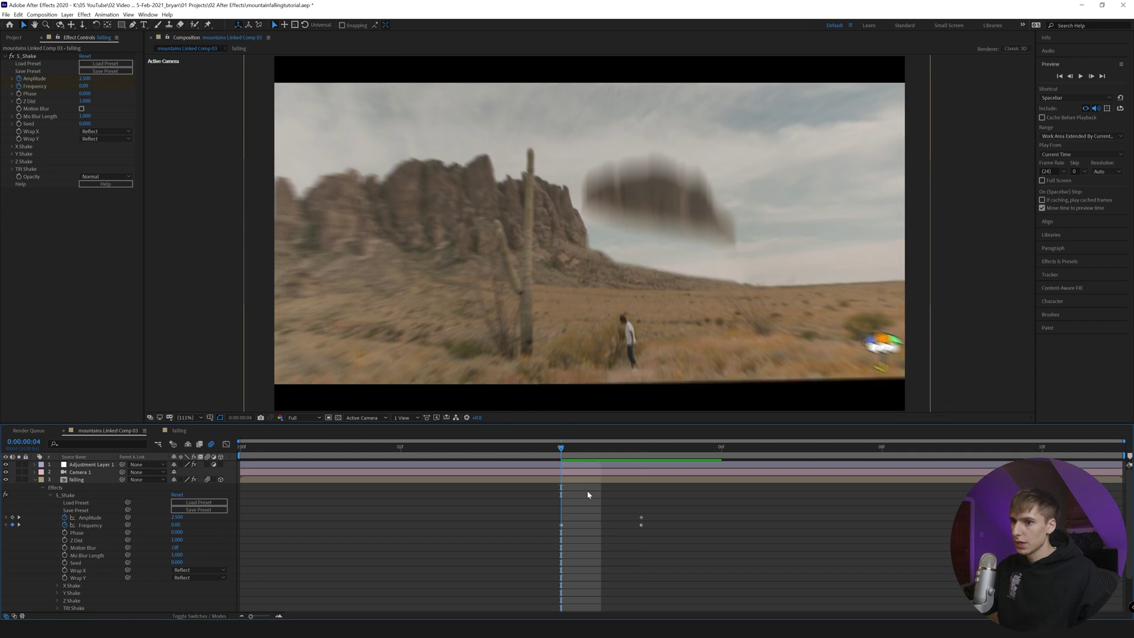
key("Home")
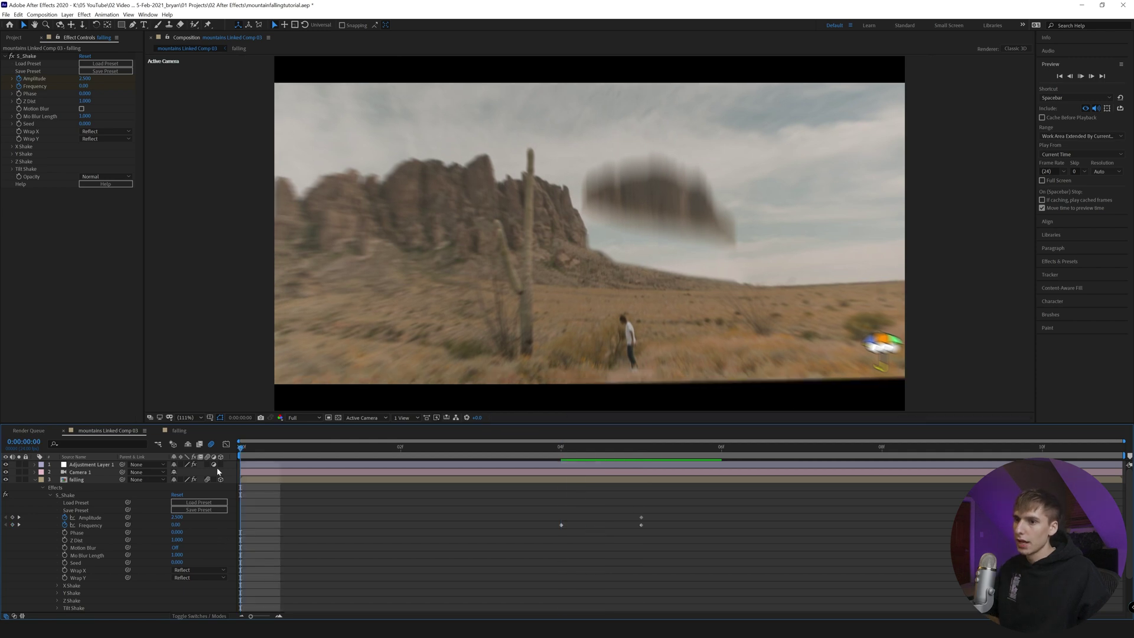
key("space")
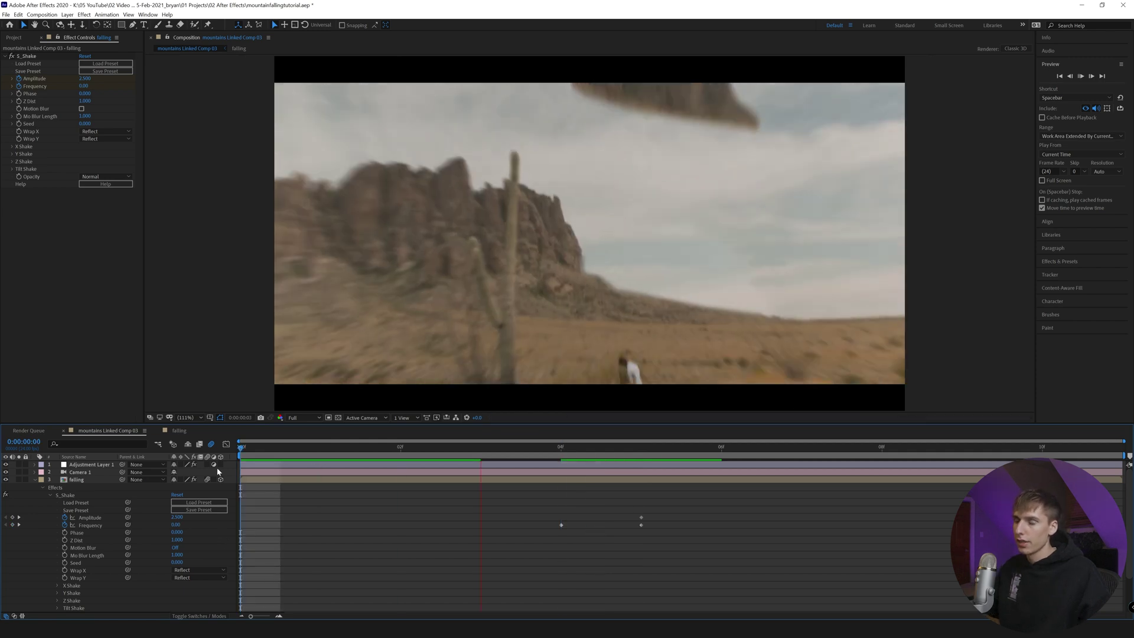
Inspect the shaken frame edges at frame 5 and set the adjustment layer's Motion Tile Output Height to 80.
left_click(628, 461)
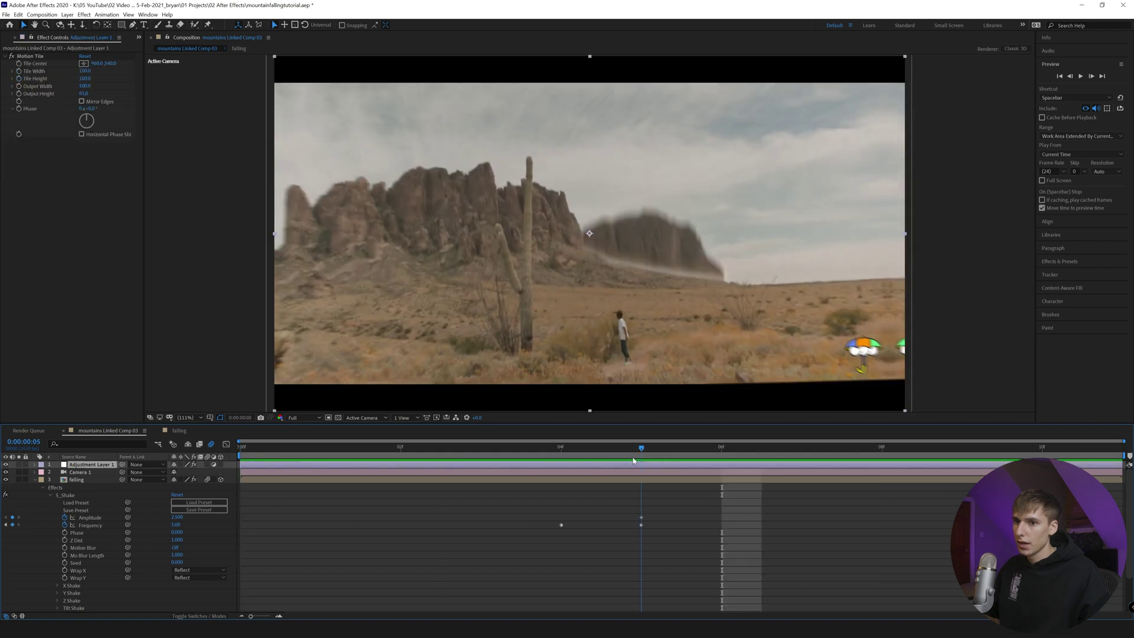
left_click_drag(678, 465, 652, 464)
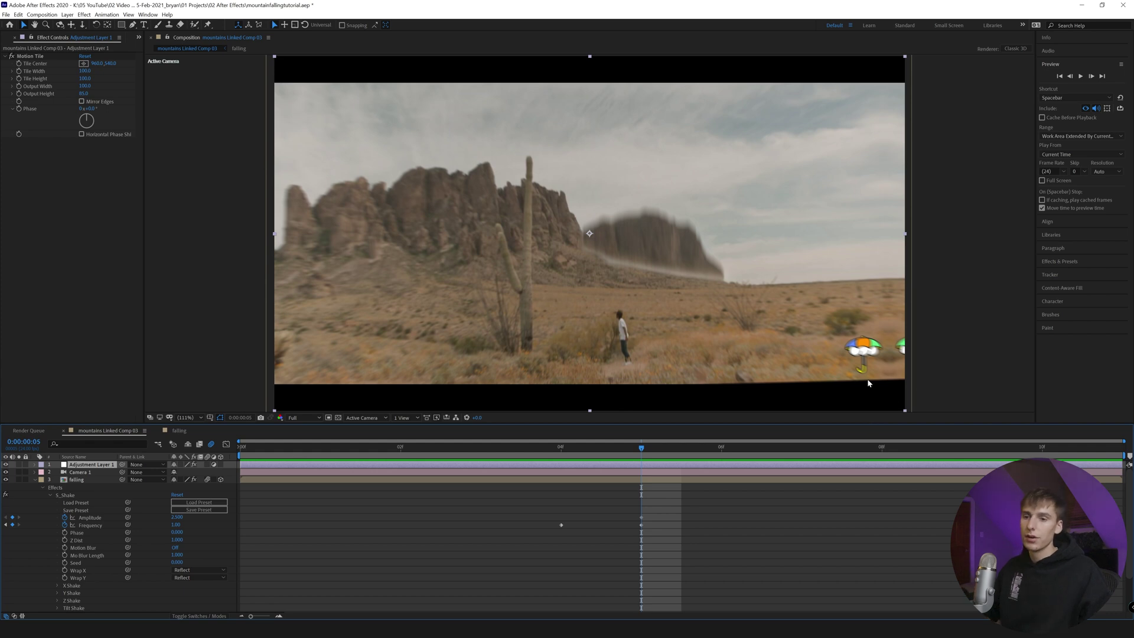
left_click(85, 94)
type("80")
left_click(40, 213)
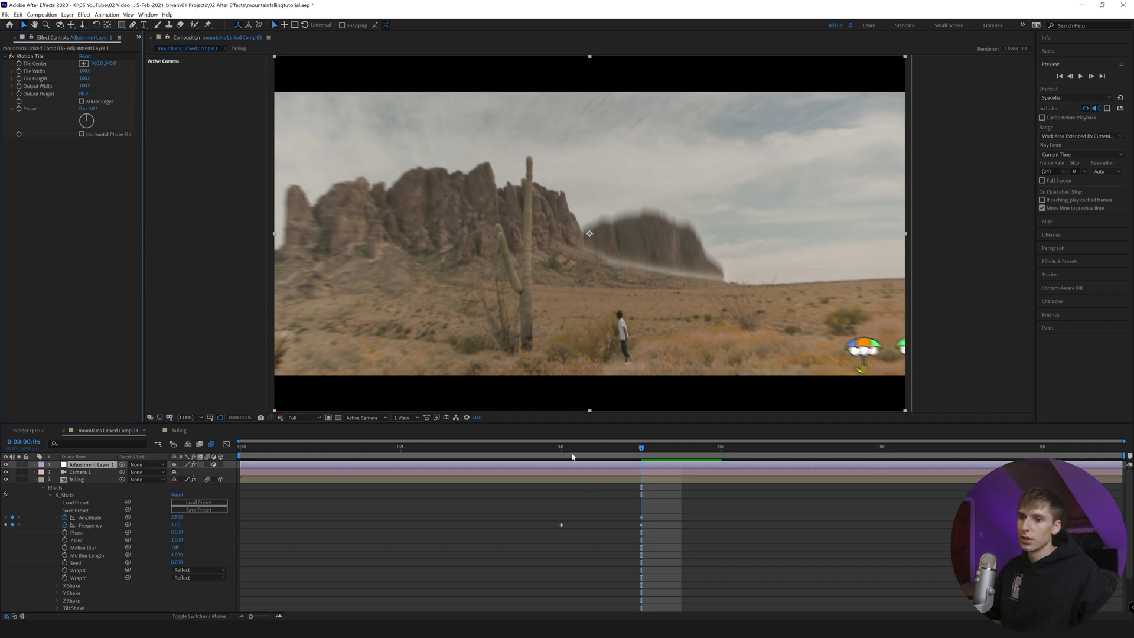
Preview the shot from the start and check the frames around the mountain's impact with the thicker black bars.
key("Home")
left_click(222, 464)
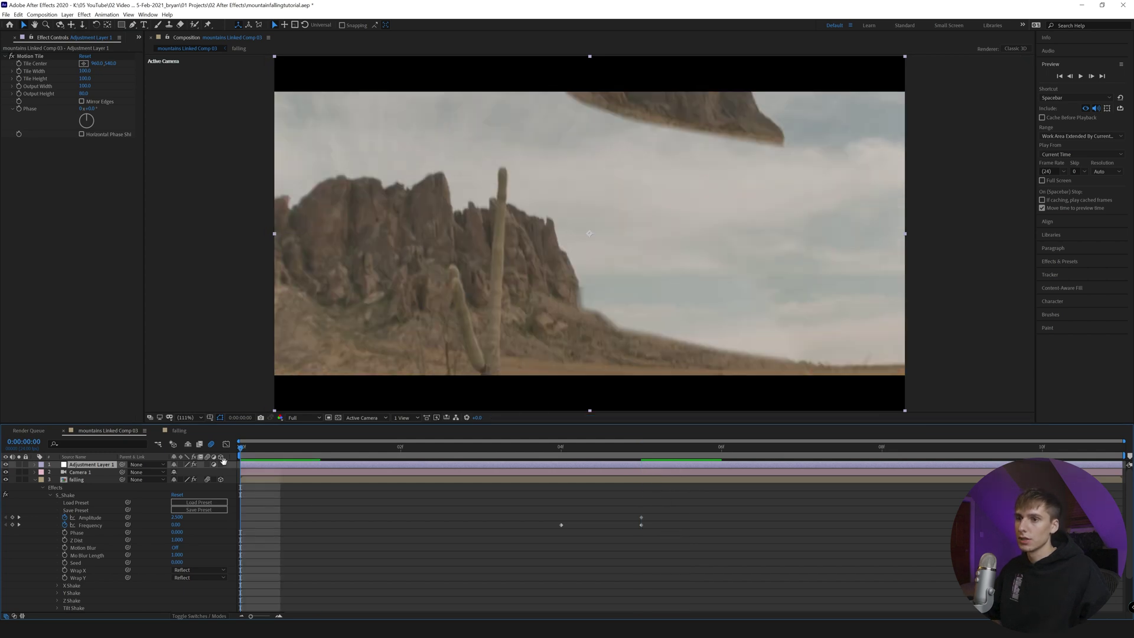
key("space")
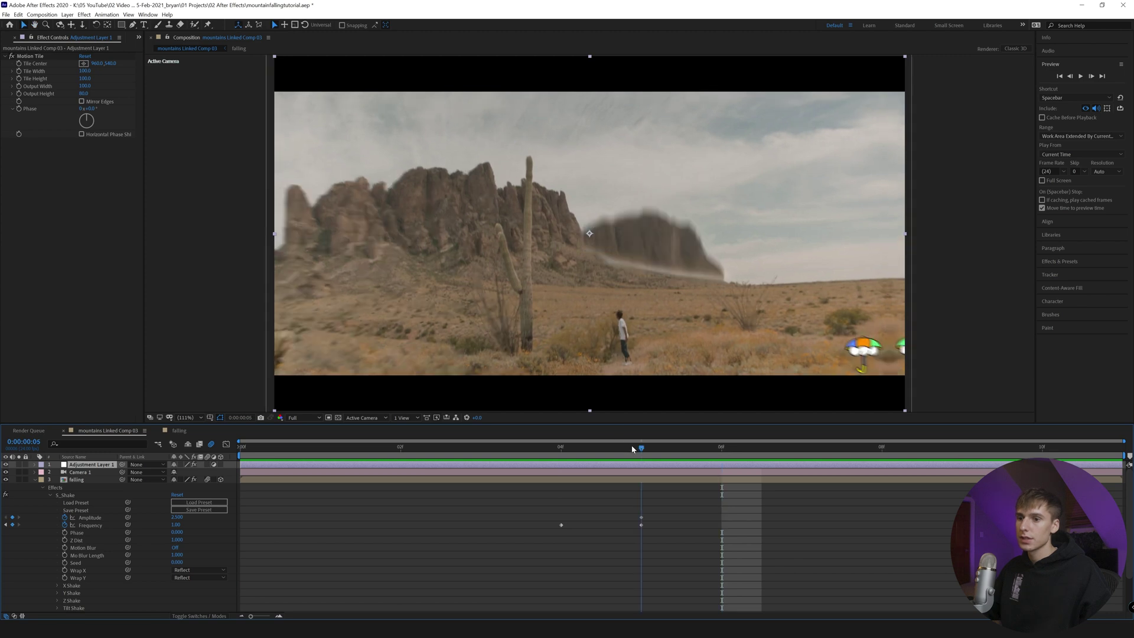
key("space")
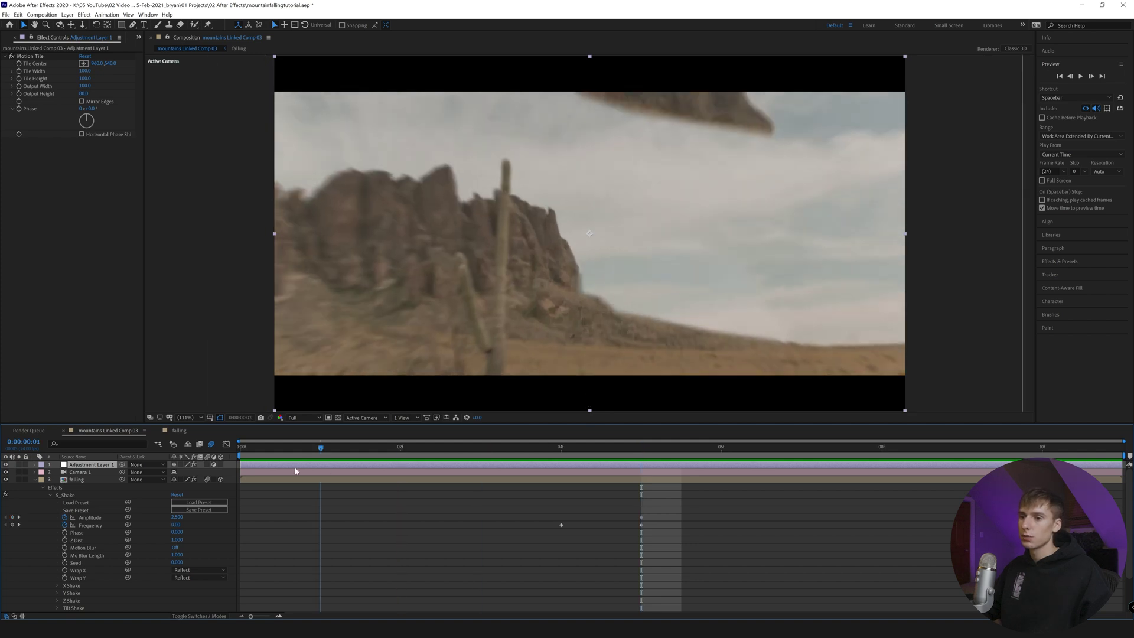
key("Page_Down")
key("Page_Down")
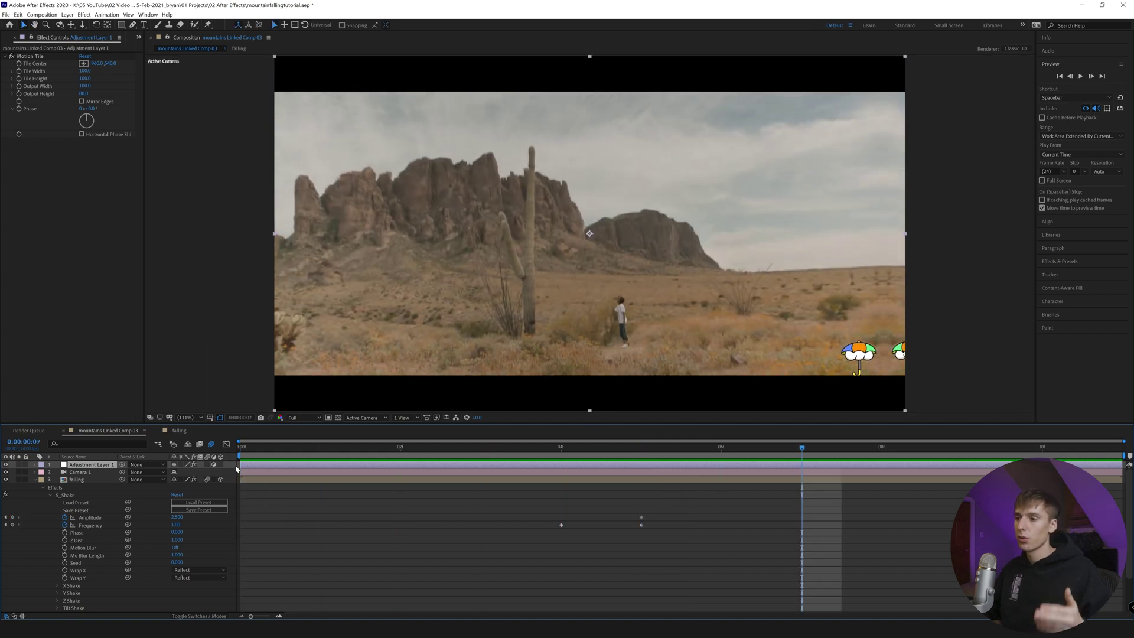